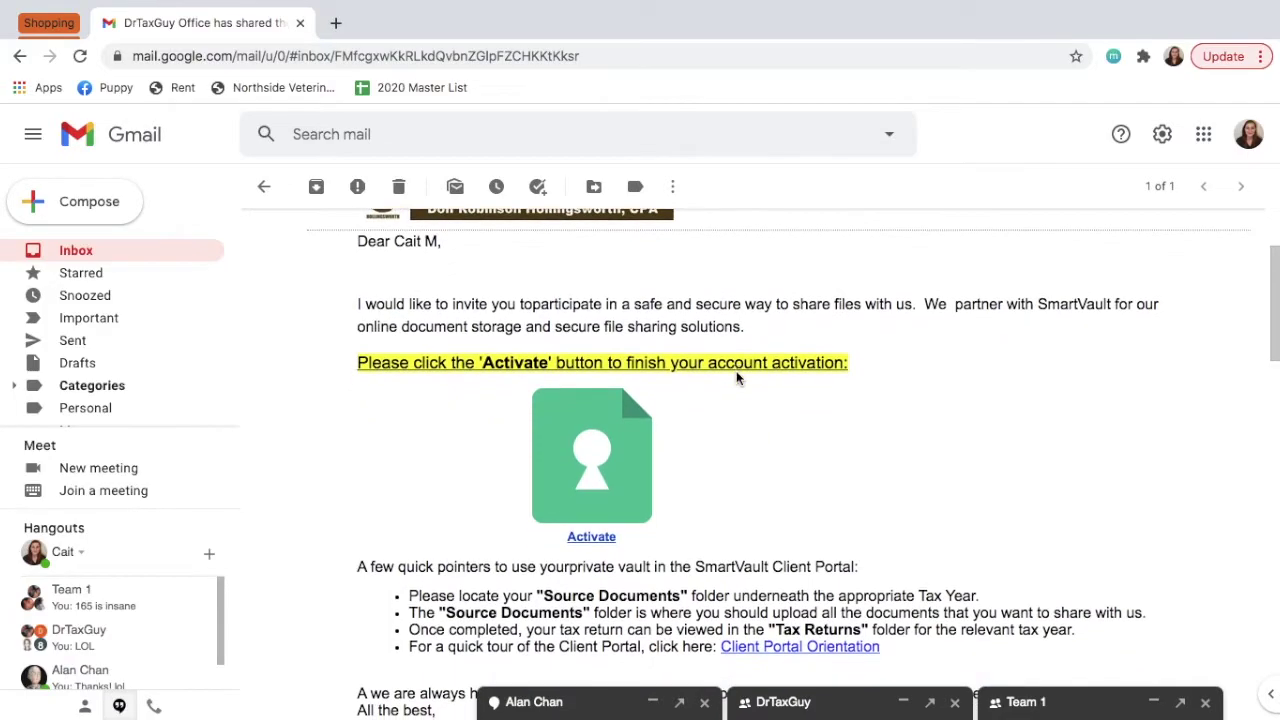
Open the SmartVault activation link from the invitation email and enter the phone number on the sign-up page.
scroll(736, 372, down, 2)
scroll(736, 372, down, 1)
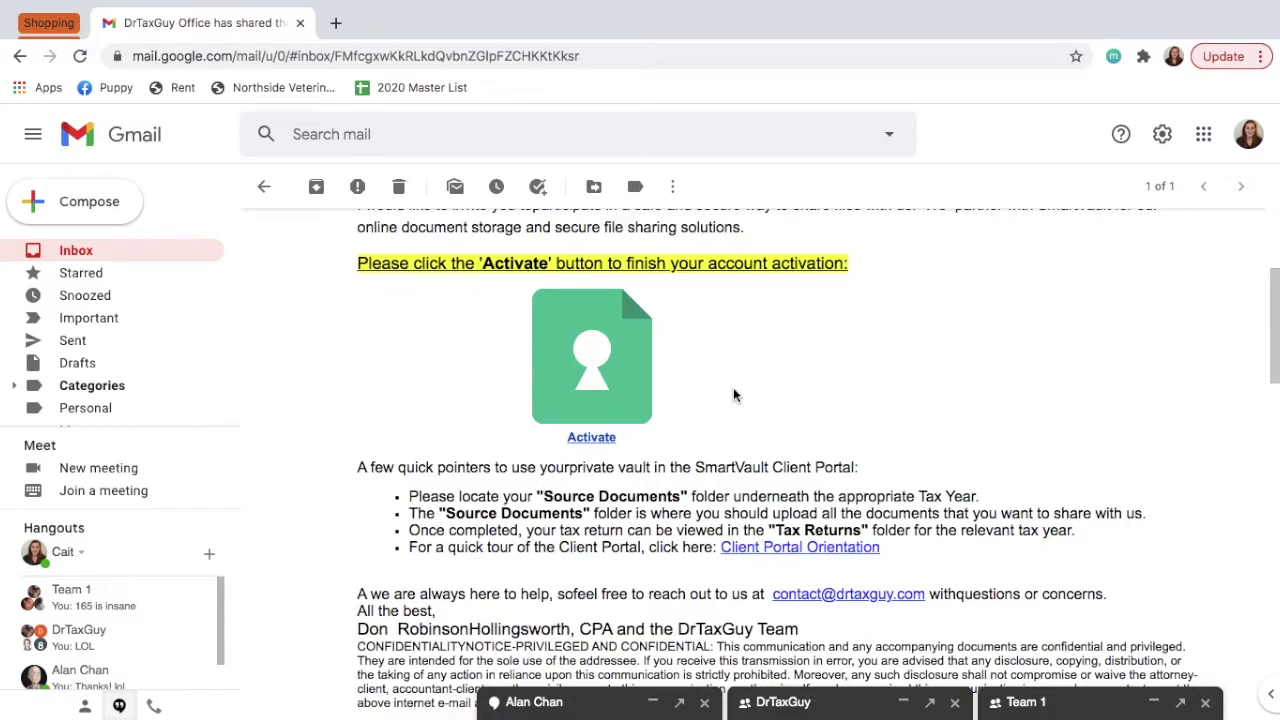
click(595, 400)
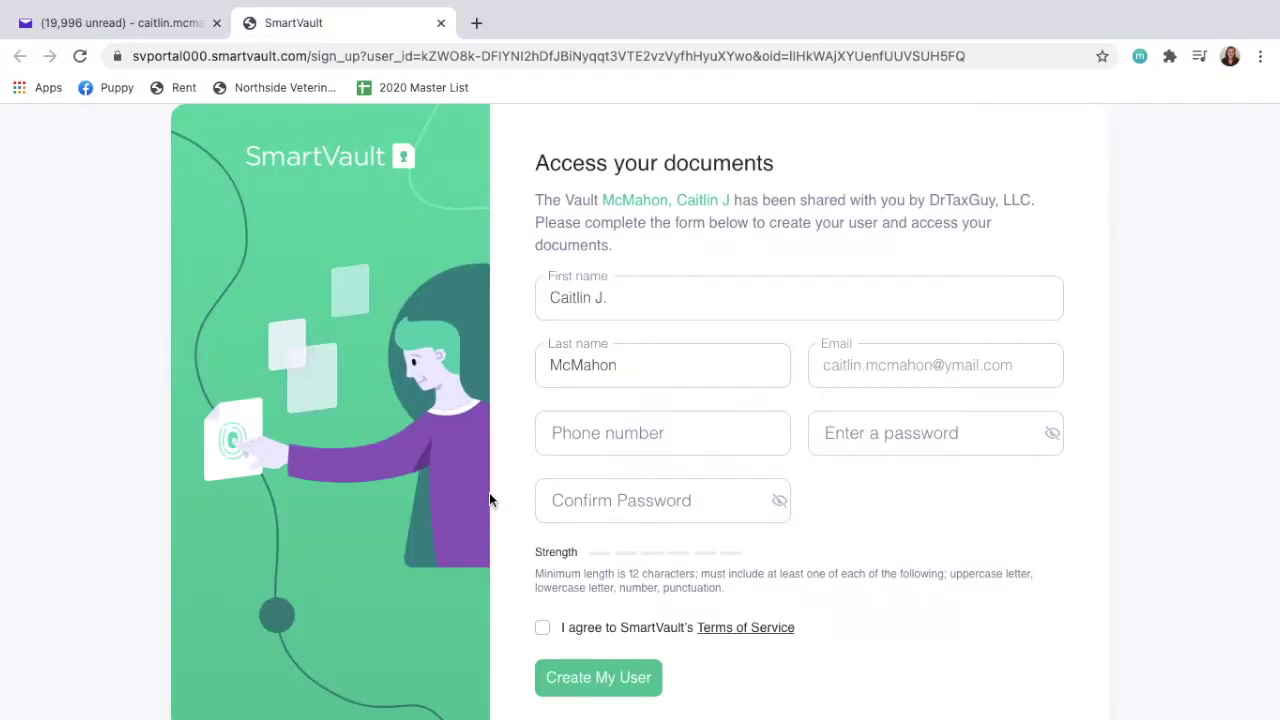
click(667, 441)
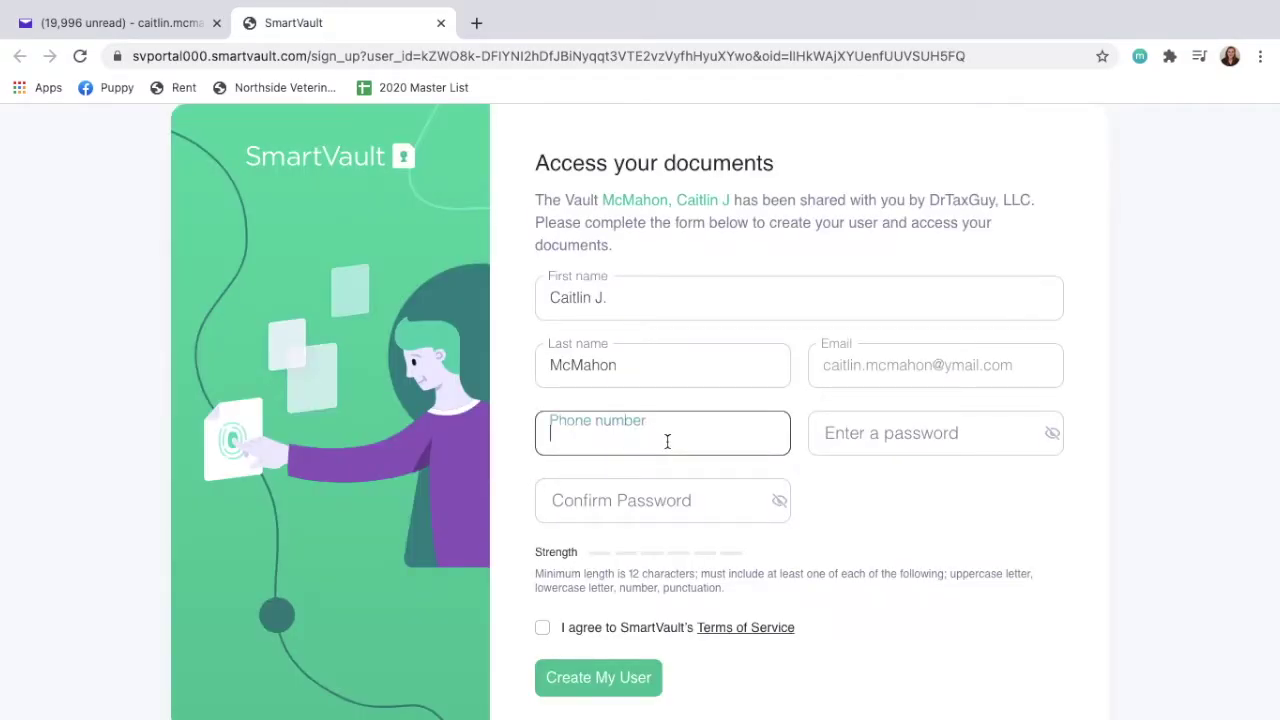
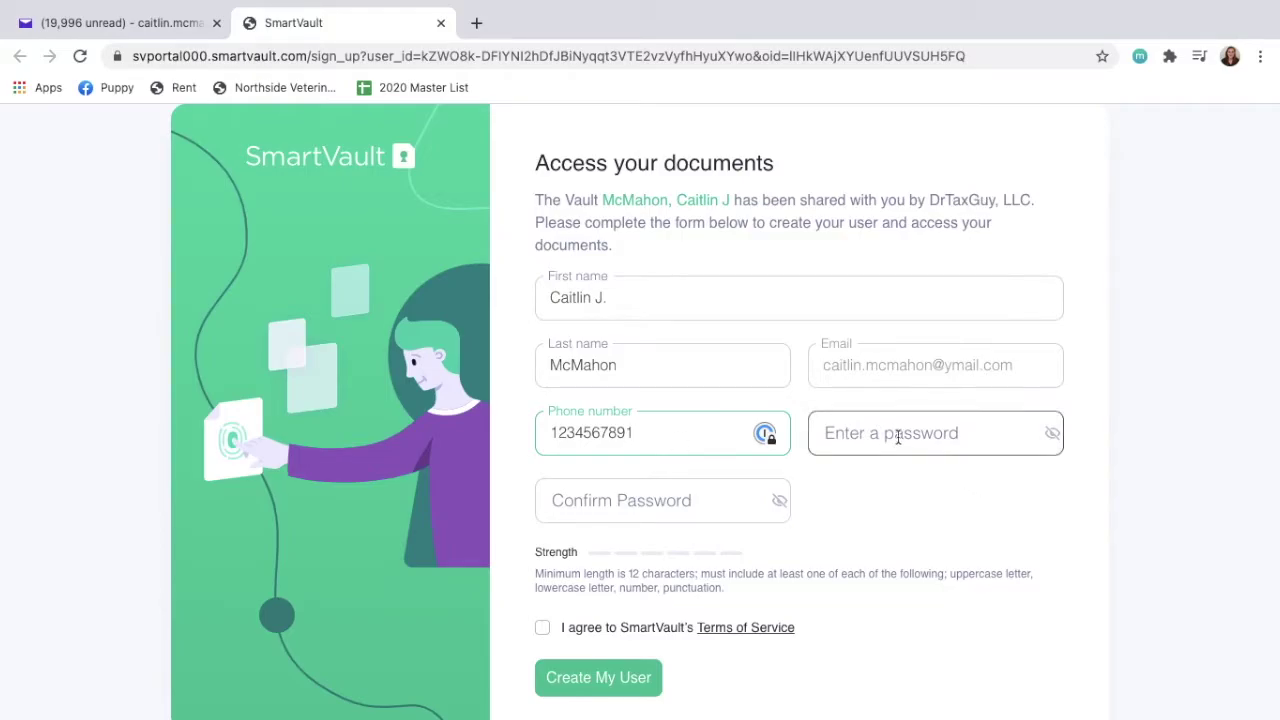
Go to the new password field, review the password requirements, and make the password show as plain text.
click(897, 436)
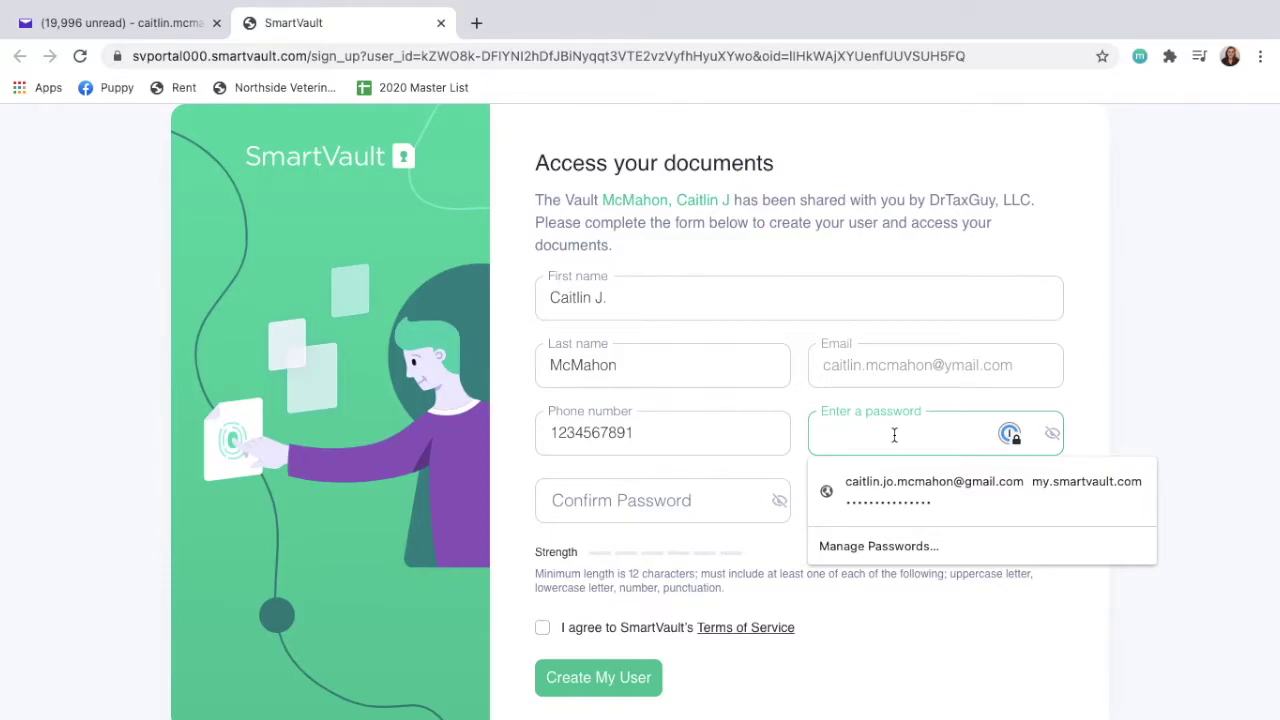
click(1127, 440)
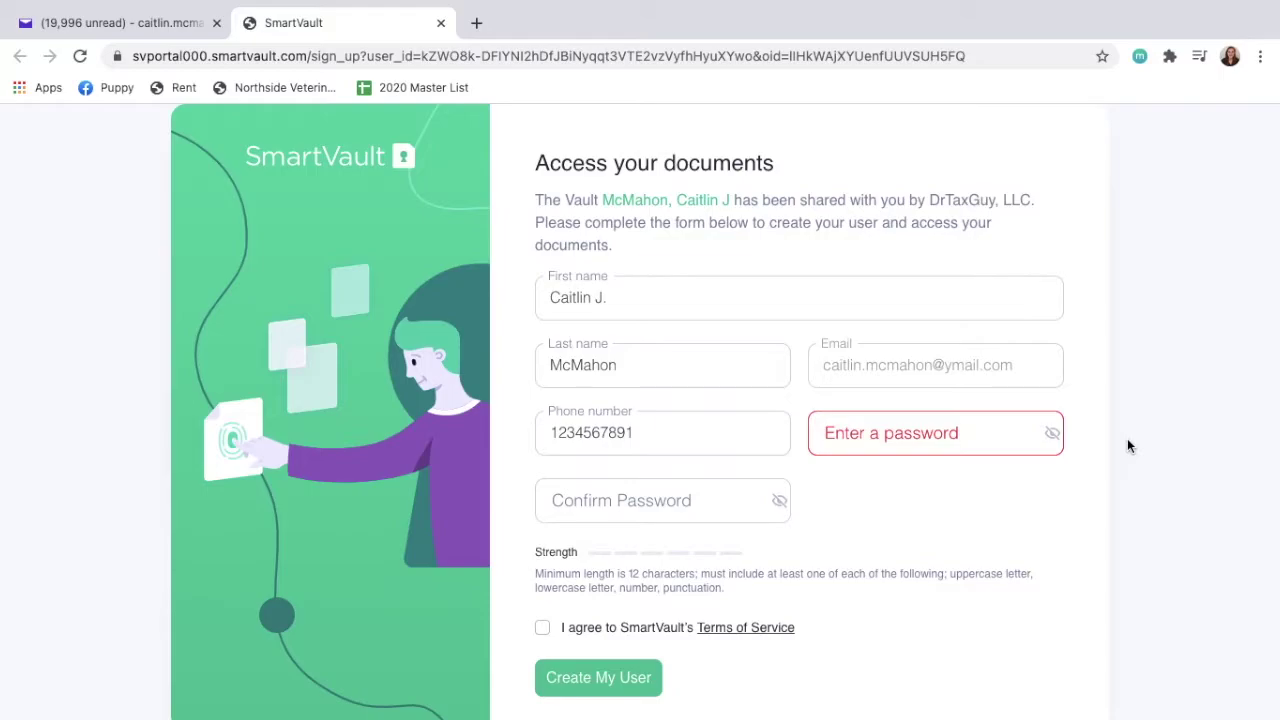
drag(535, 573, 908, 590)
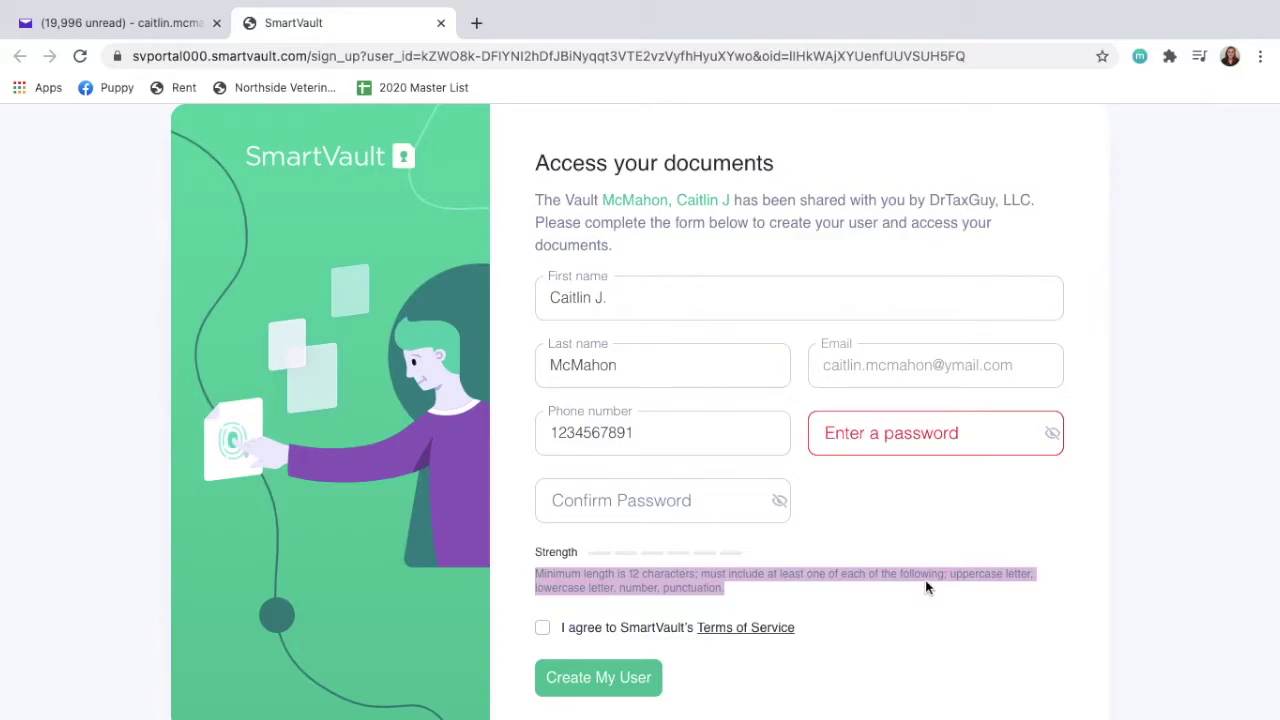
click(850, 428)
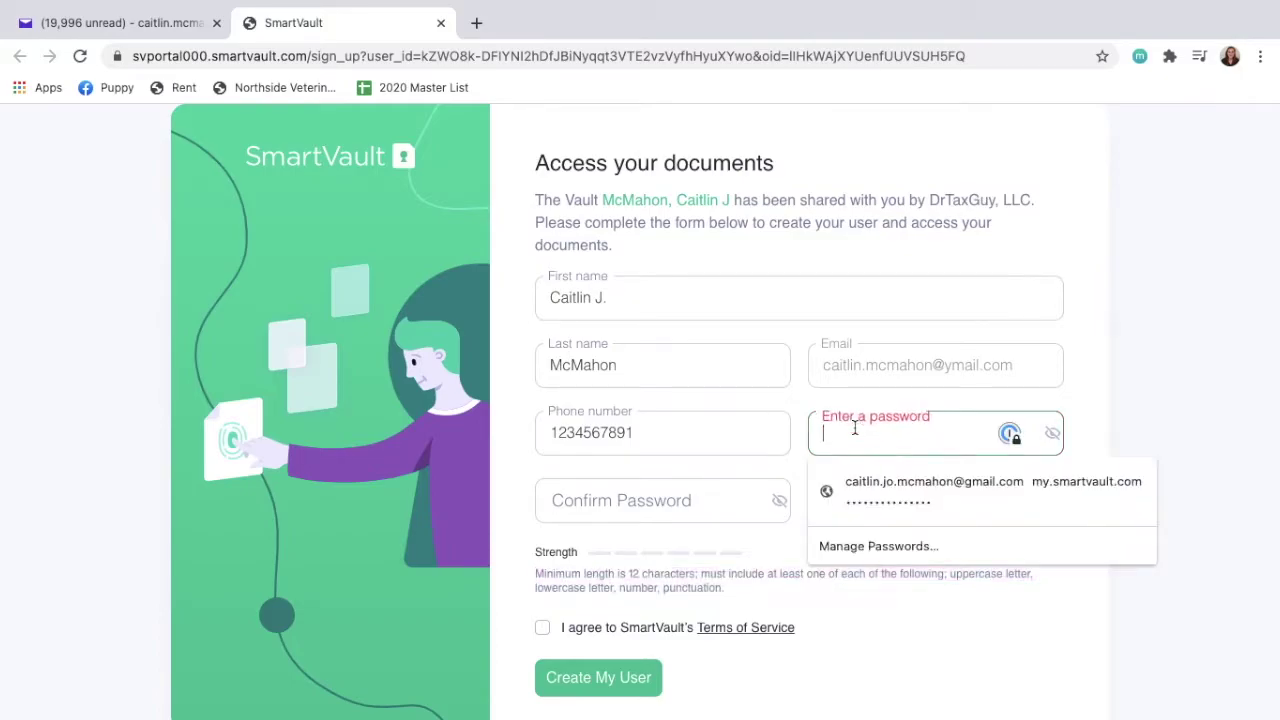
click(1051, 434)
Enter the new account password in the password field.
click(927, 434)
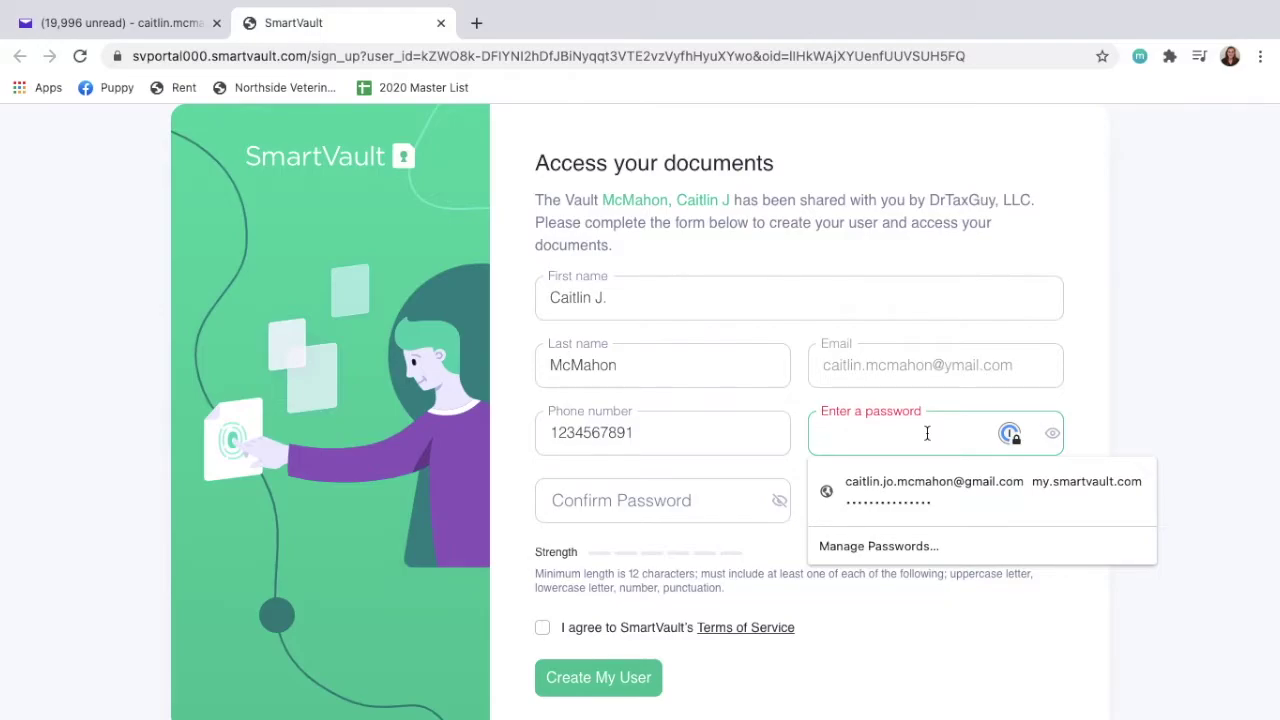
text(P)
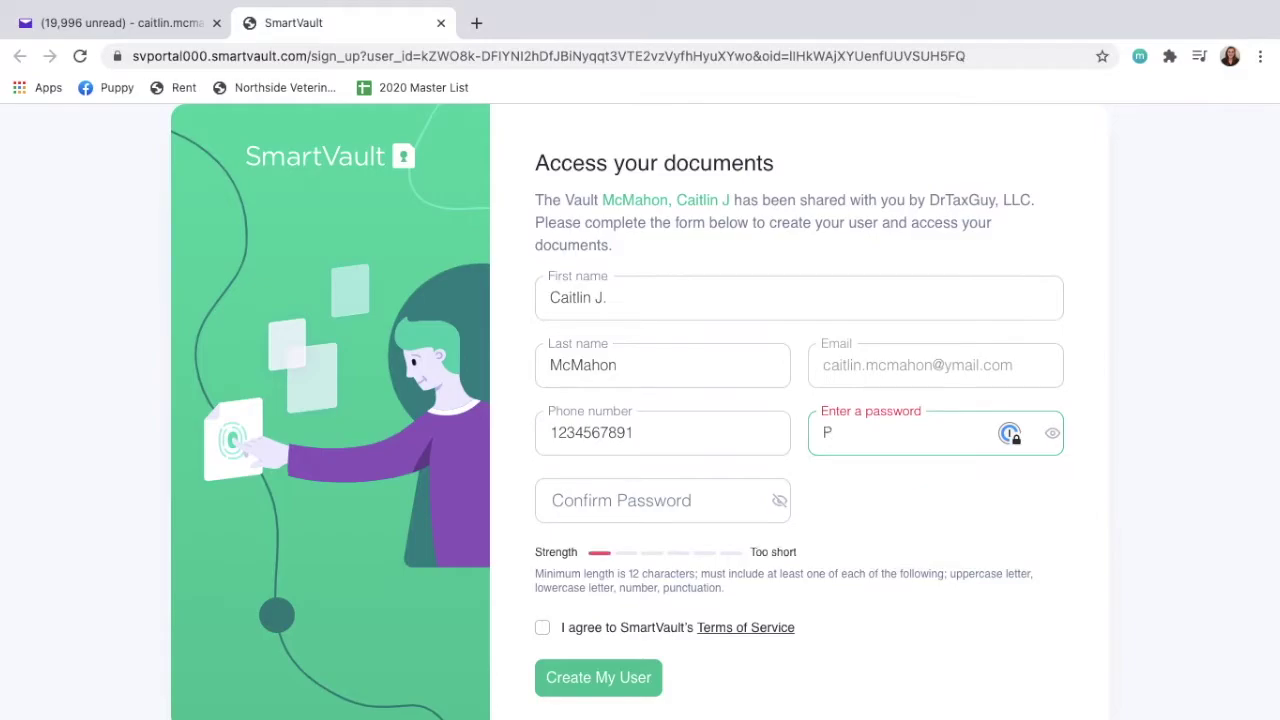
text(assw0rd!)
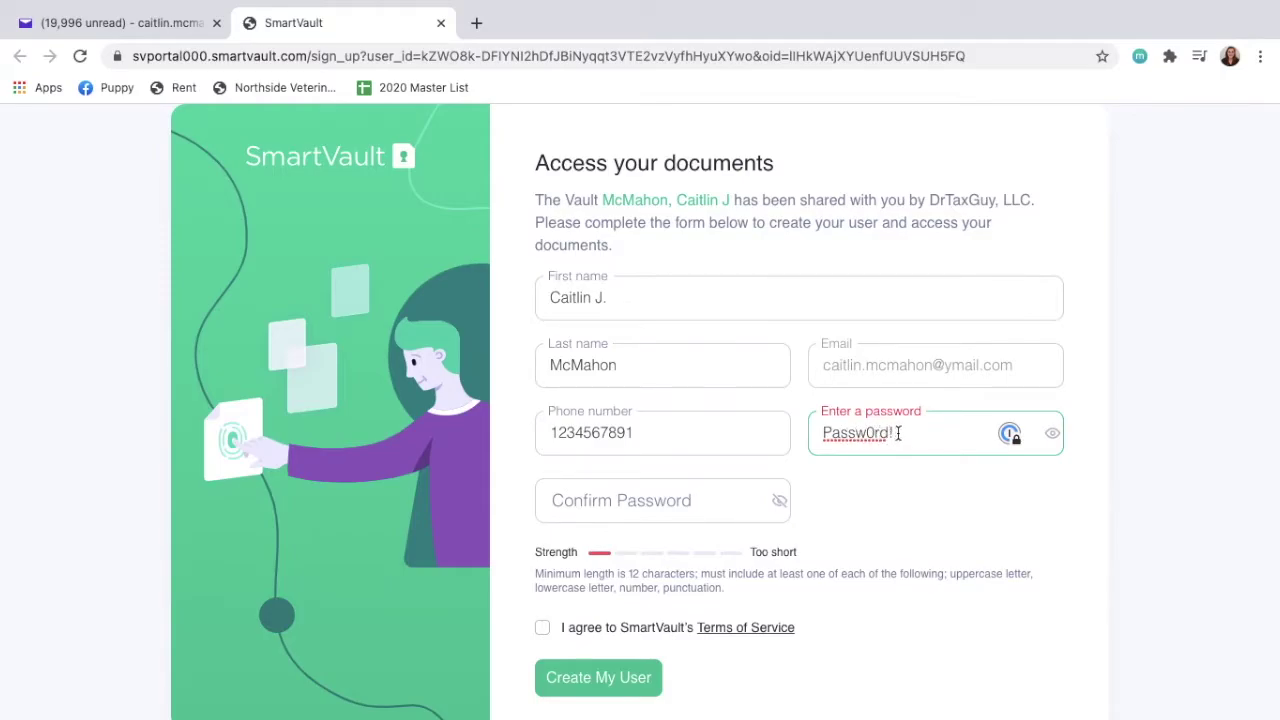
text(!!!)
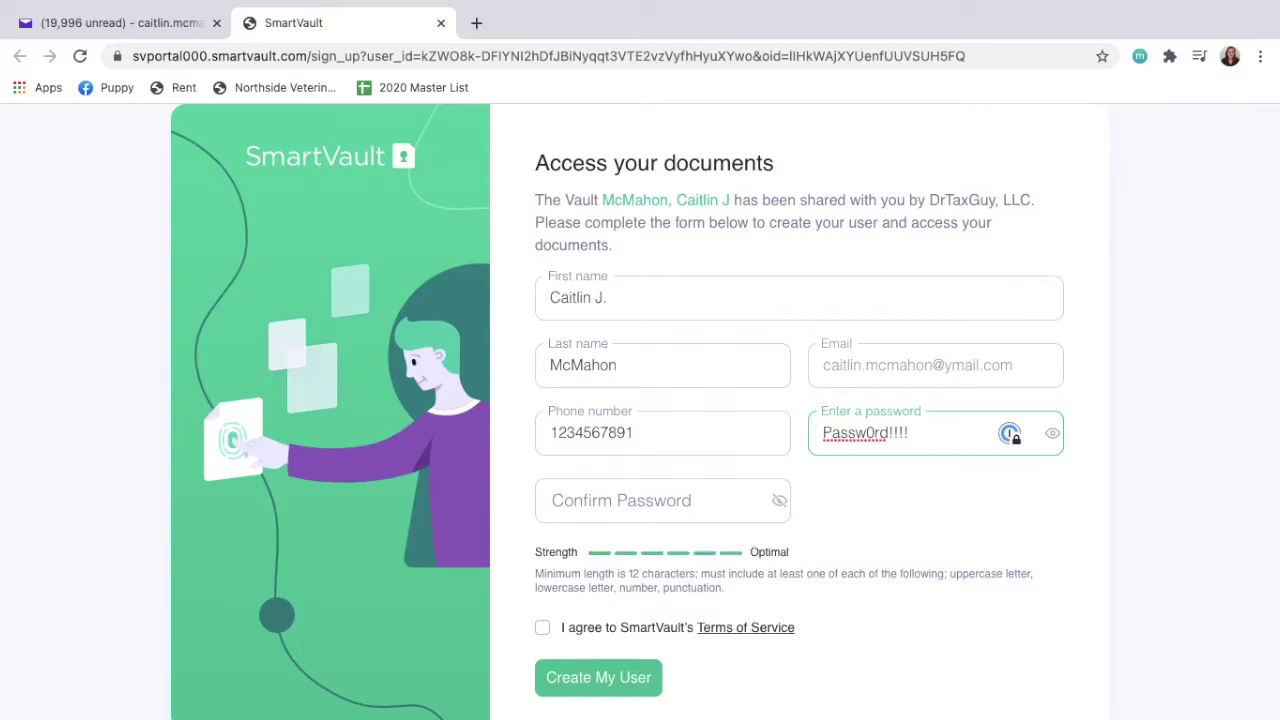
Retype the password in Confirm Password, fixing the typo, and accept the Terms of Service.
click(703, 506)
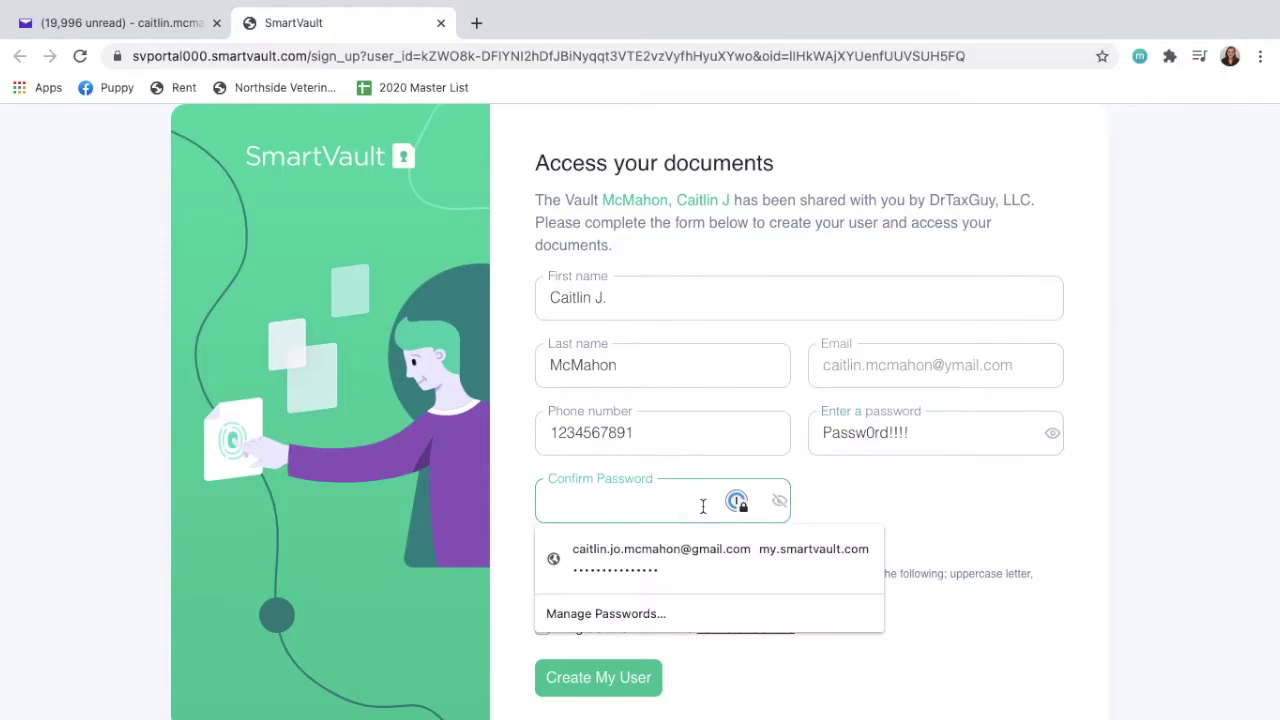
click(779, 501)
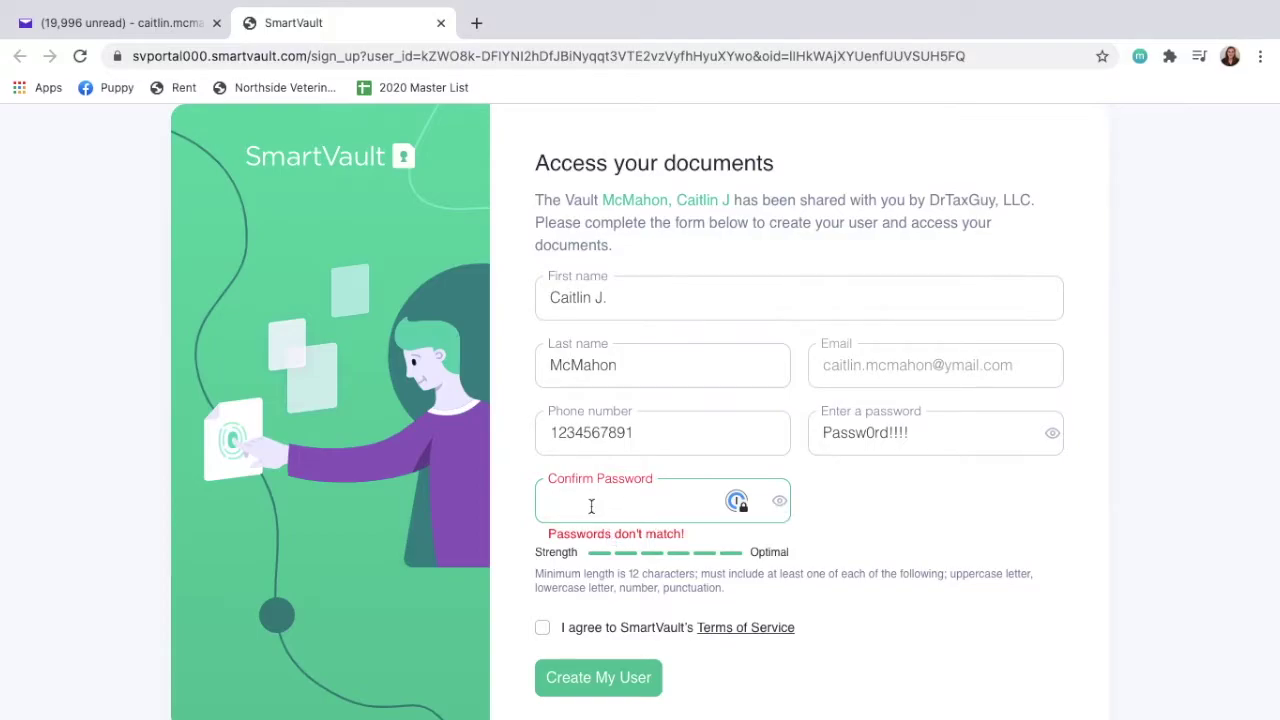
text(Passw0rf!!)
key(BackSpace)
key(BackSpace)
text(d!!!!)
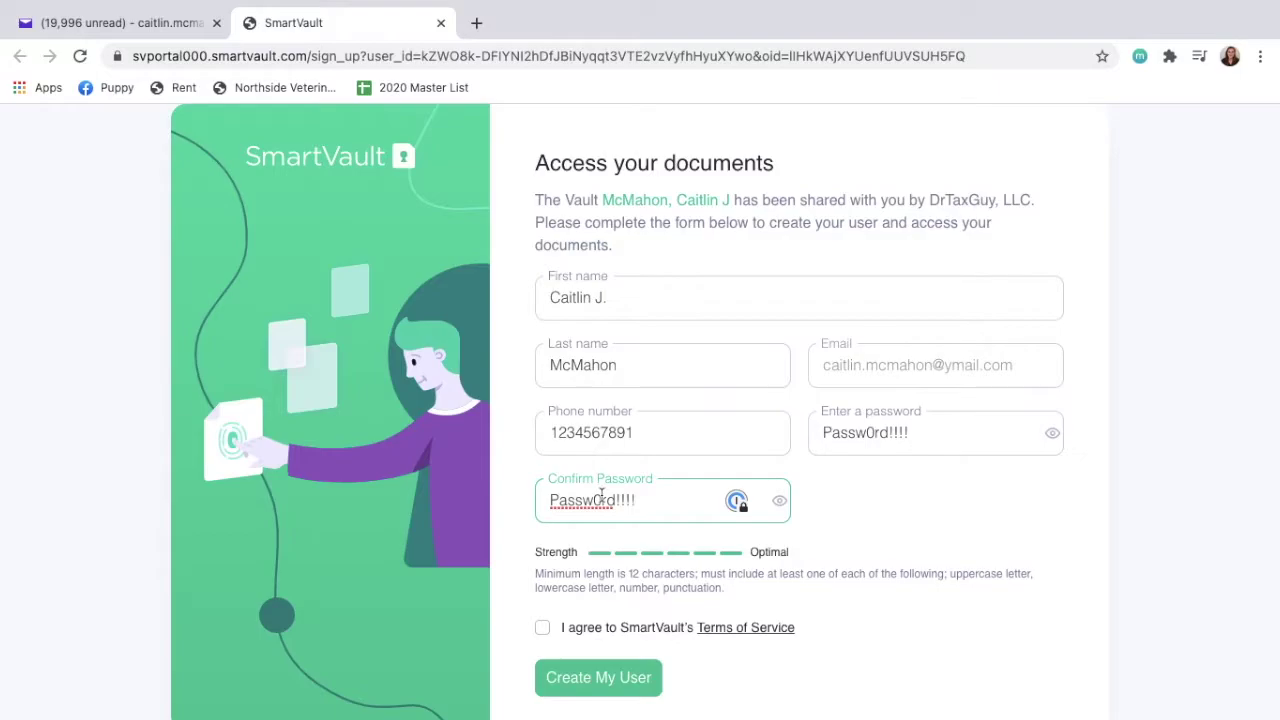
click(922, 514)
scroll(922, 514, down, 1)
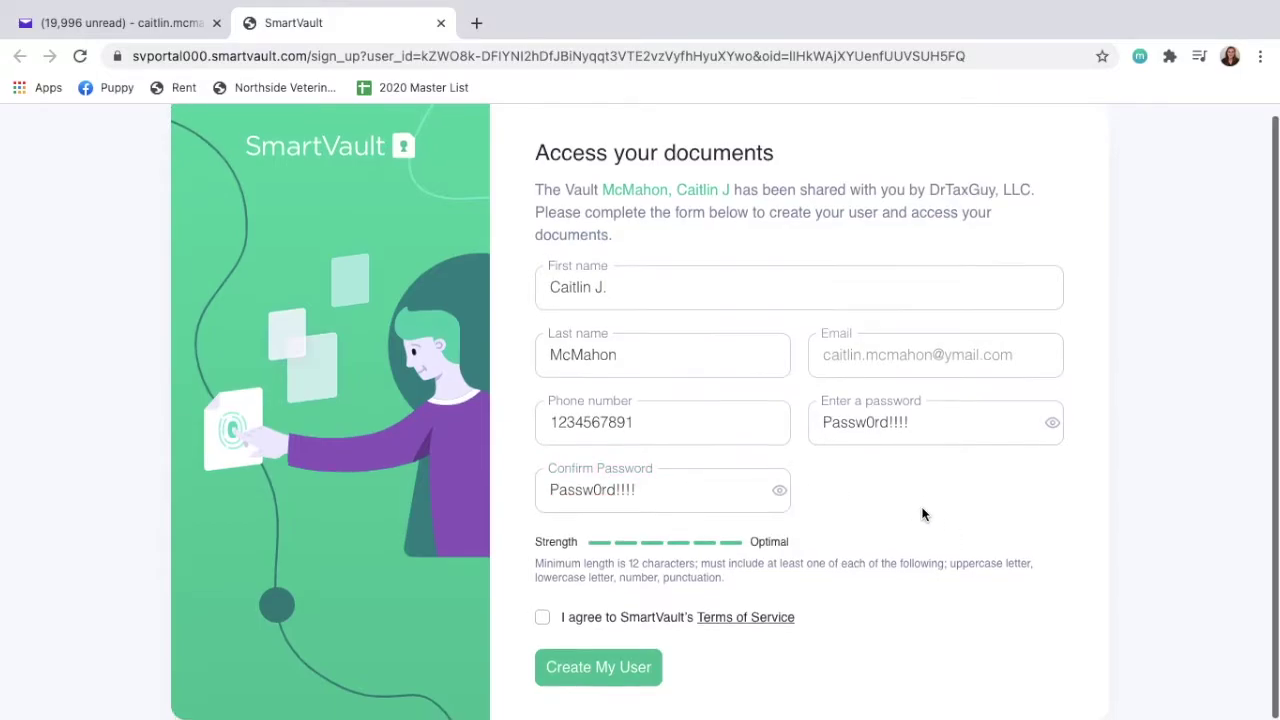
click(542, 620)
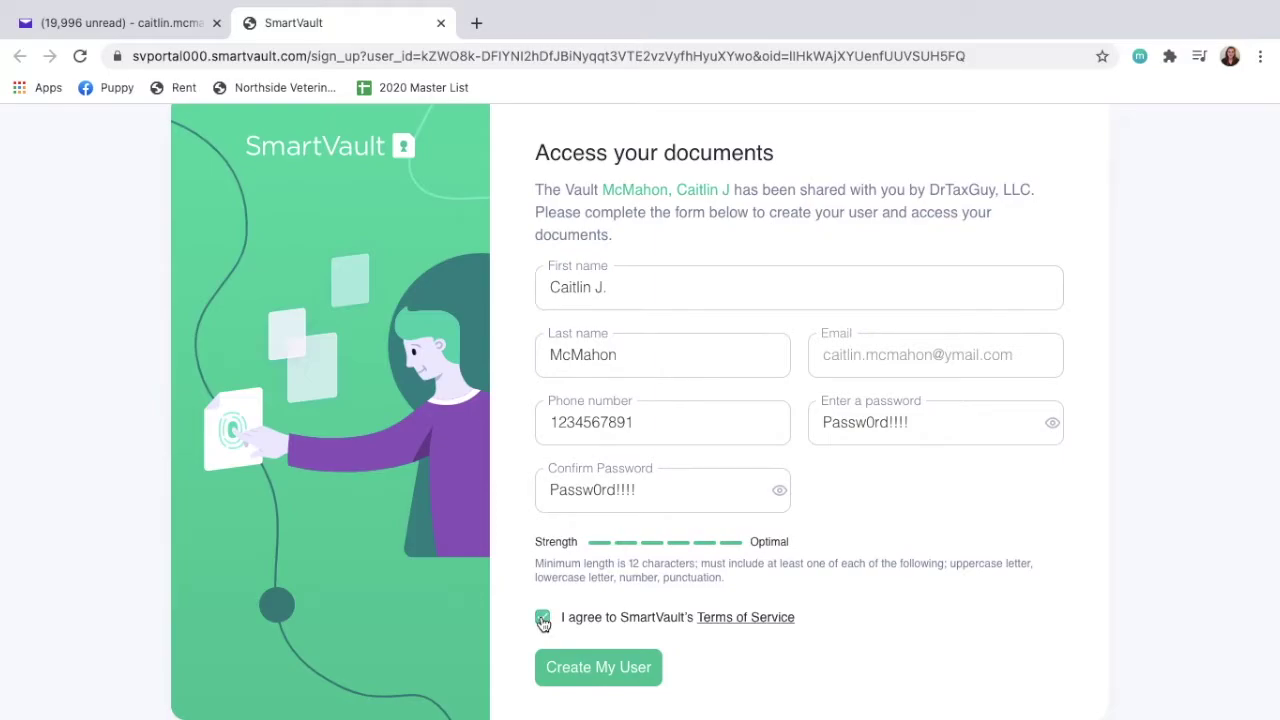
Create the SmartVault user, then sign in with the Yahoo email address and the new password.
click(613, 684)
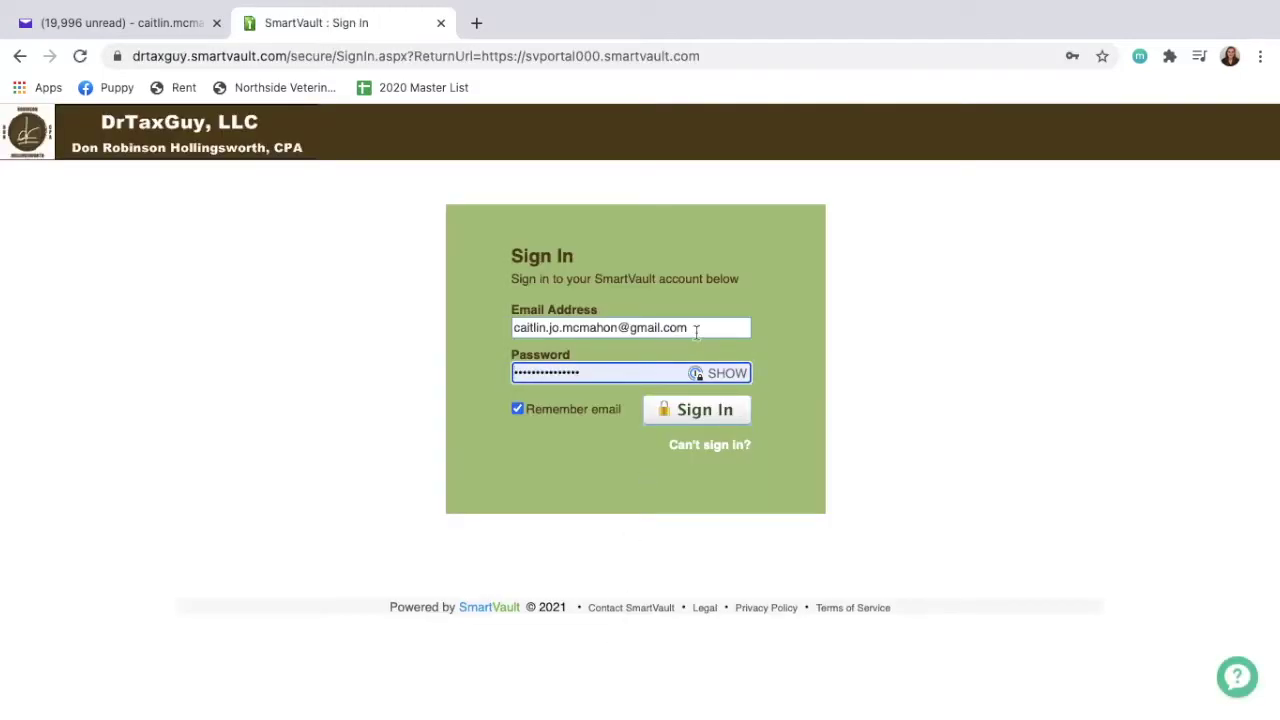
drag(697, 329, 581, 314)
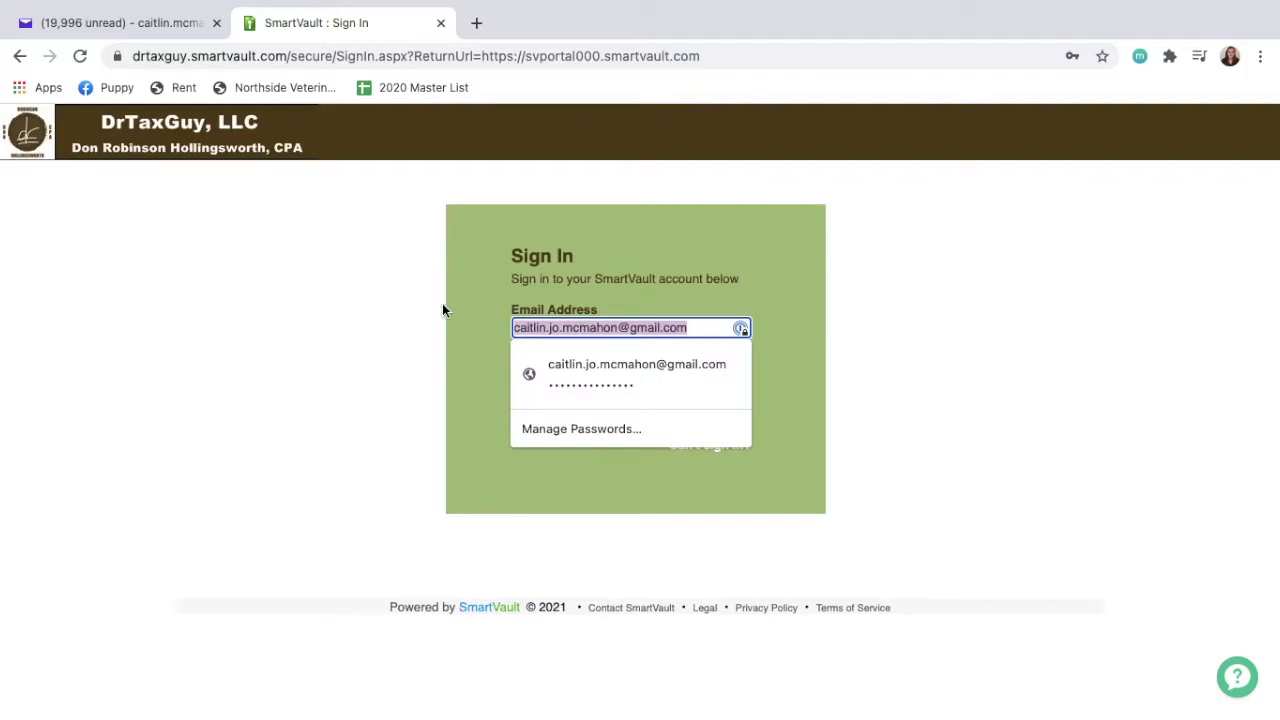
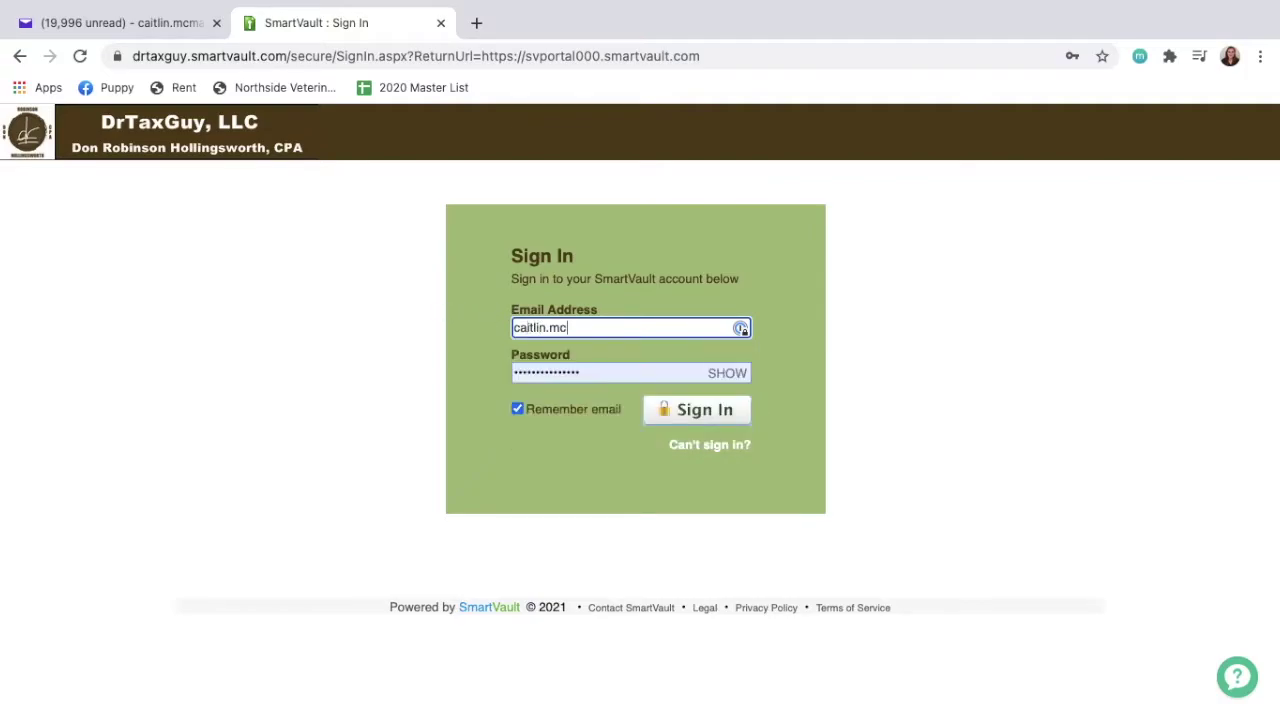
key(Tab)
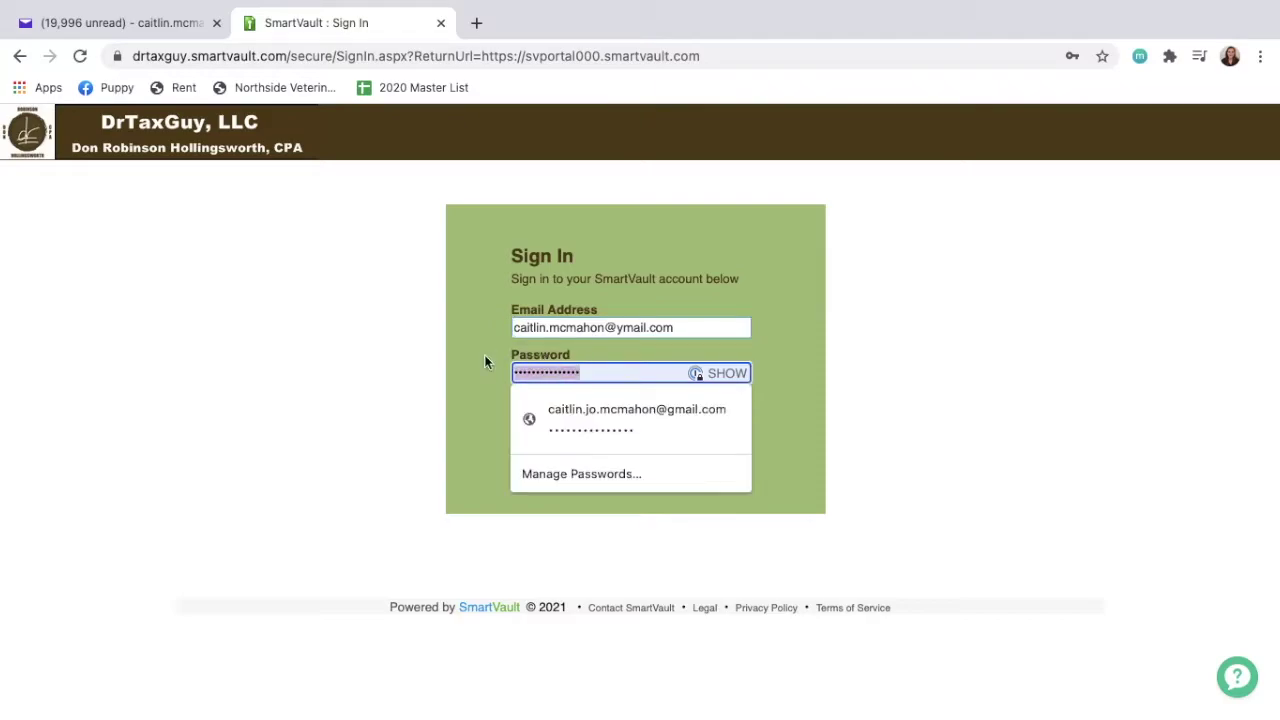
text(****)
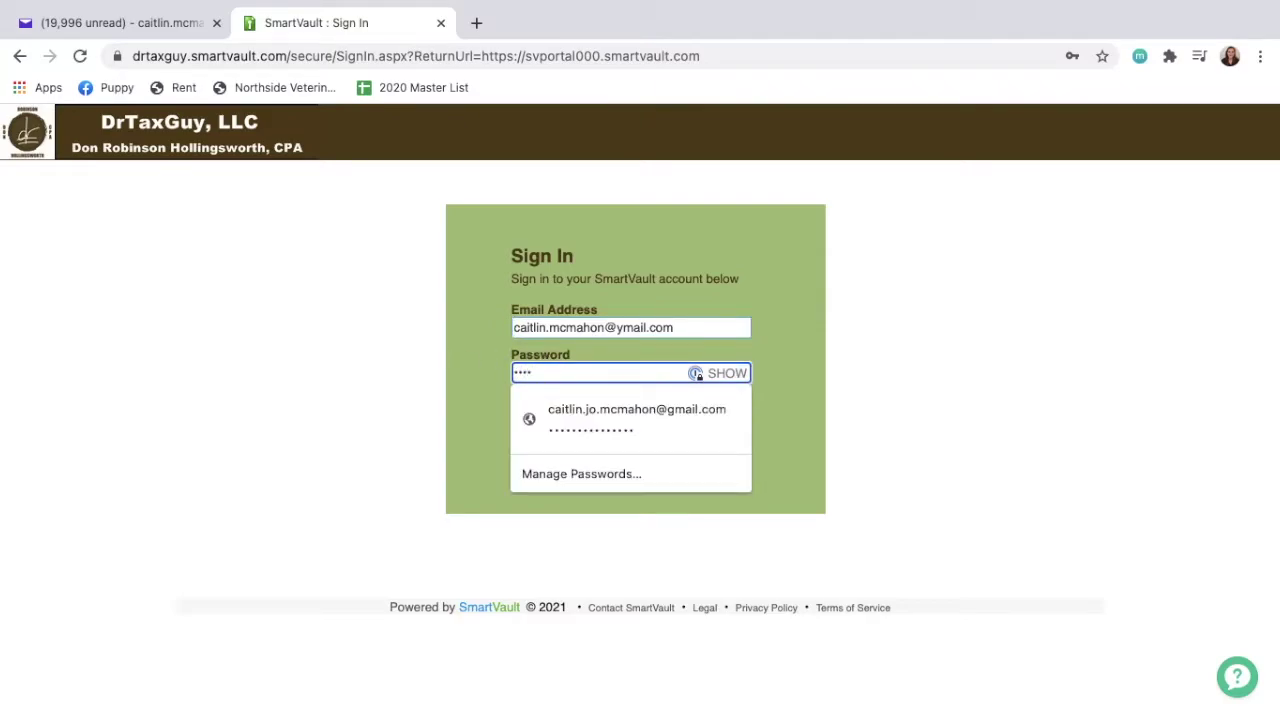
text(********)
click(864, 411)
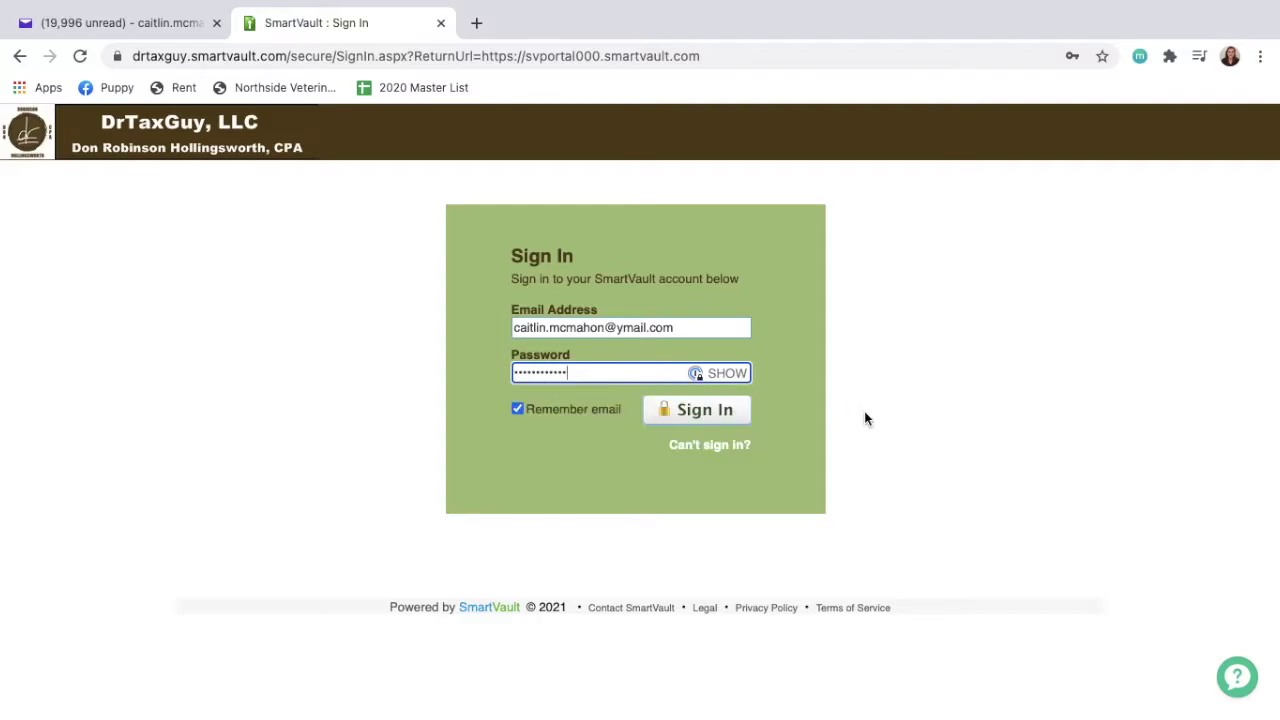
click(679, 413)
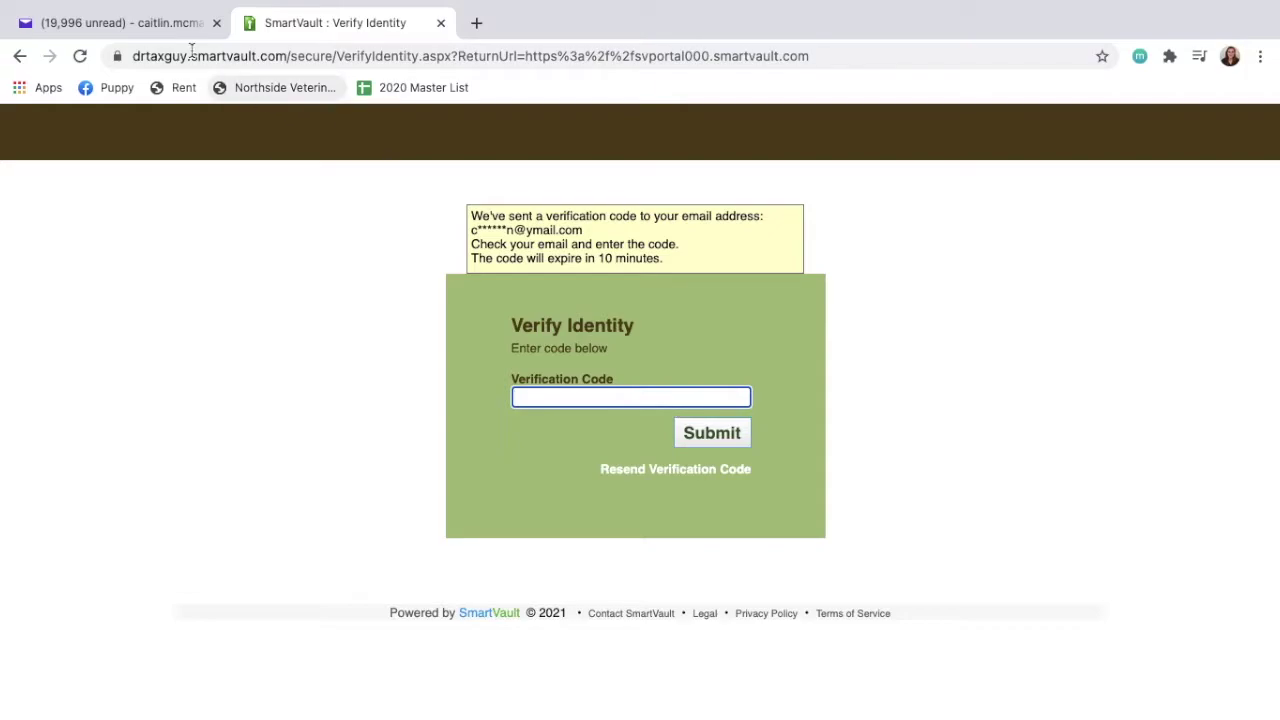
click(142, 28)
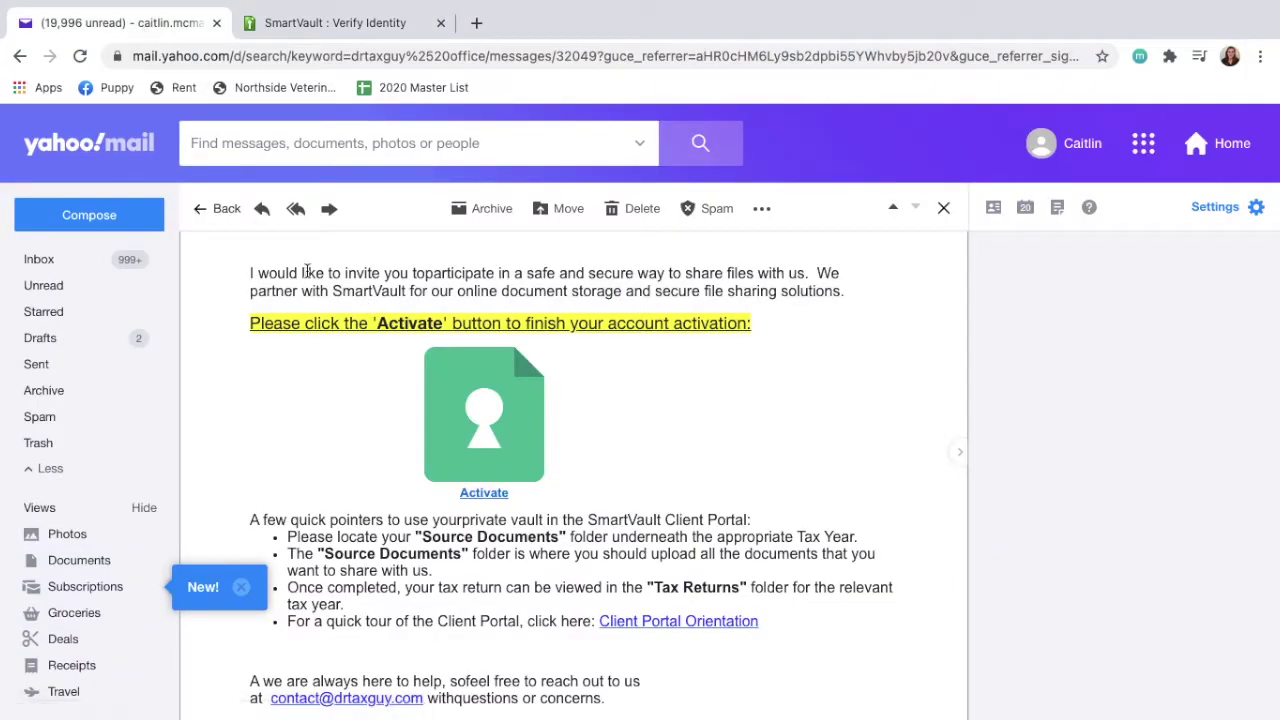
click(203, 214)
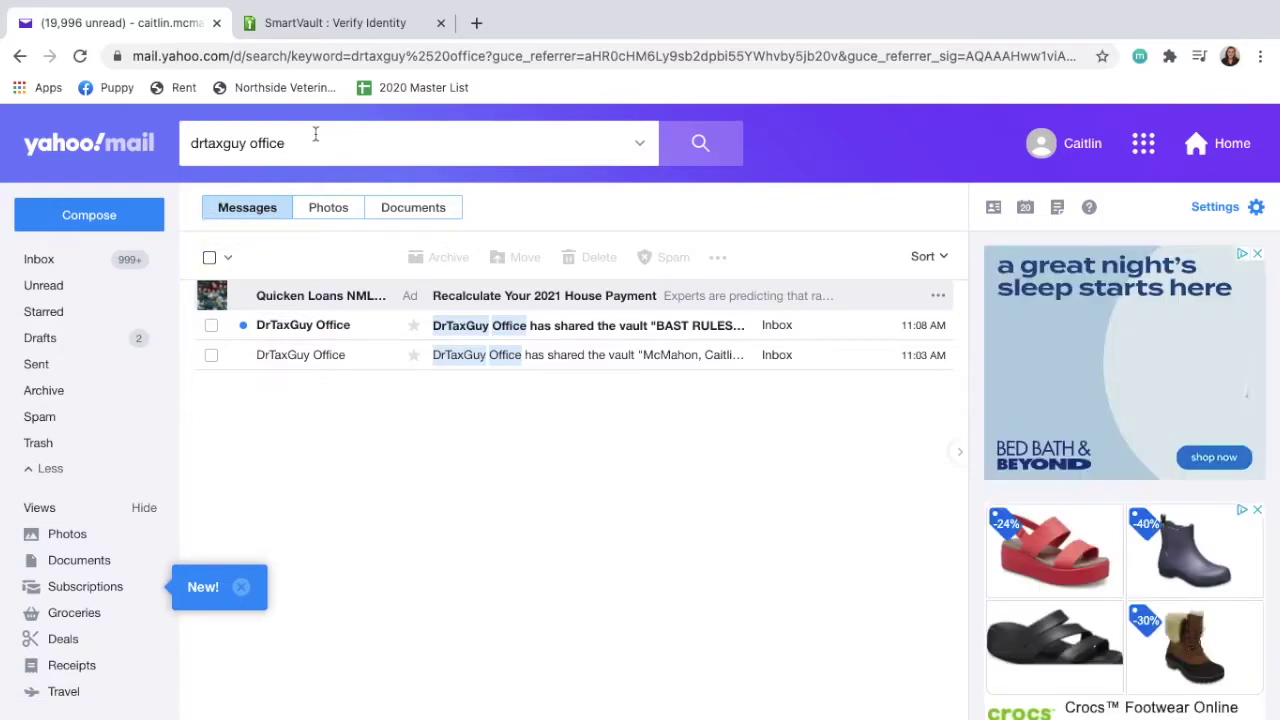
click(220, 133)
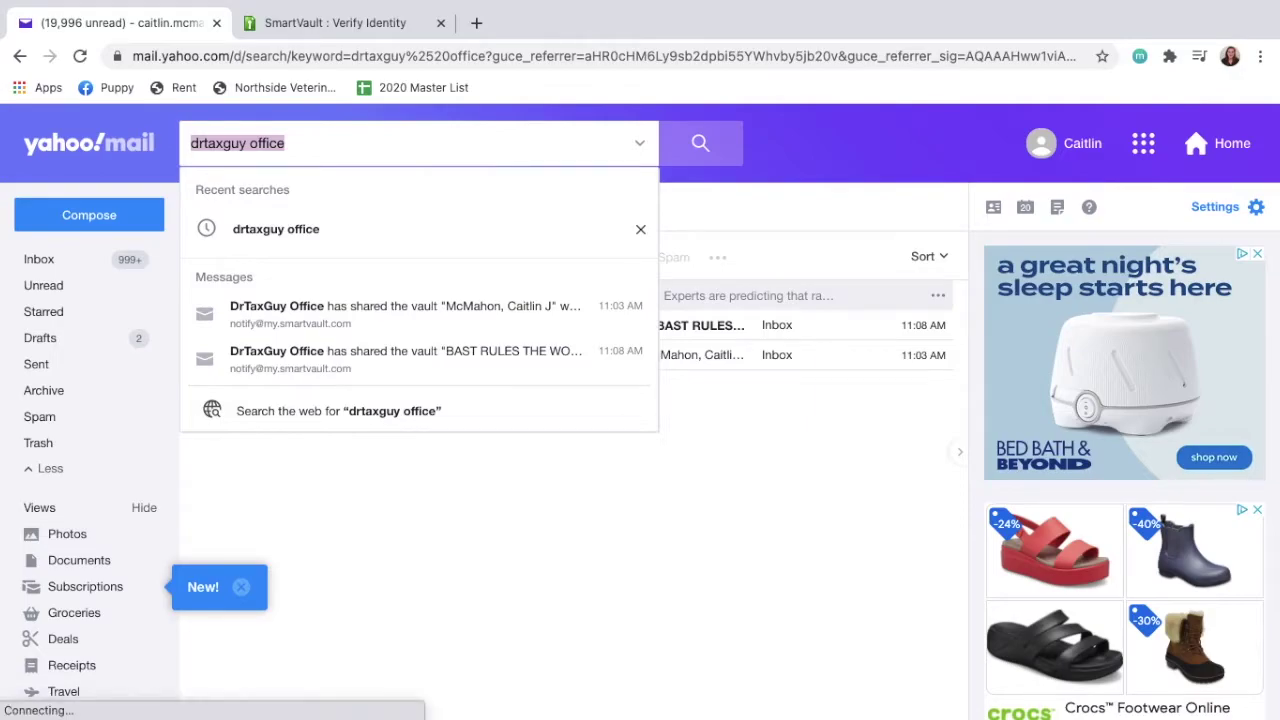
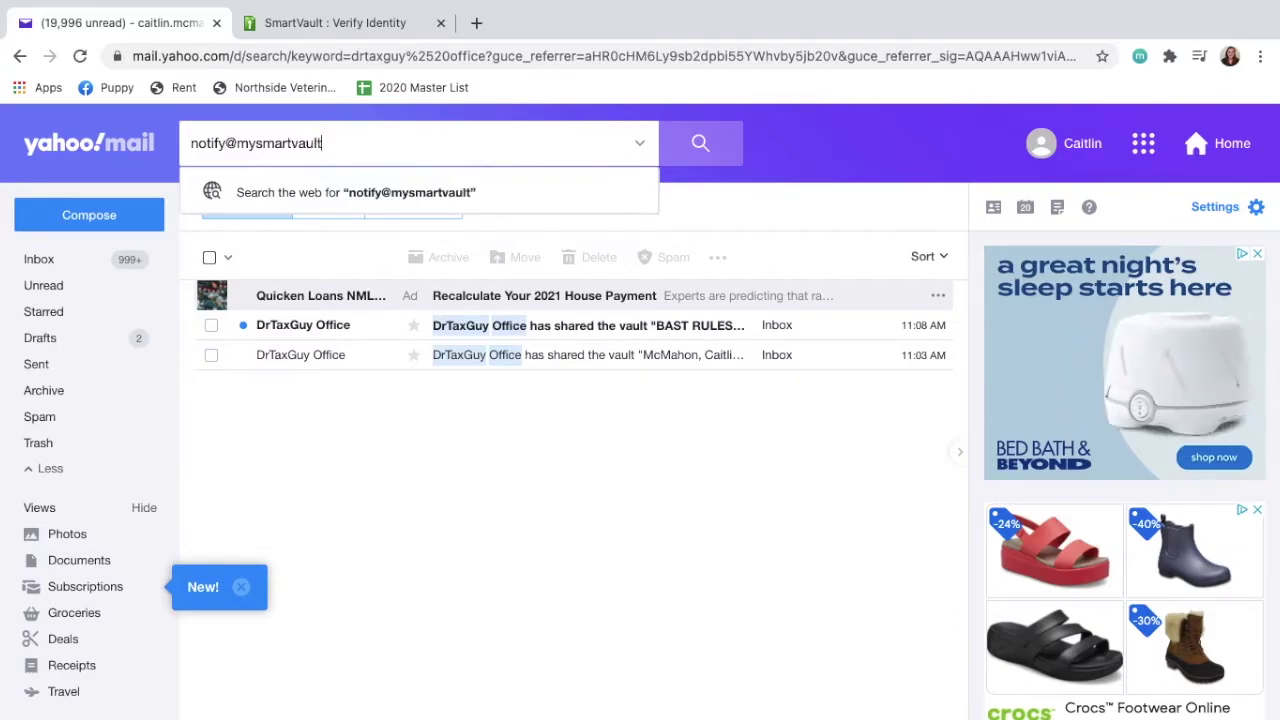
key(Return)
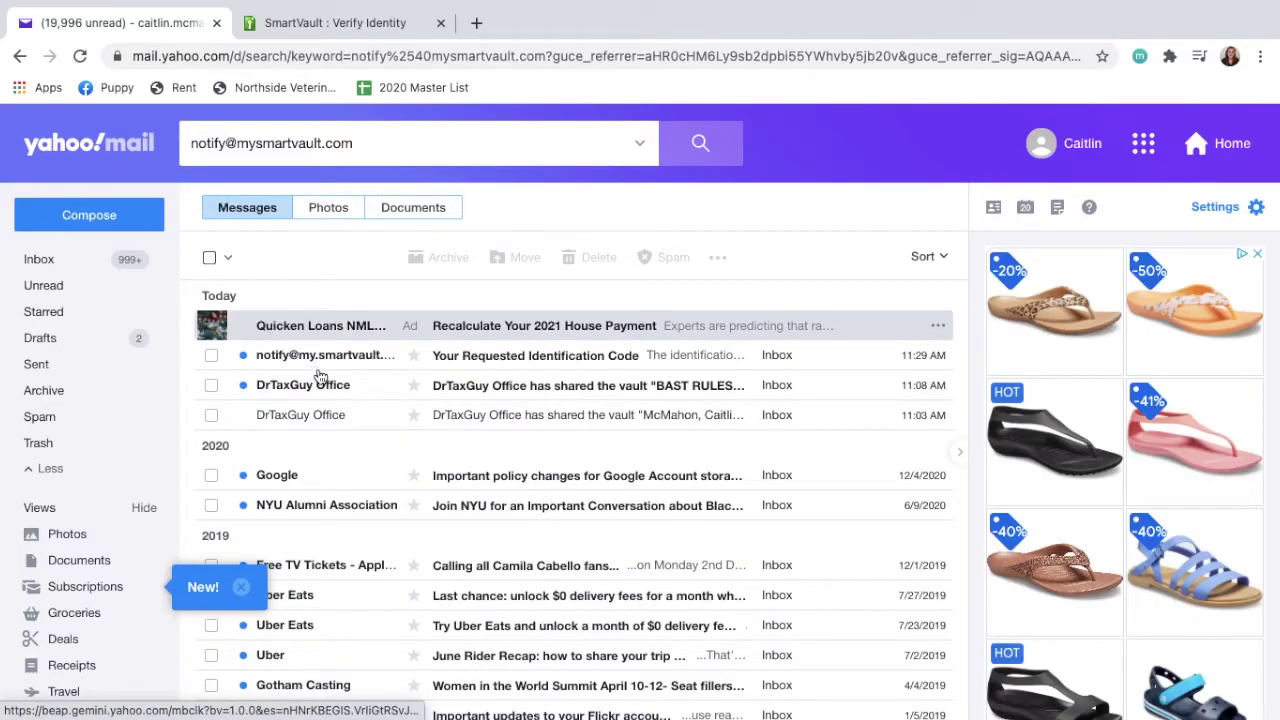
click(313, 368)
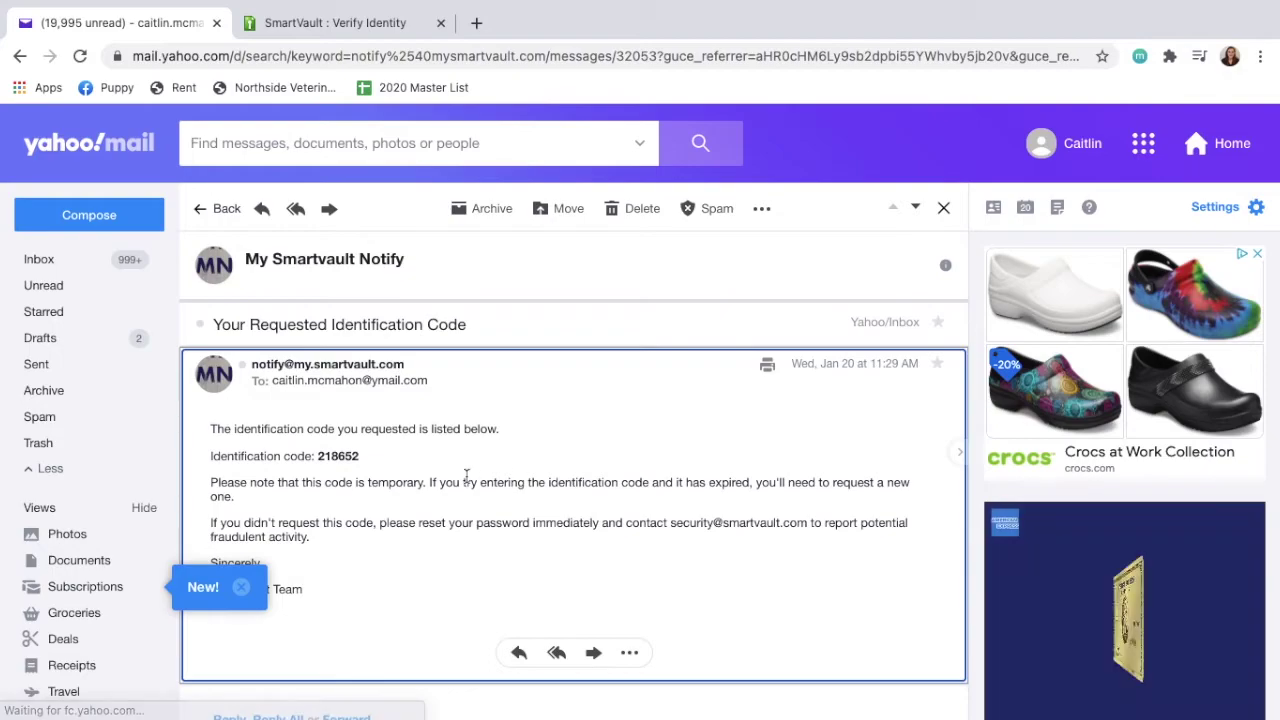
Copy the identification code and submit it on SmartVault's Verify Identity page.
drag(362, 456, 318, 455)
key(super+c)
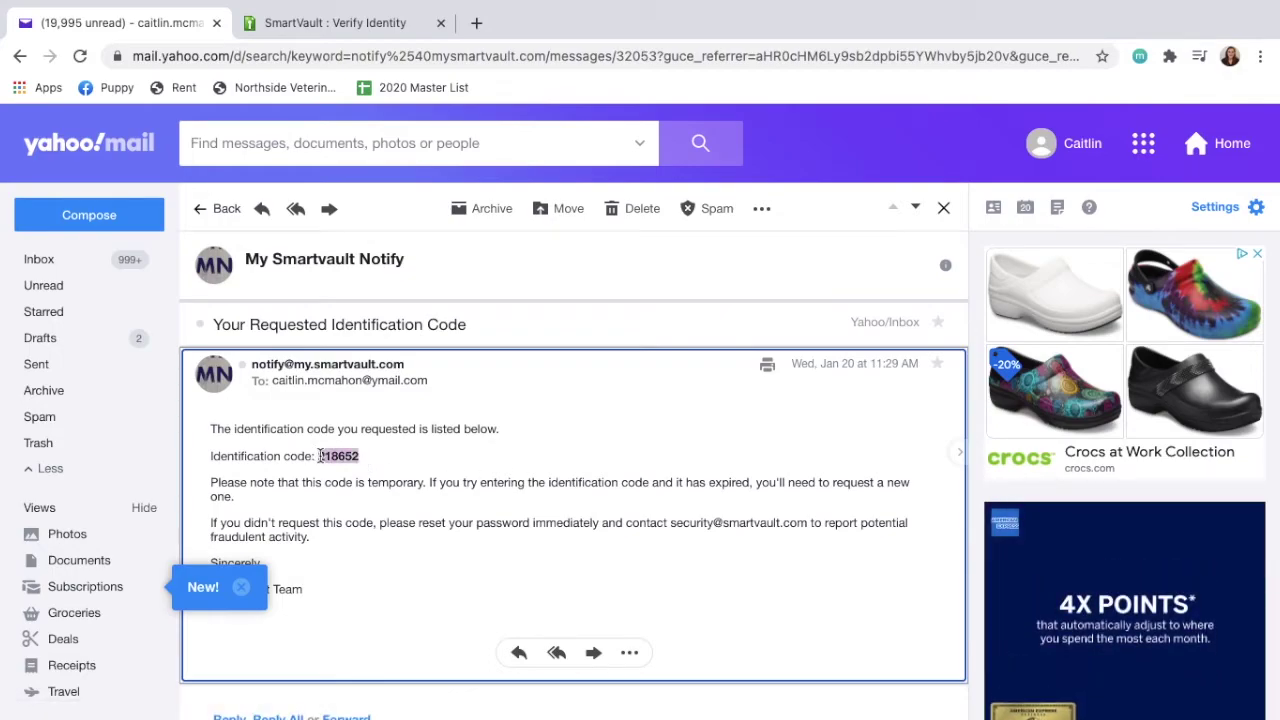
click(338, 22)
key(super+v)
click(719, 438)
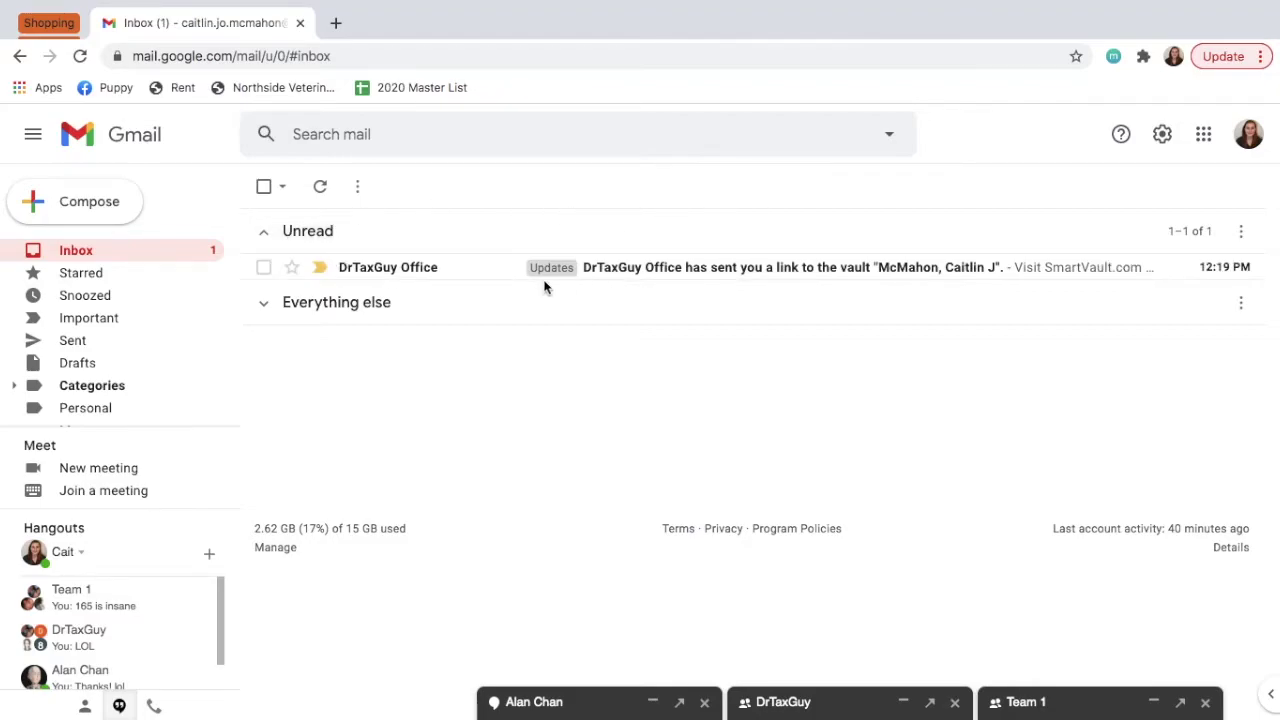
Open the DrTaxGuy Office invitation email in Gmail and follow its smartvault.com vault link.
click(377, 270)
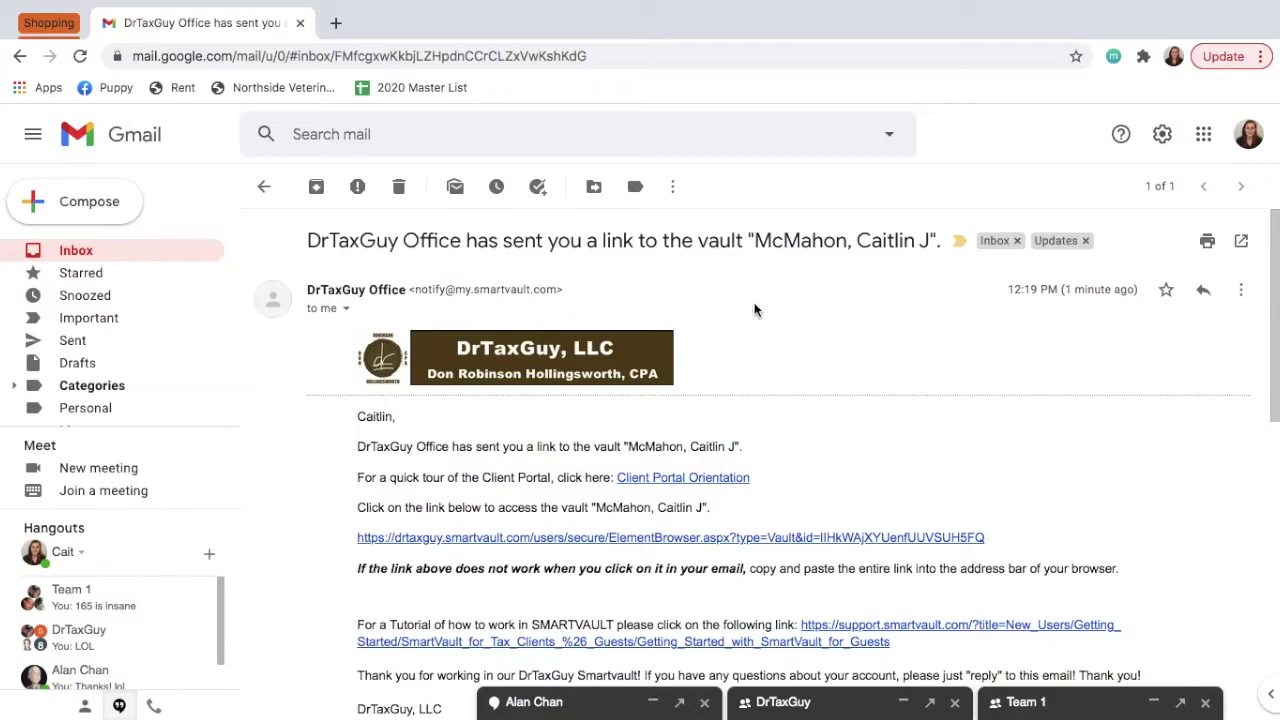
drag(563, 290, 408, 294)
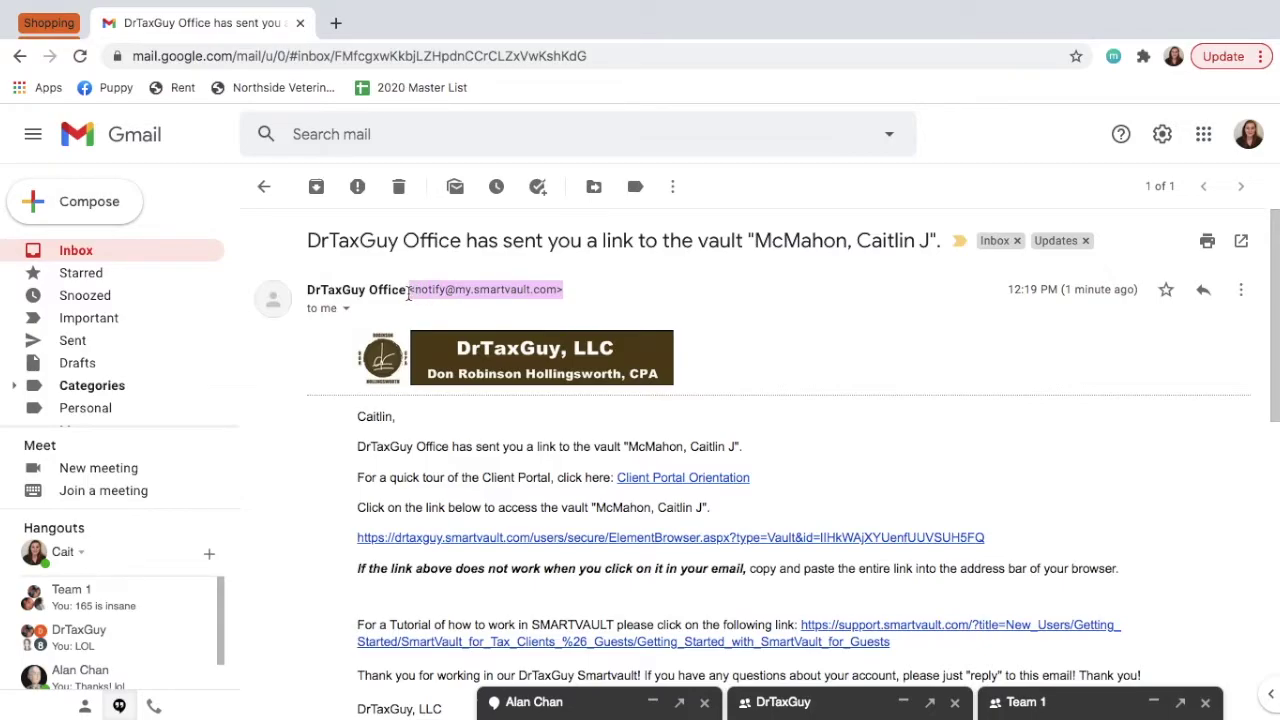
click(738, 308)
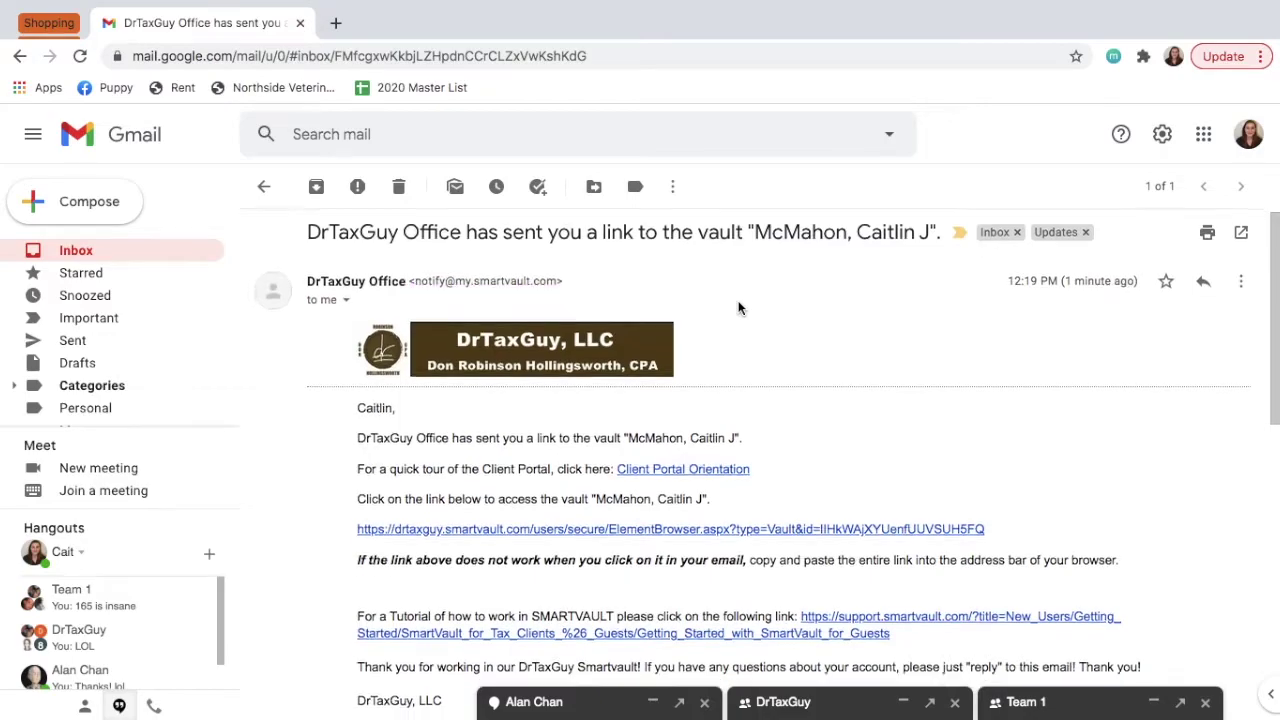
scroll(738, 308, down, 1)
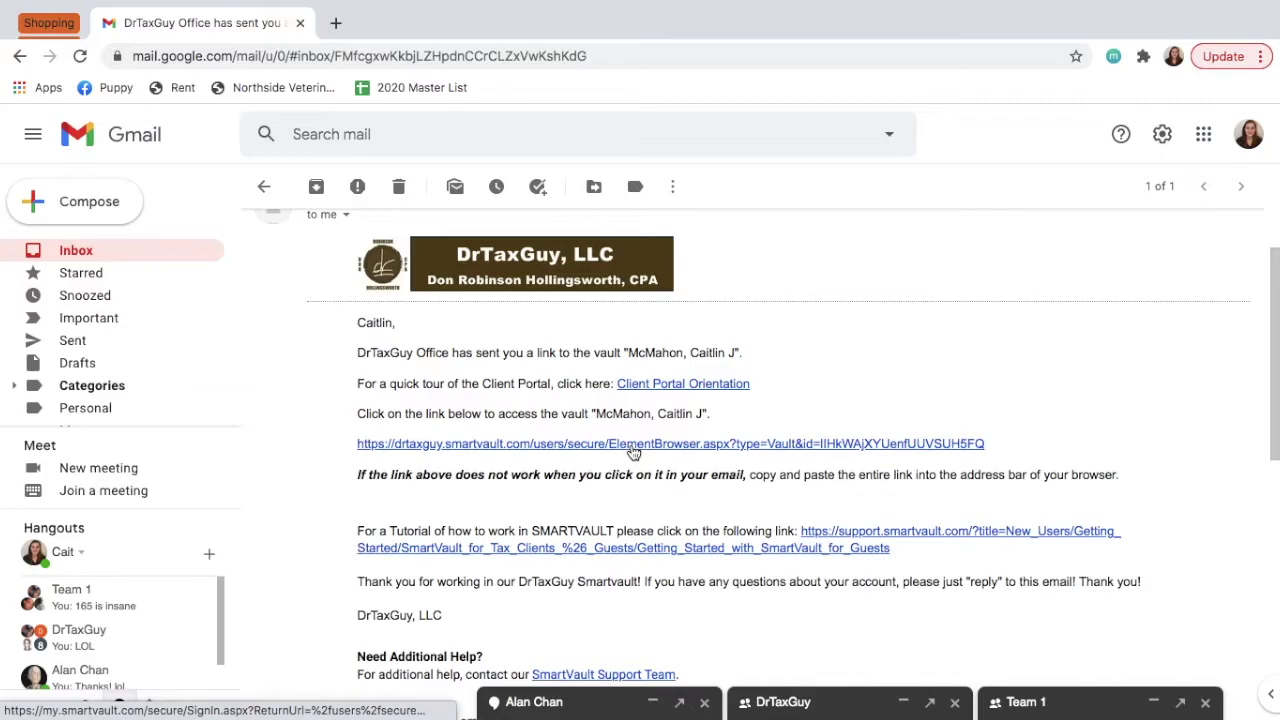
click(633, 453)
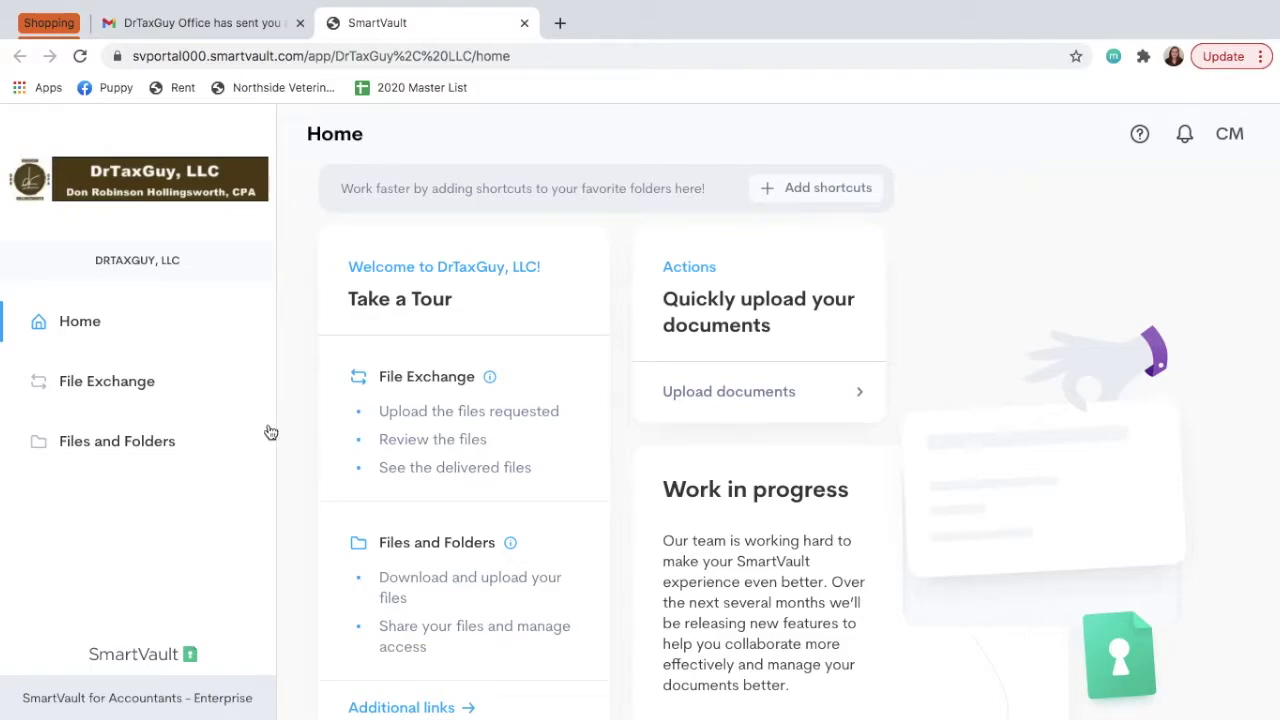
Navigate to Public Documents > Workbooks for Client Download > 2020 Workbooks.
click(143, 452)
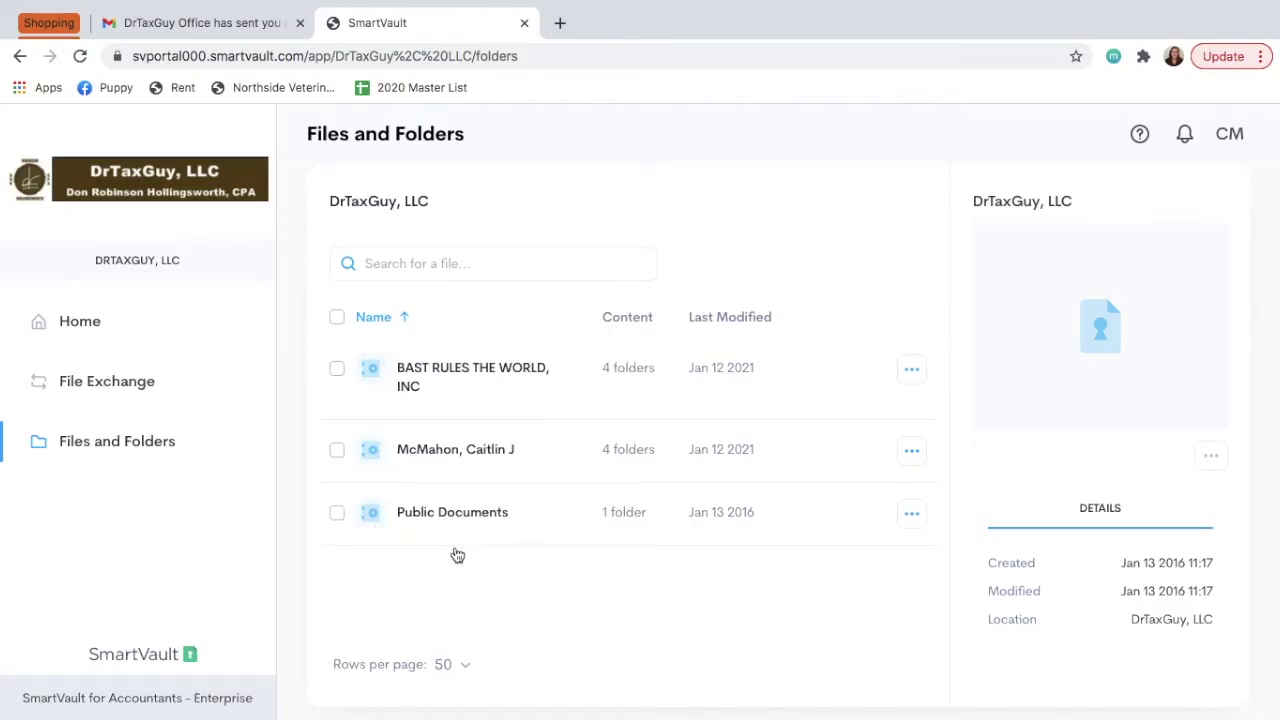
scroll(455, 510, down, 1)
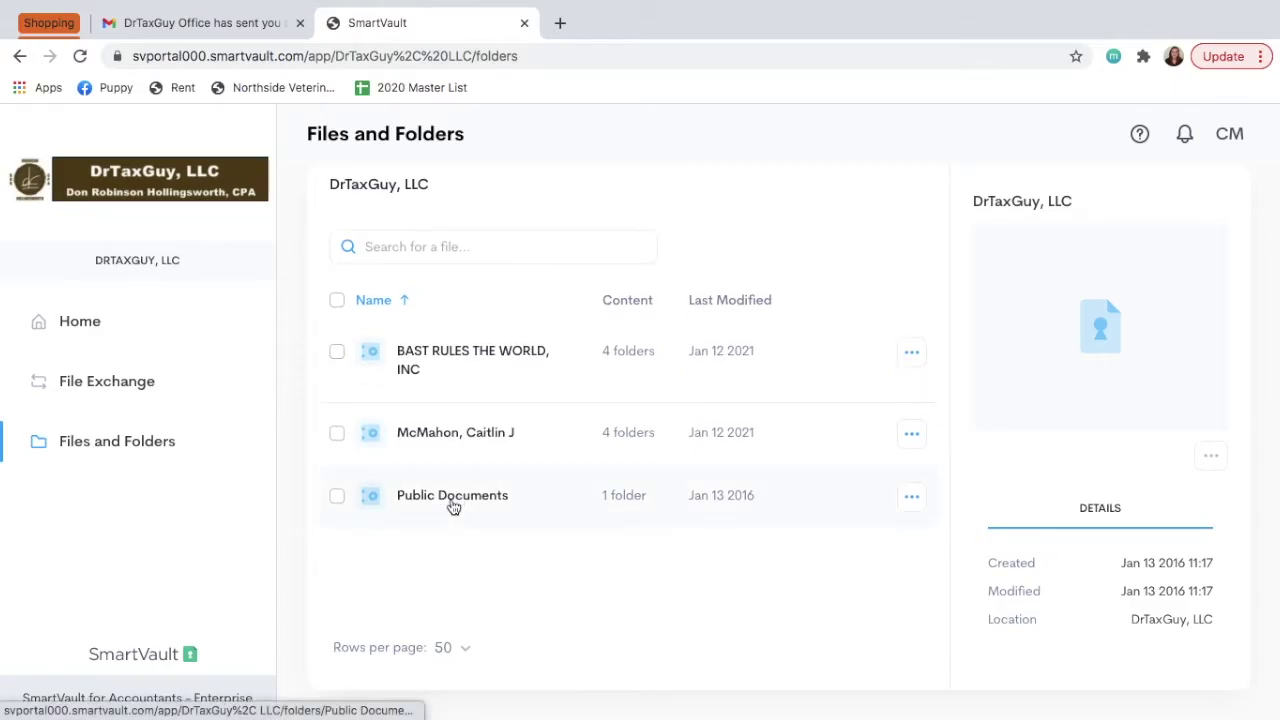
click(452, 505)
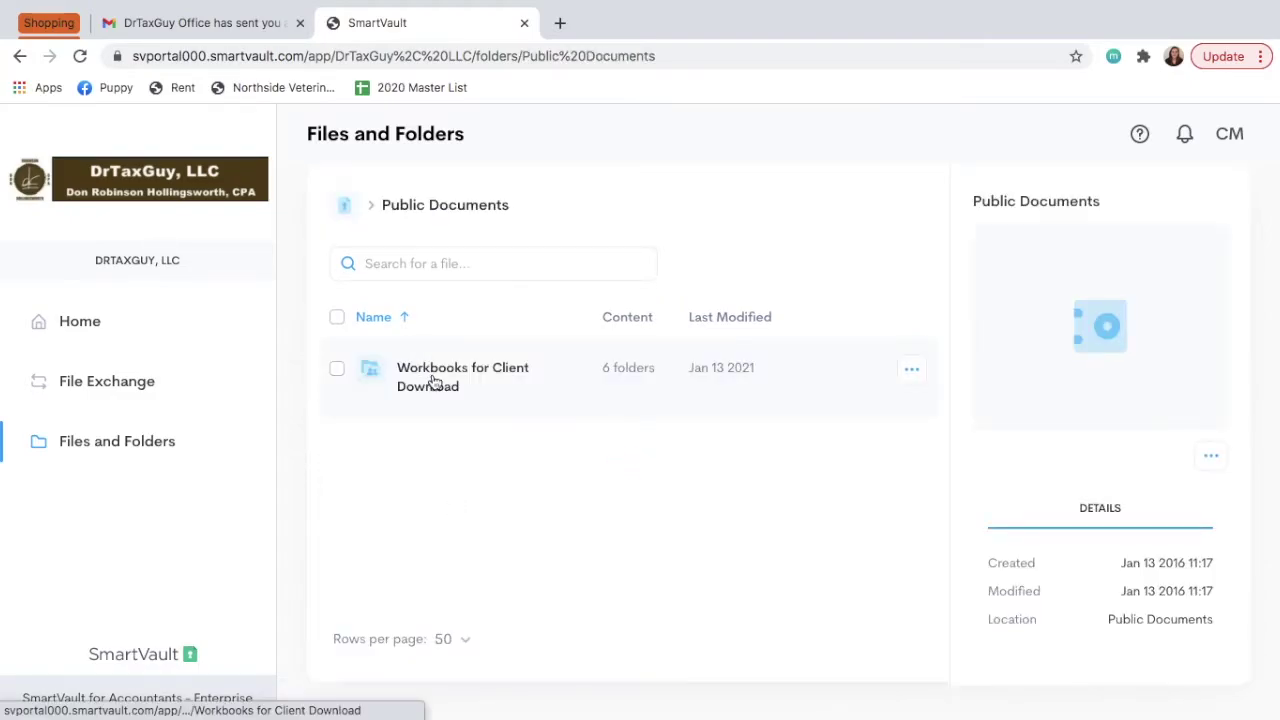
click(432, 380)
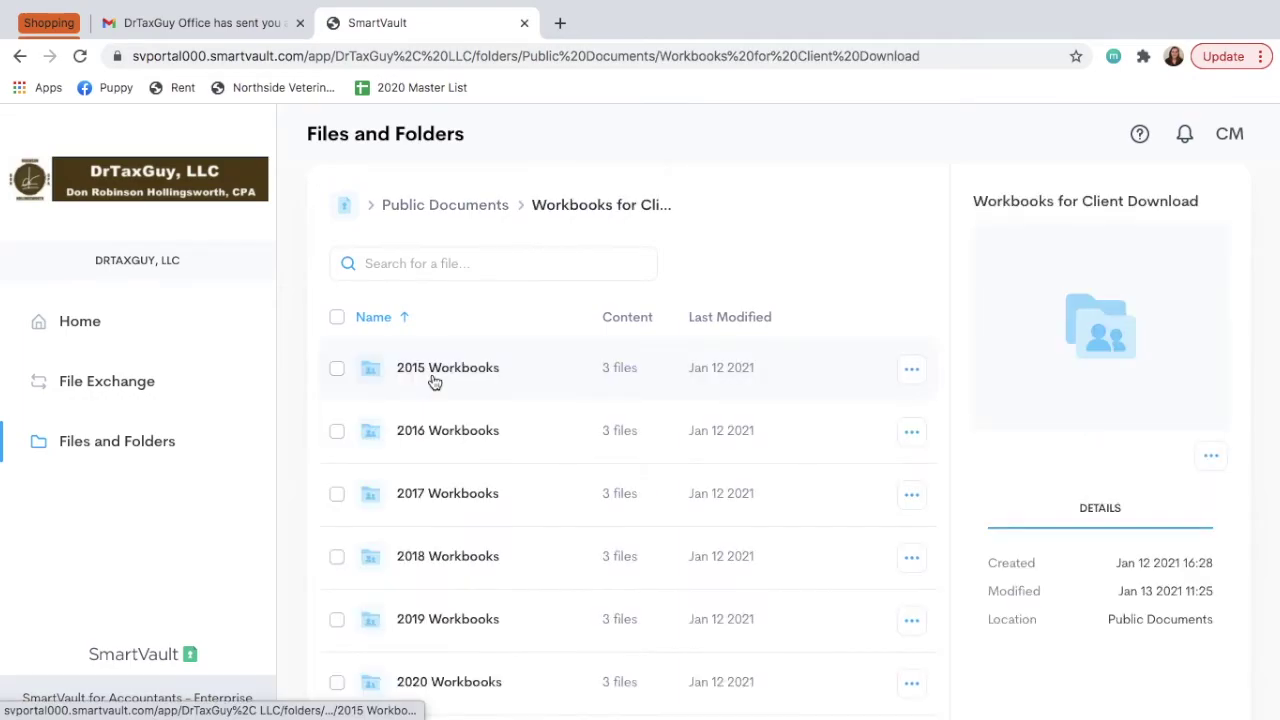
scroll(432, 380, down, 2)
scroll(428, 480, up, 1)
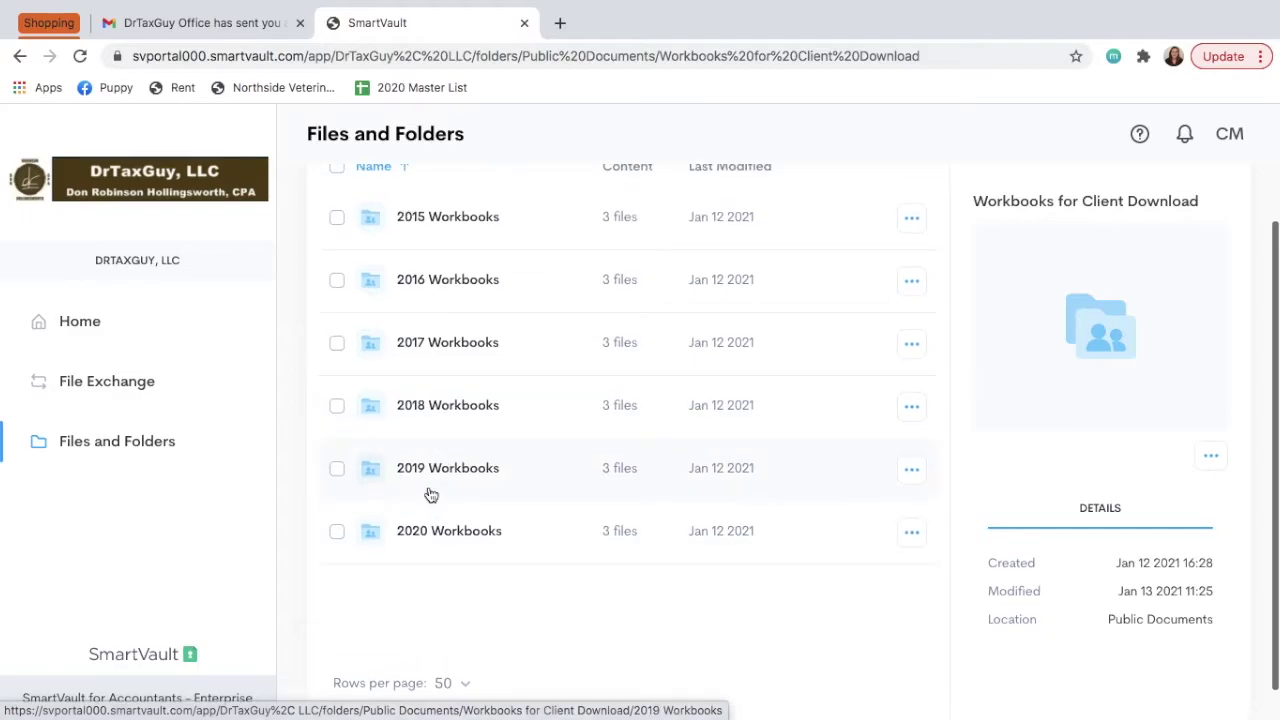
click(427, 536)
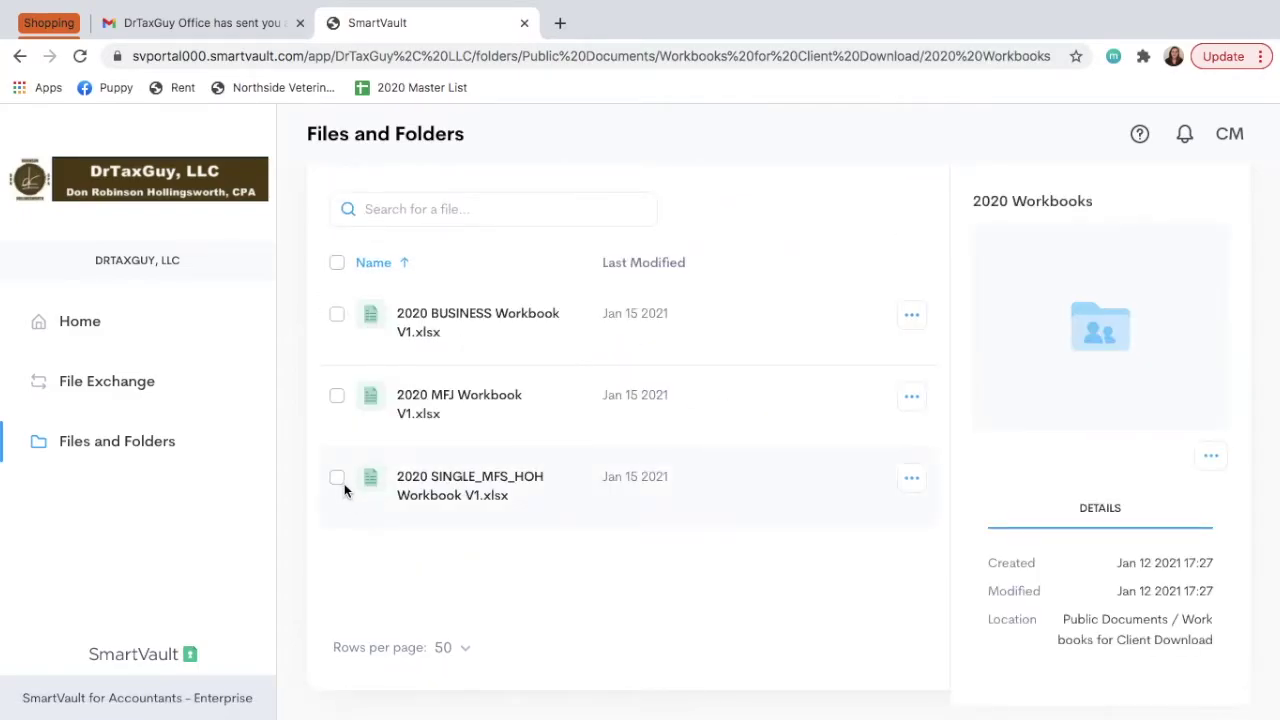
Select and download 2020 SINGLE_MFS_HOH Workbook V1.xlsx.
click(337, 479)
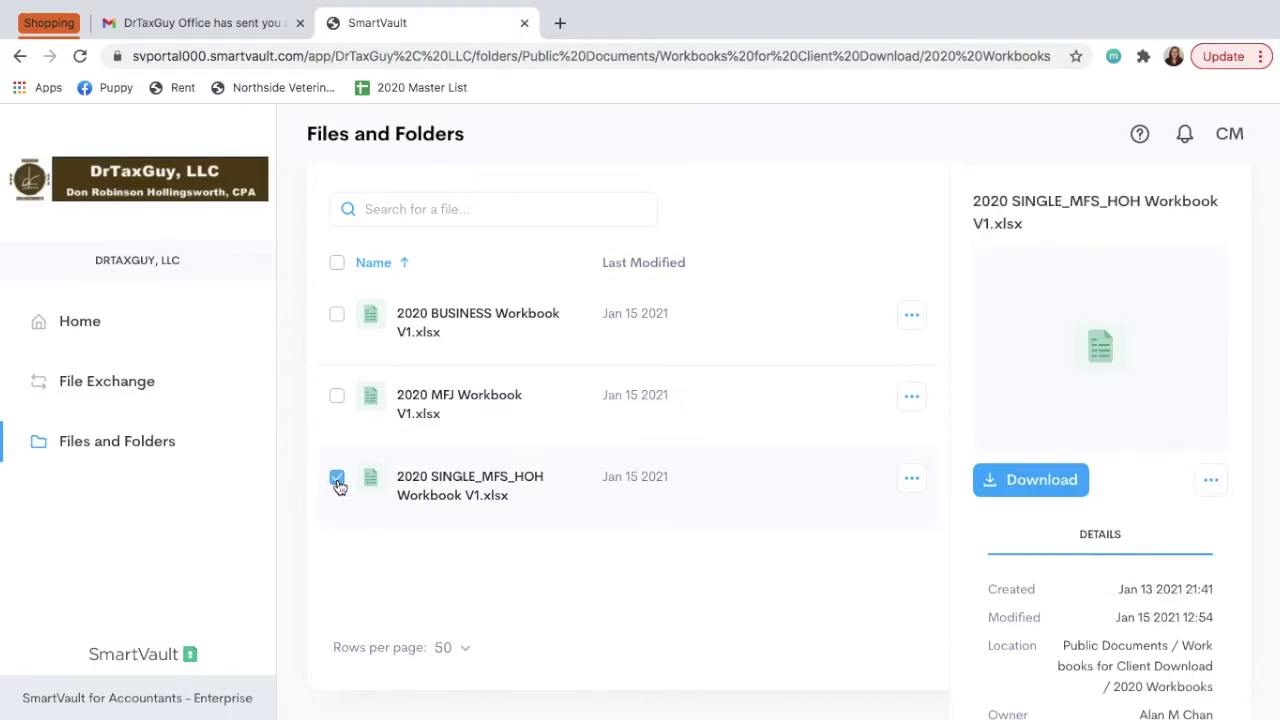
click(1036, 486)
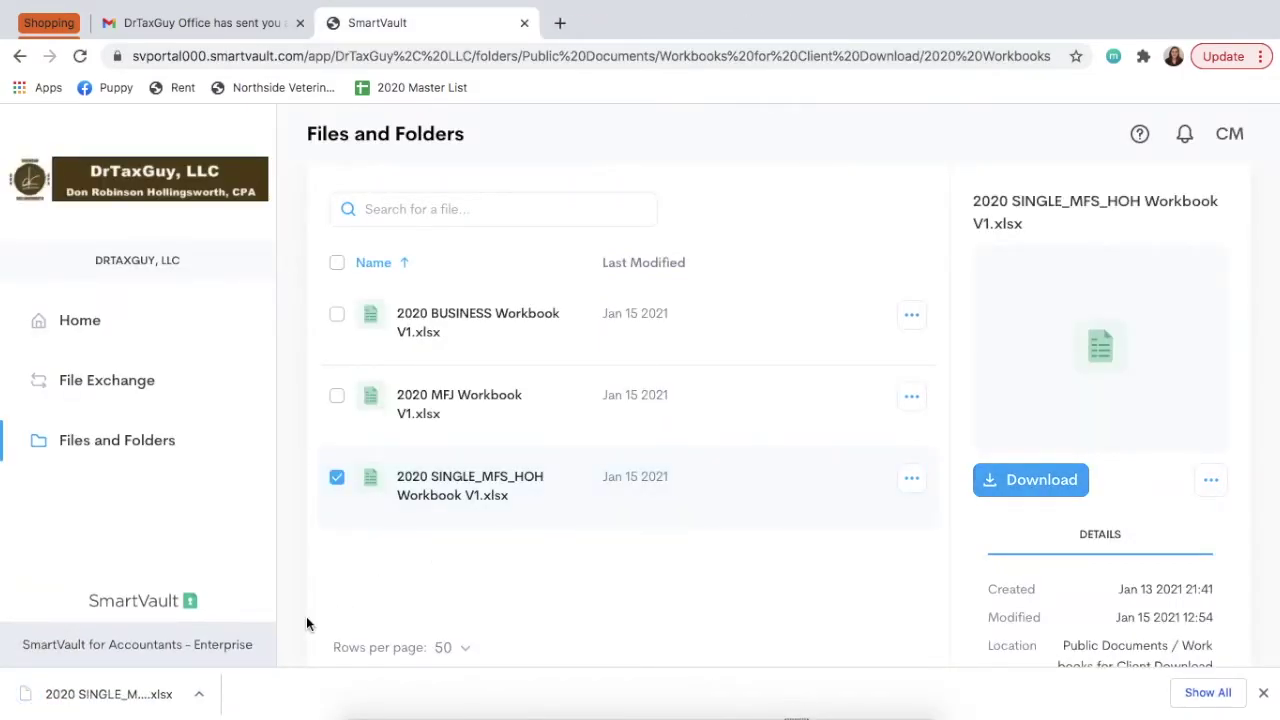
click(199, 693)
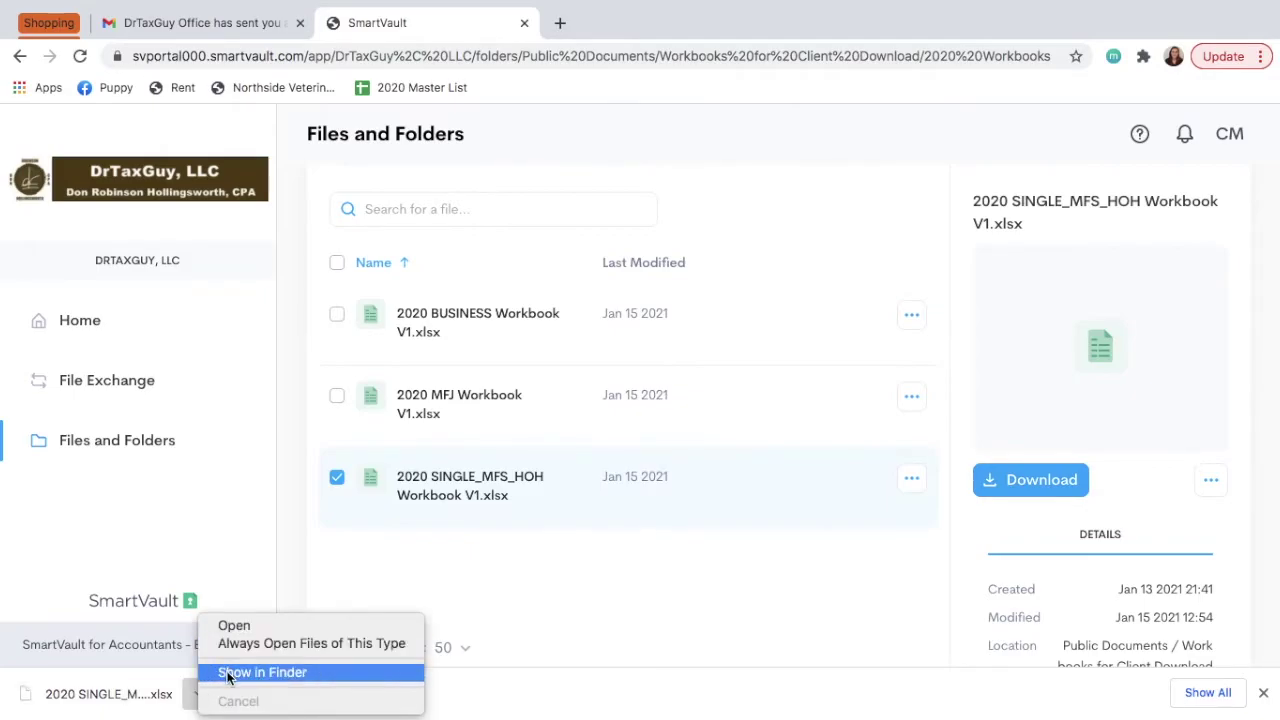
Reveal the downloaded workbook in Finder's Downloads, preview its DrTaxGuy cover sheet, then close Preview.
click(227, 678)
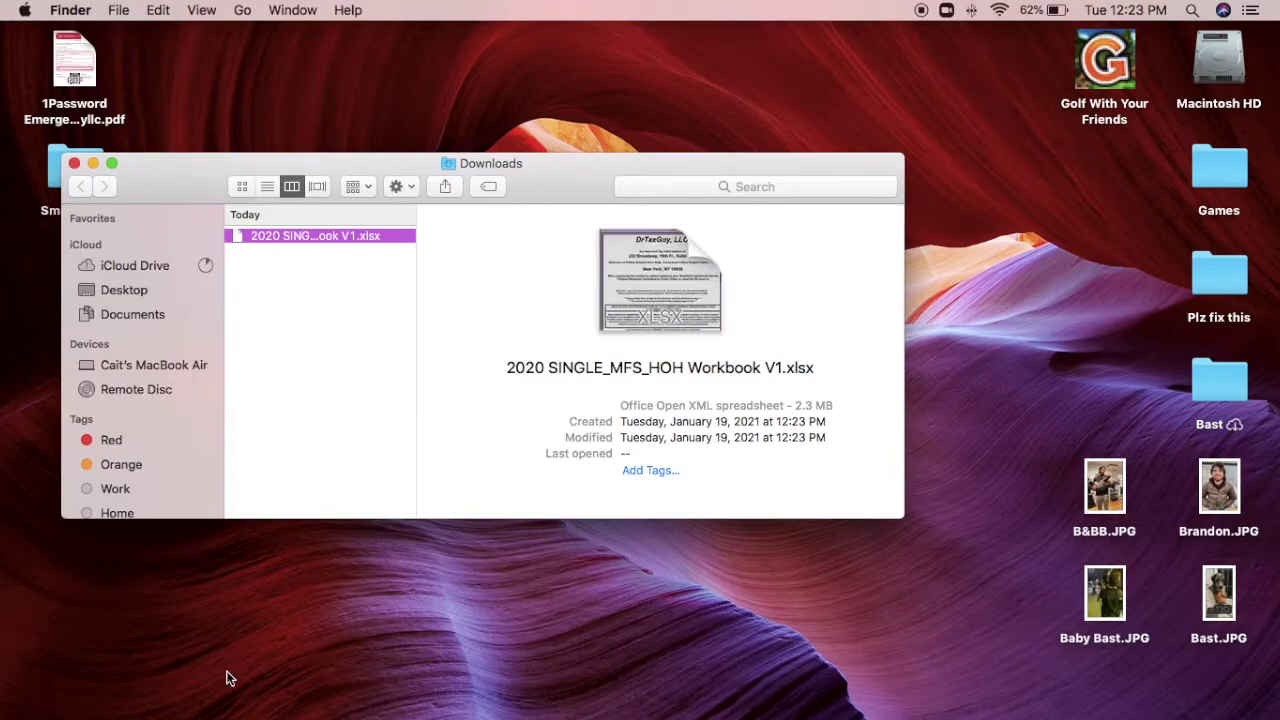
double_click(311, 240)
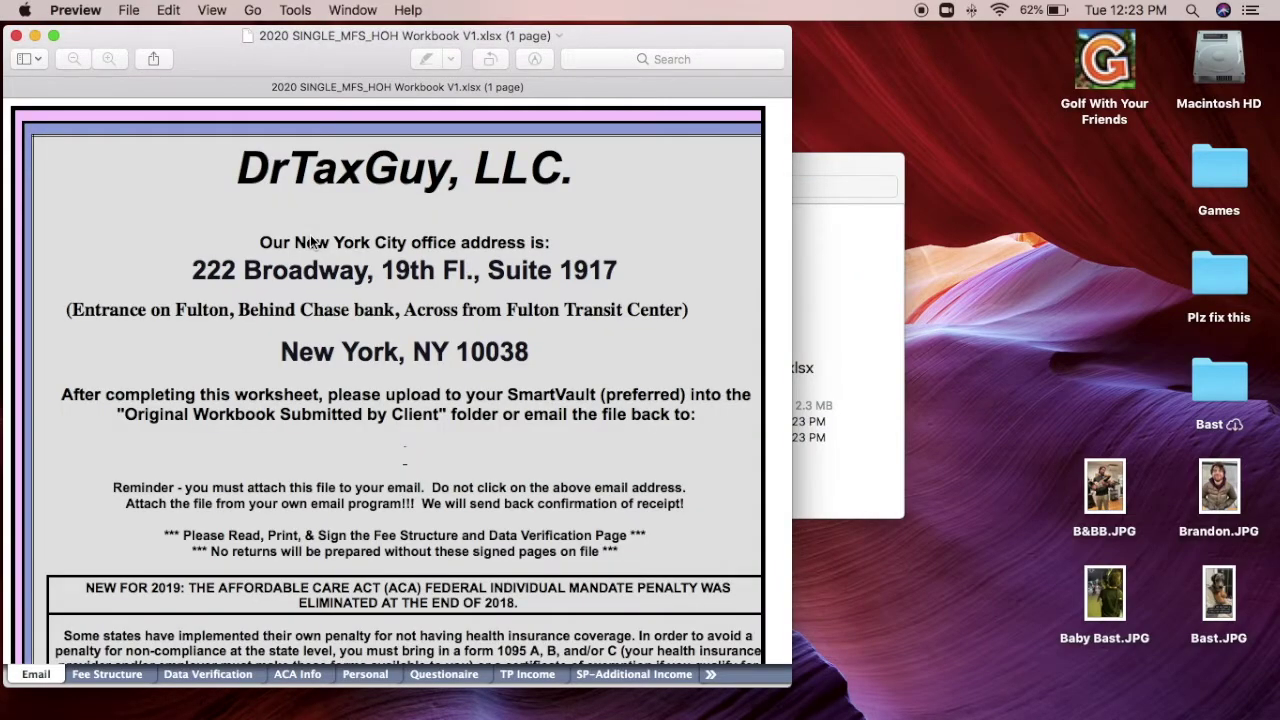
scroll(311, 240, down, 1)
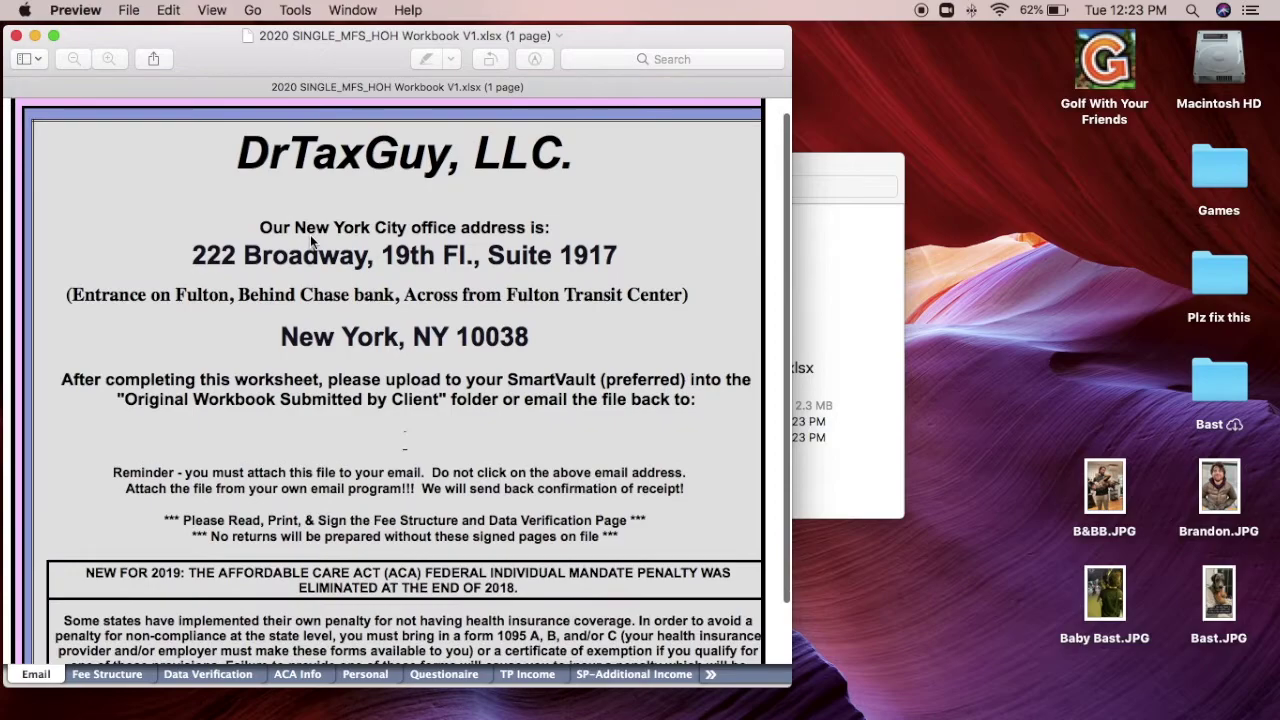
click(16, 37)
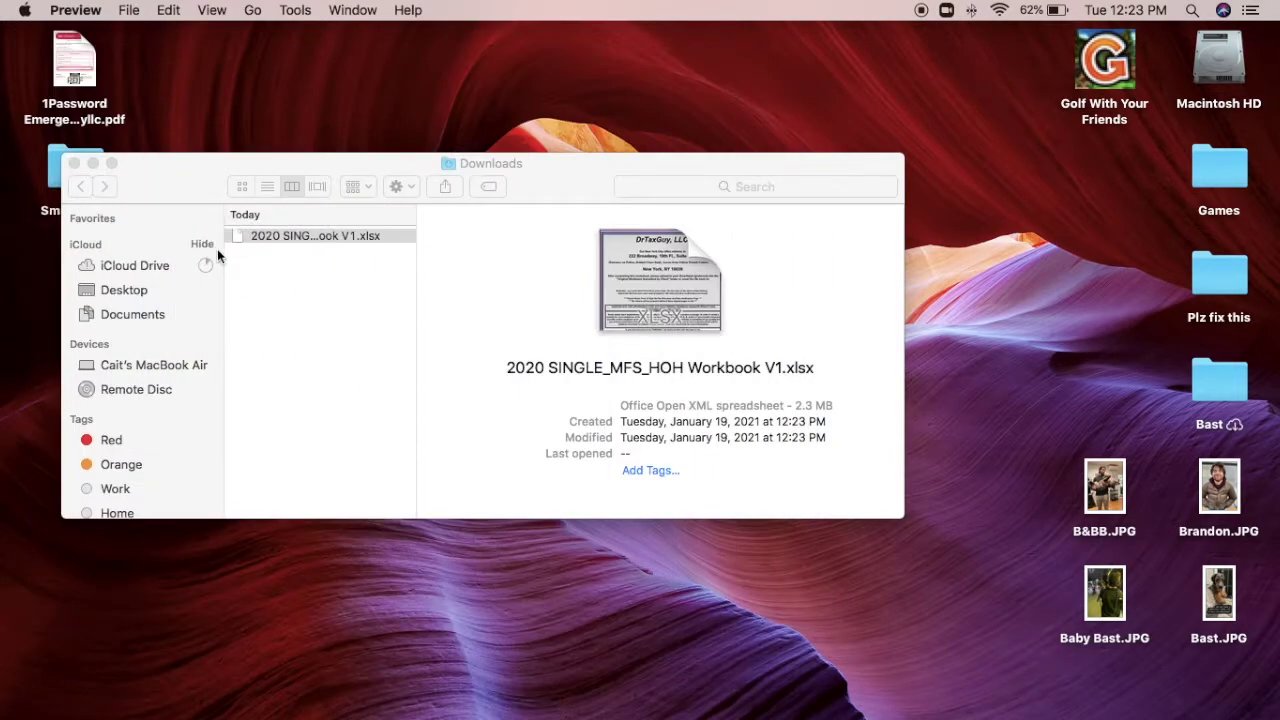
right_click(272, 240)
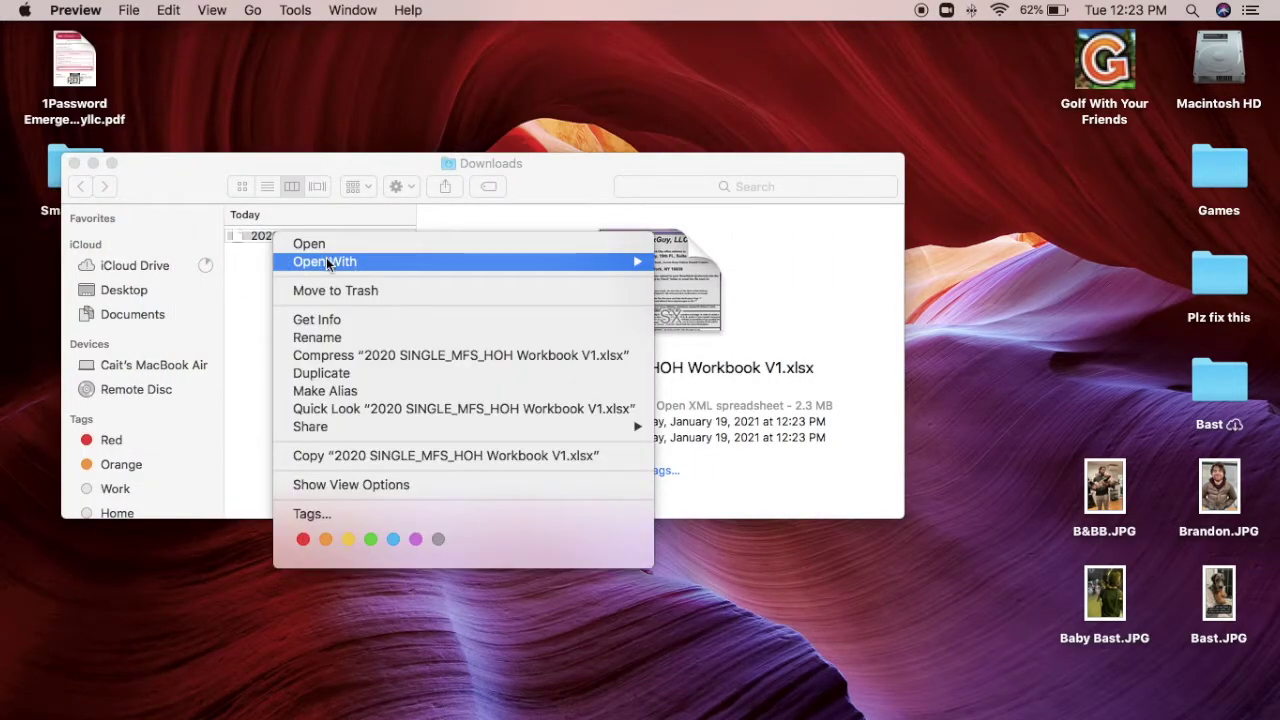
mouse_move(327, 264)
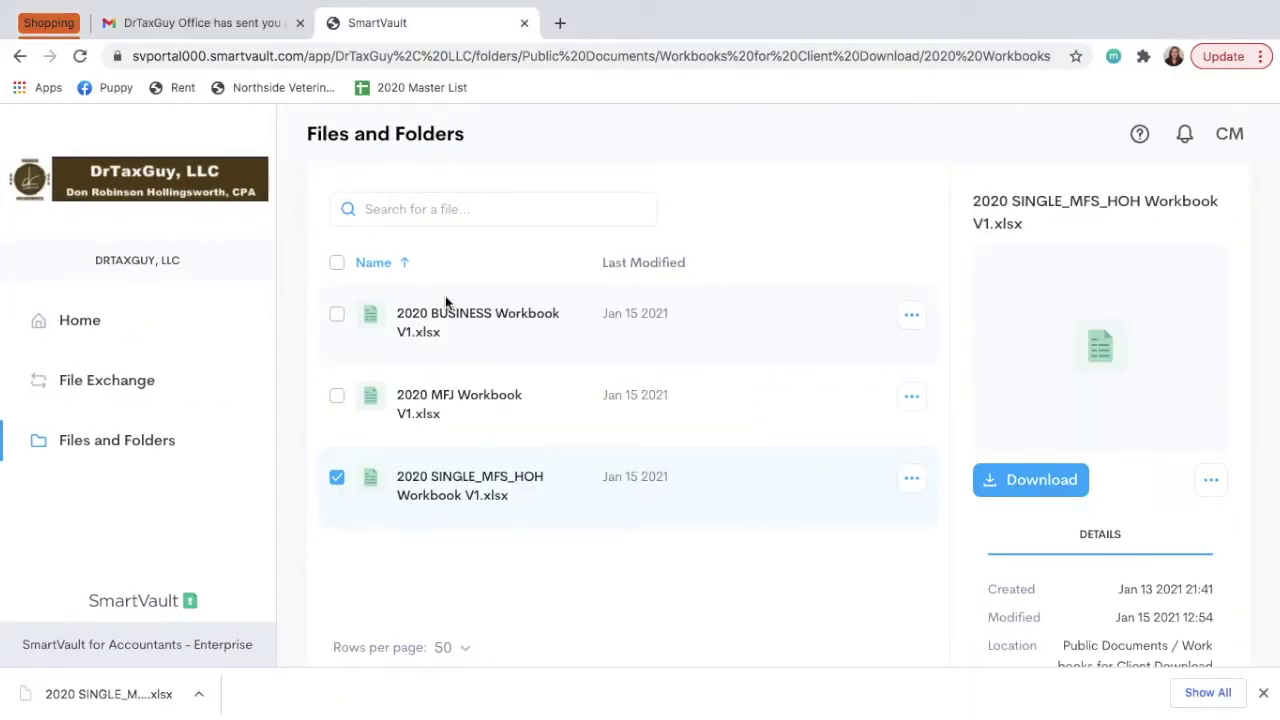
Dismiss the download bar and clear the workbook and vault selections in the top-level vault list.
click(1264, 694)
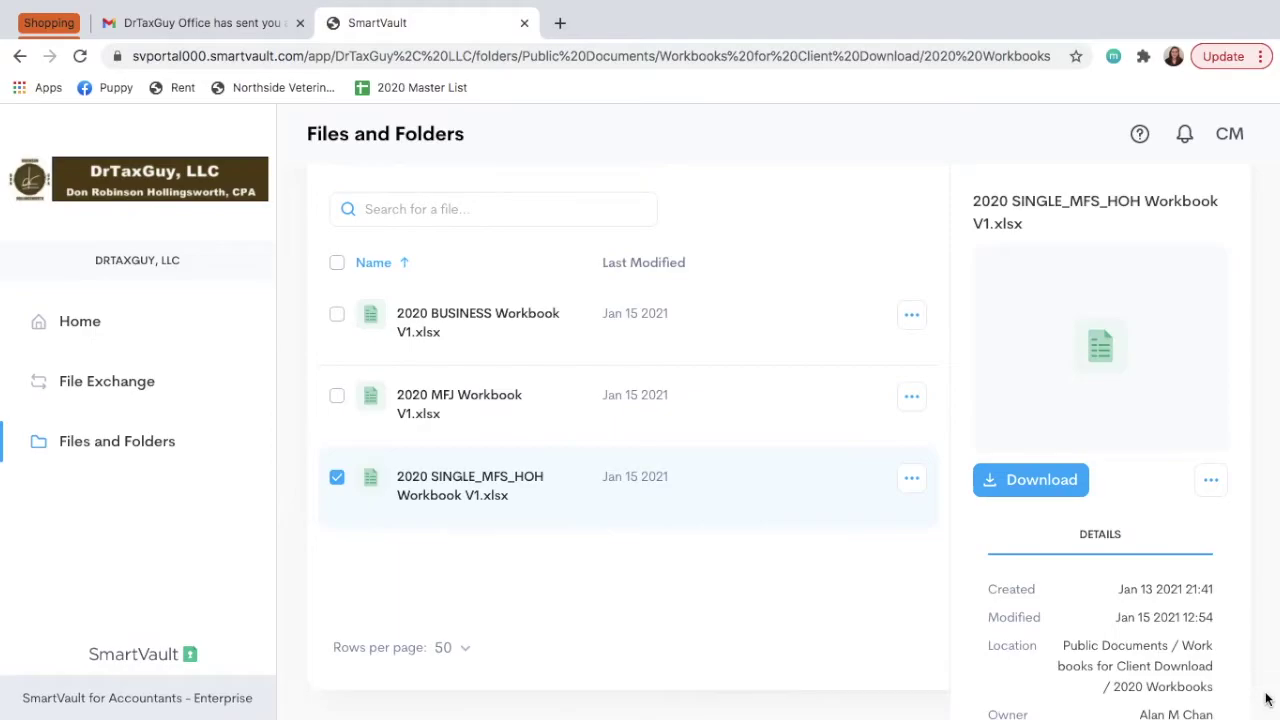
click(336, 477)
click(123, 451)
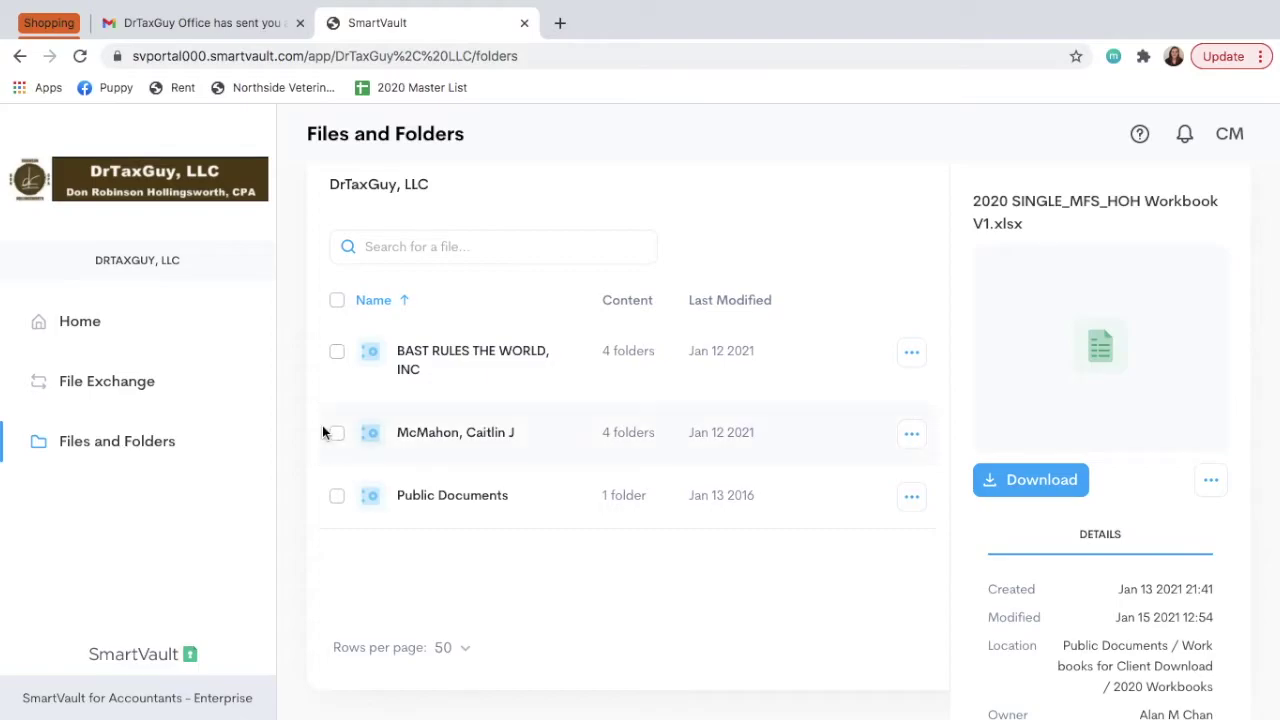
click(337, 355)
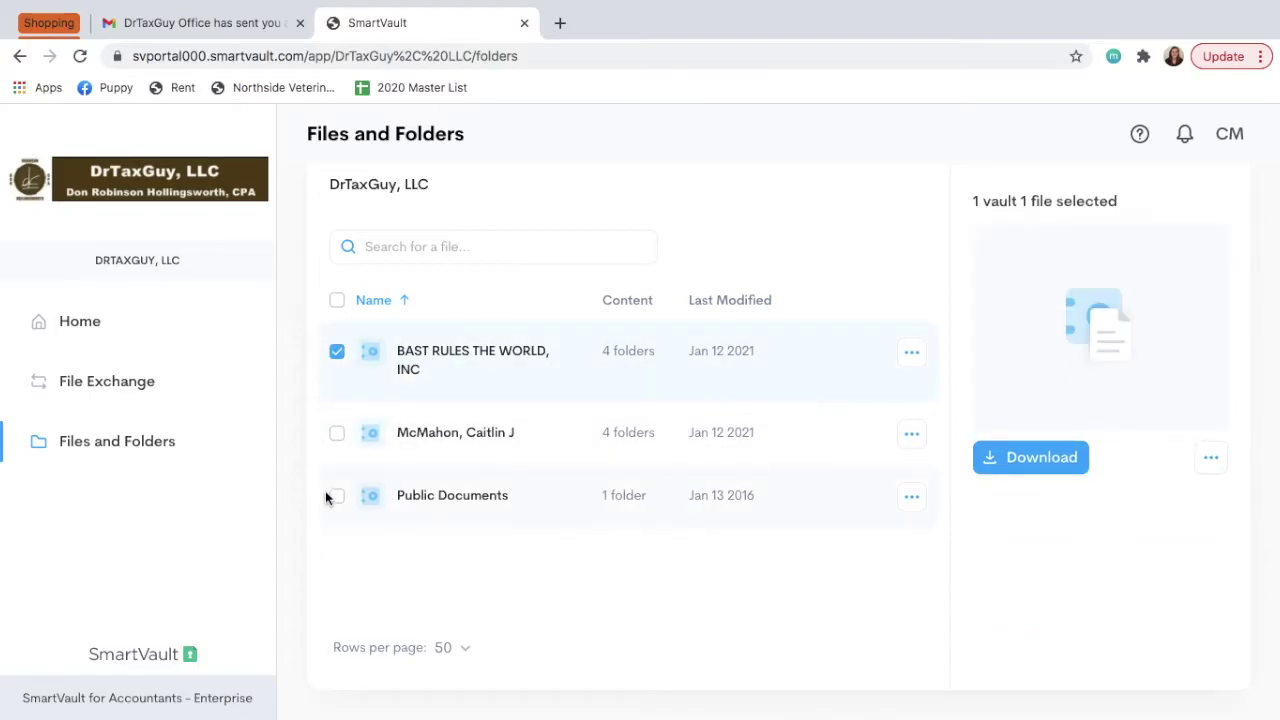
click(338, 435)
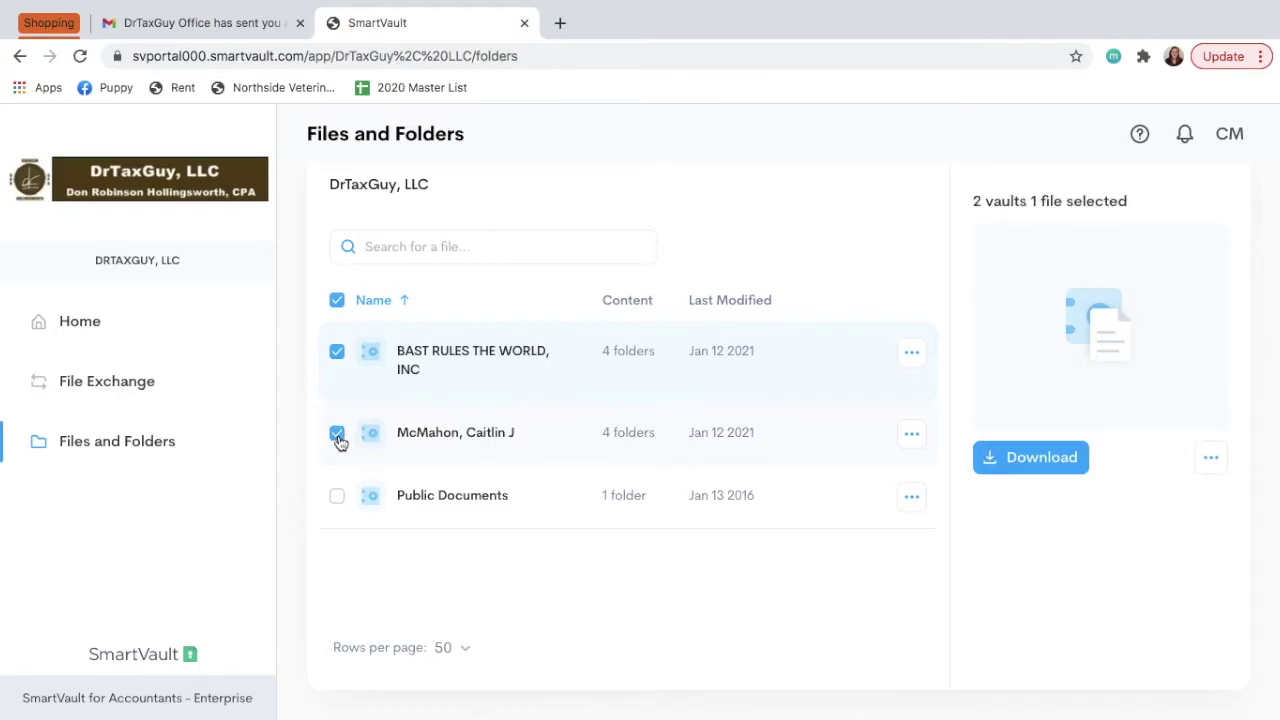
click(338, 436)
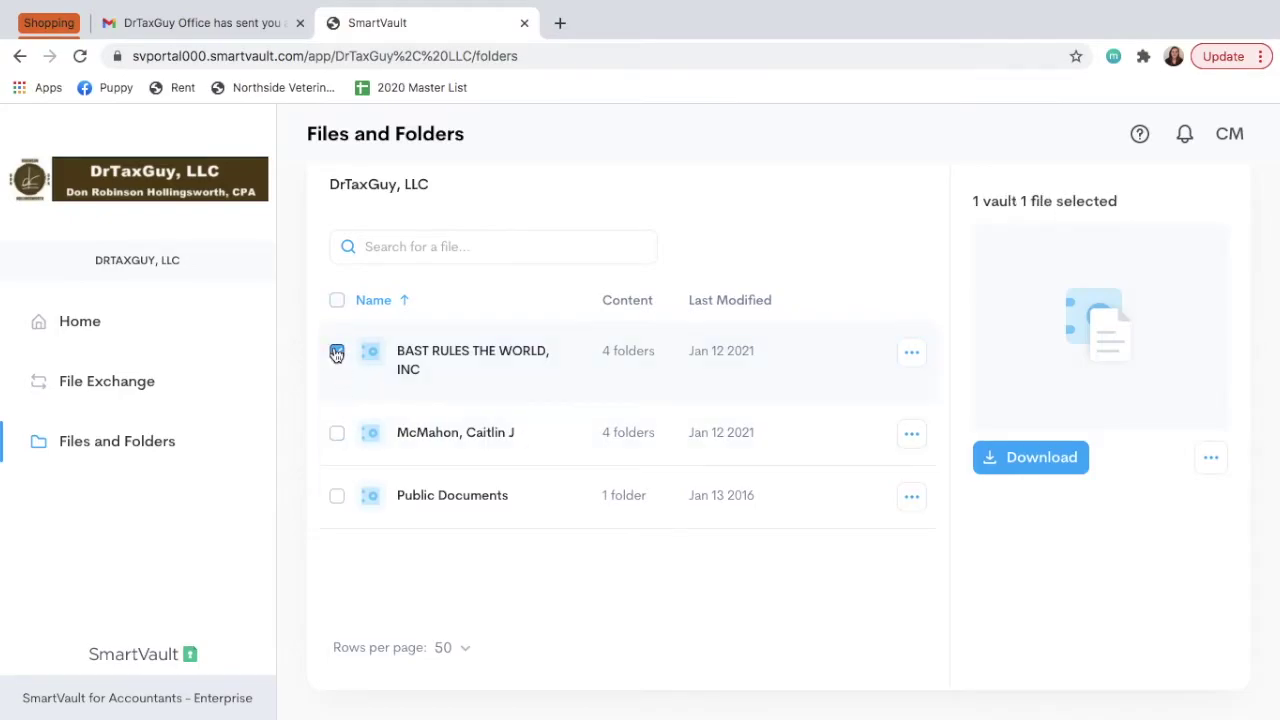
click(337, 355)
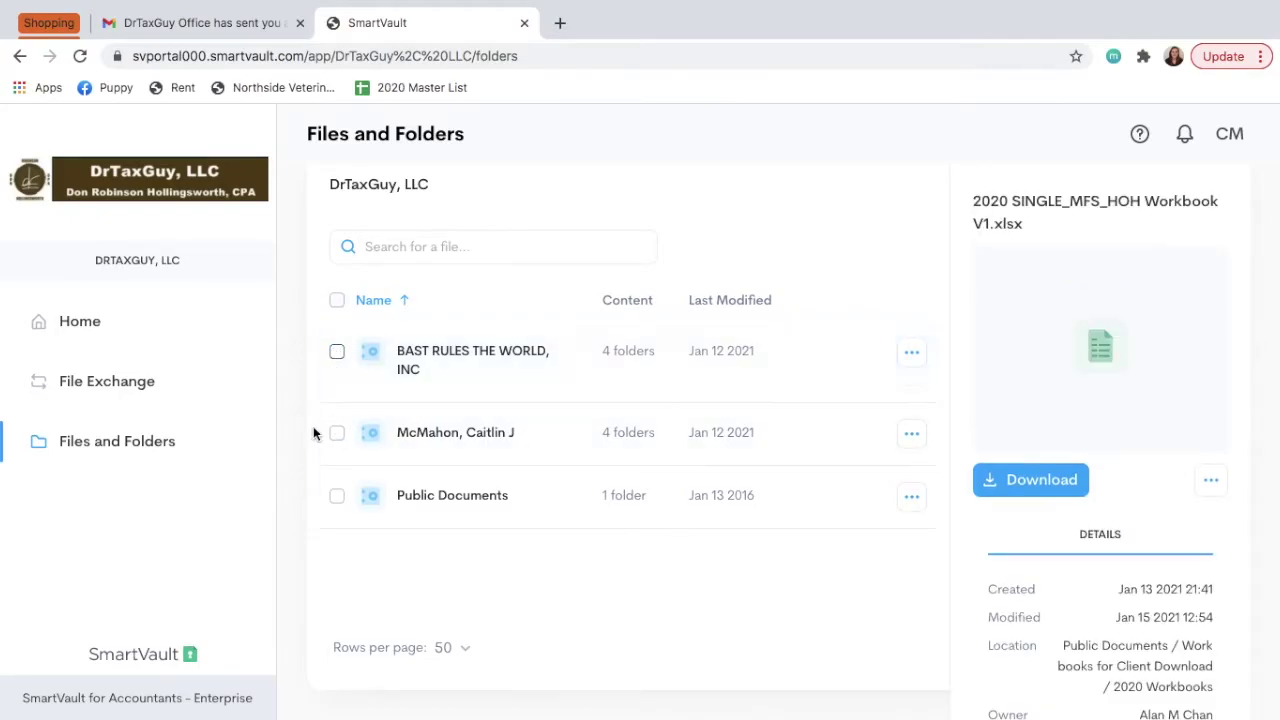
In the client's vault, open 2020 Tax Files > Original Workbook Submitted by Client, start an upload, then switch to the desktop.
click(512, 435)
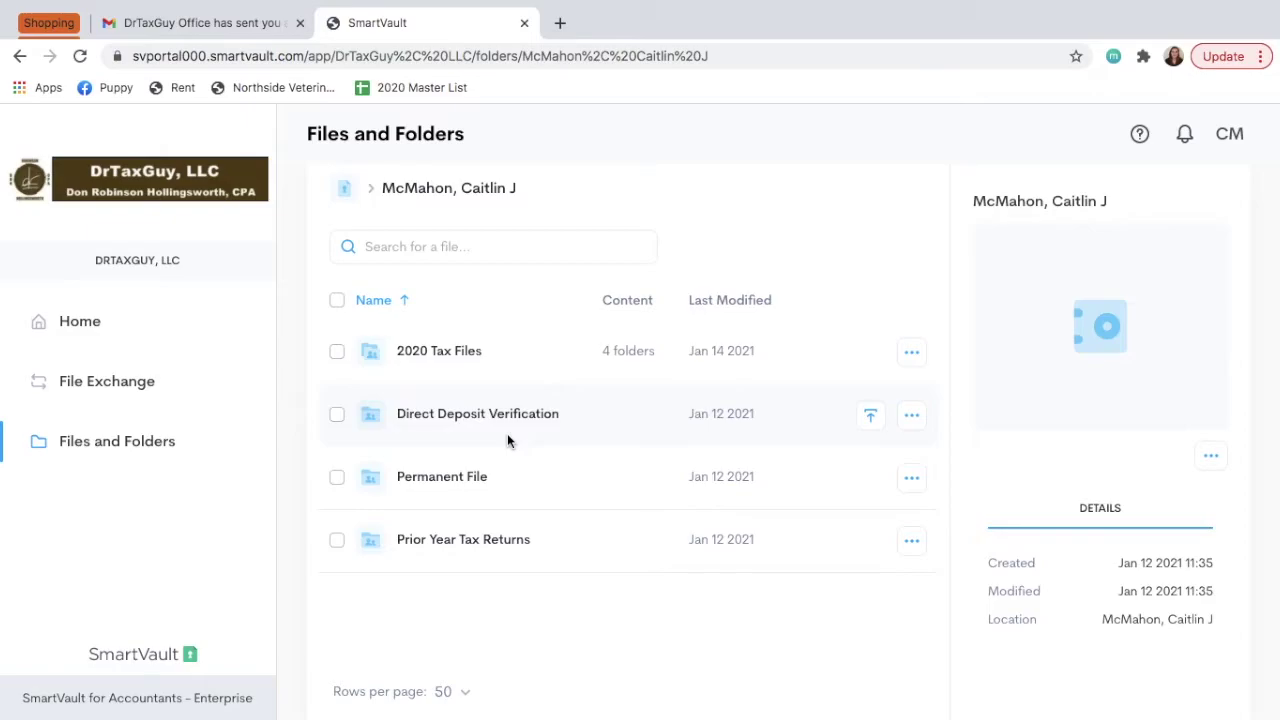
click(463, 355)
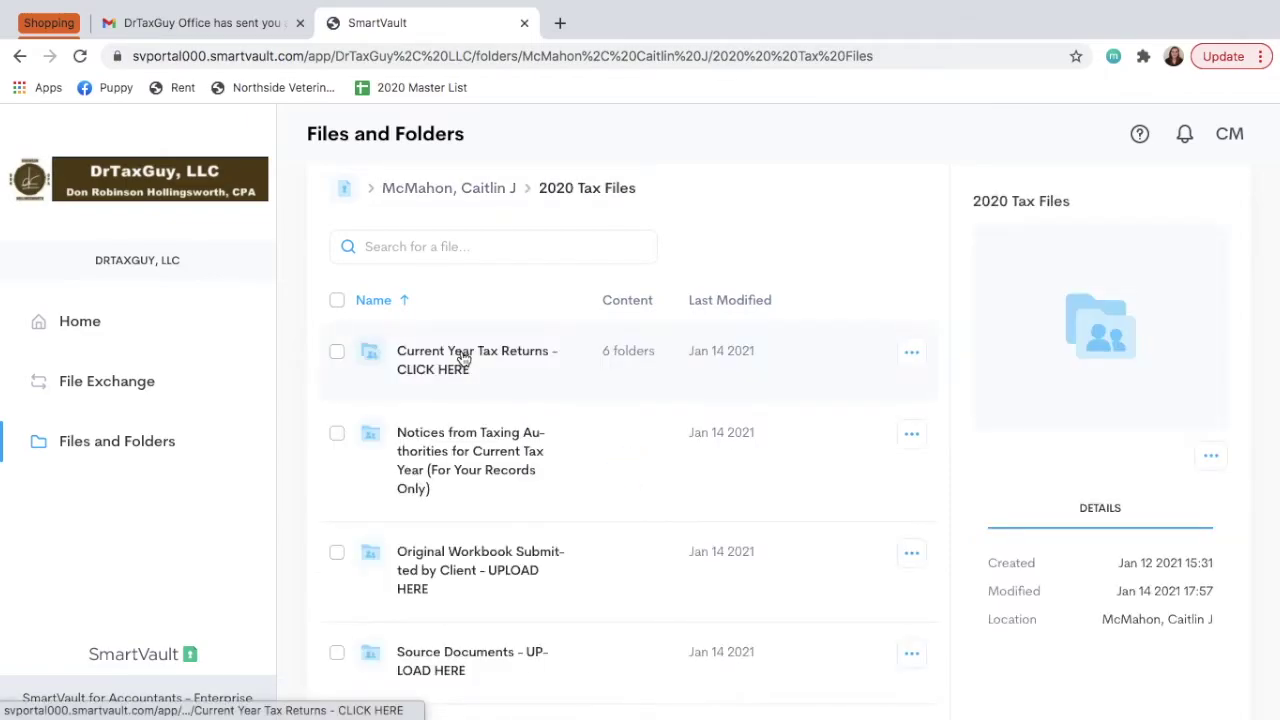
scroll(490, 470, down, 1)
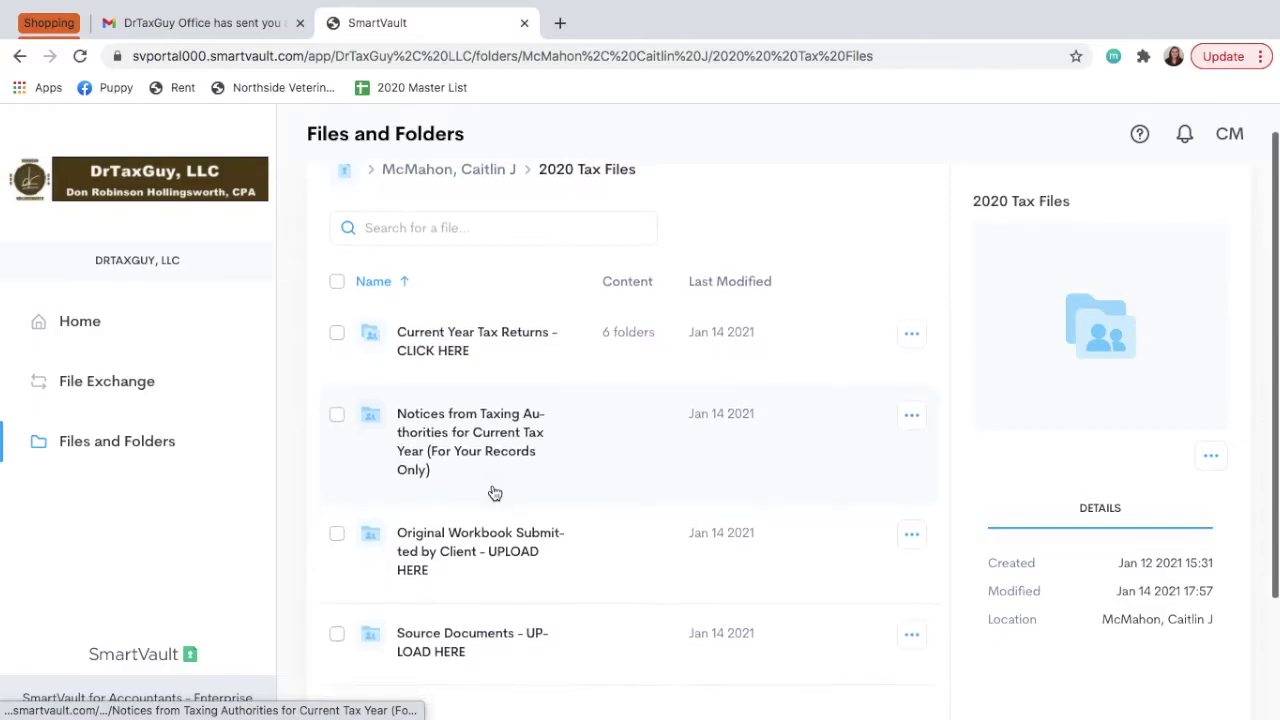
scroll(495, 493, down, 1)
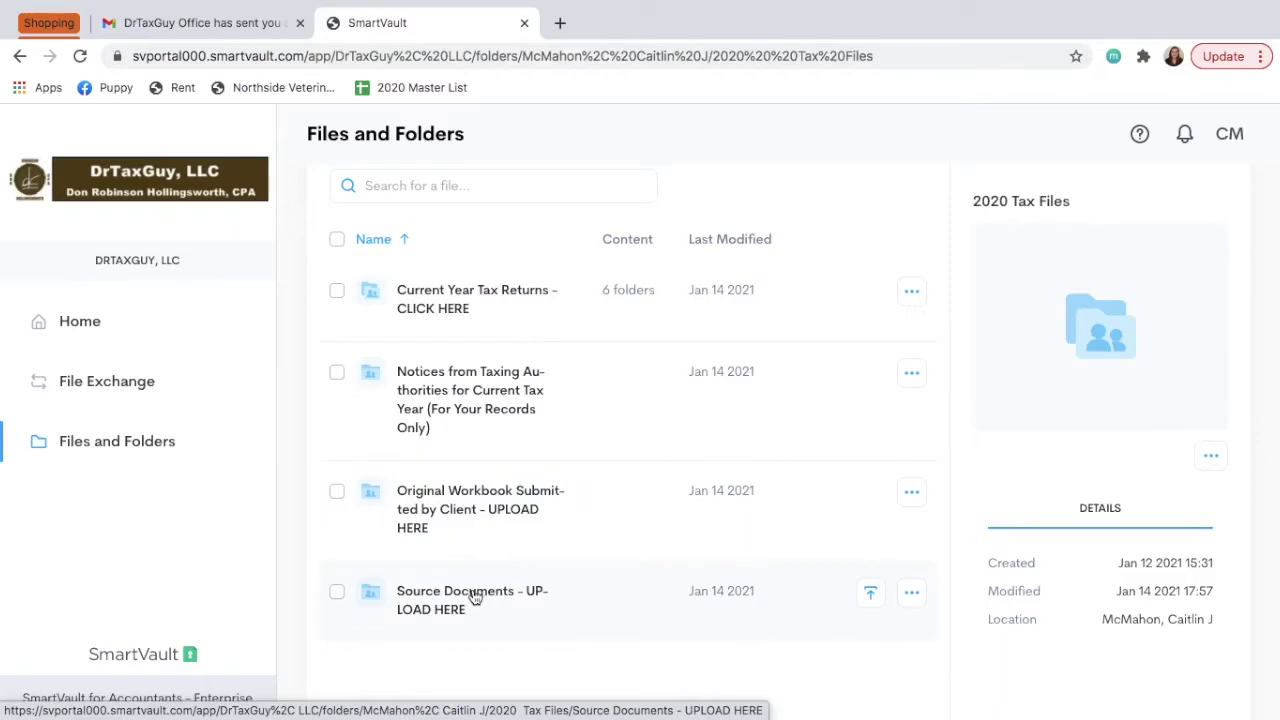
click(462, 510)
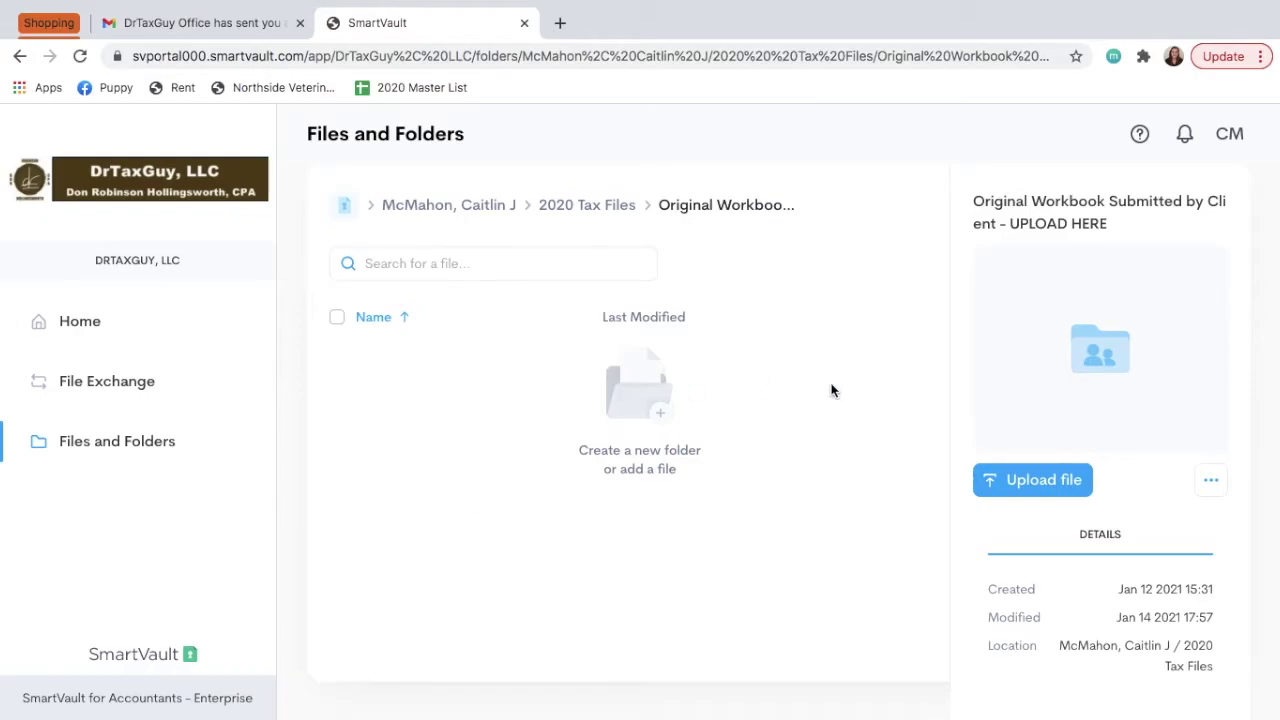
click(1048, 488)
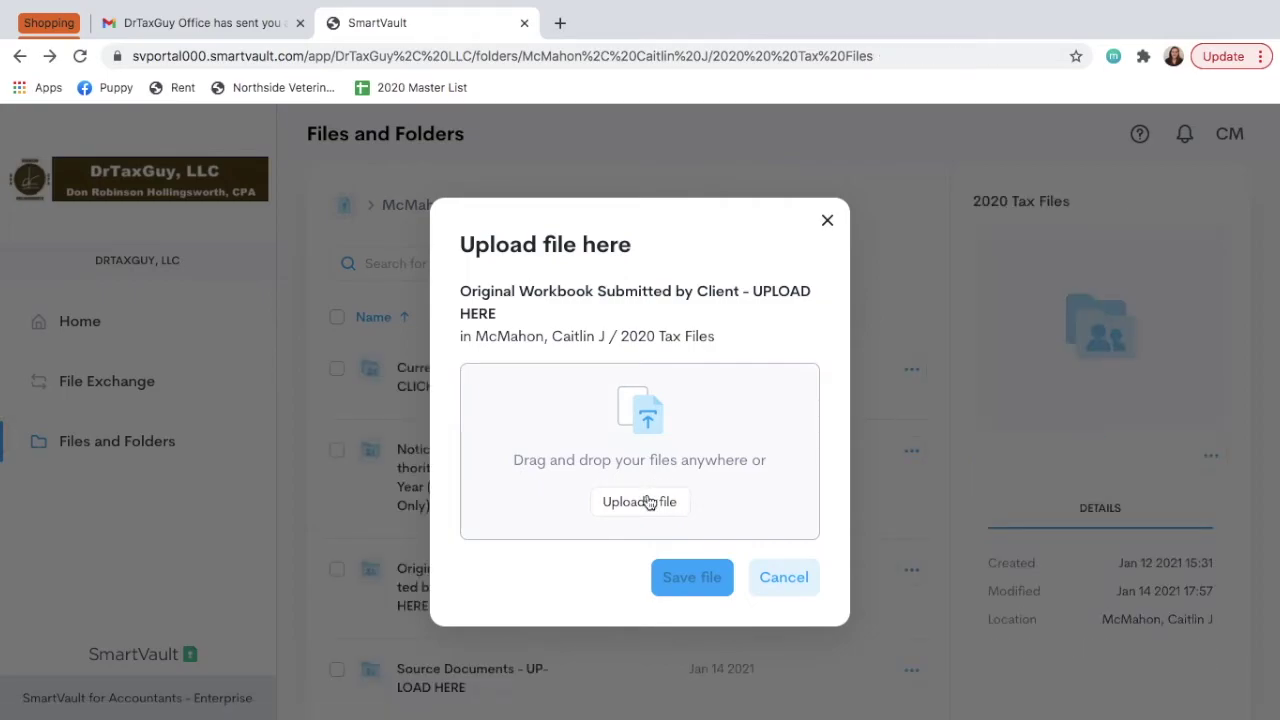
key(ctrl+Left)
mouse_move(600, 718)
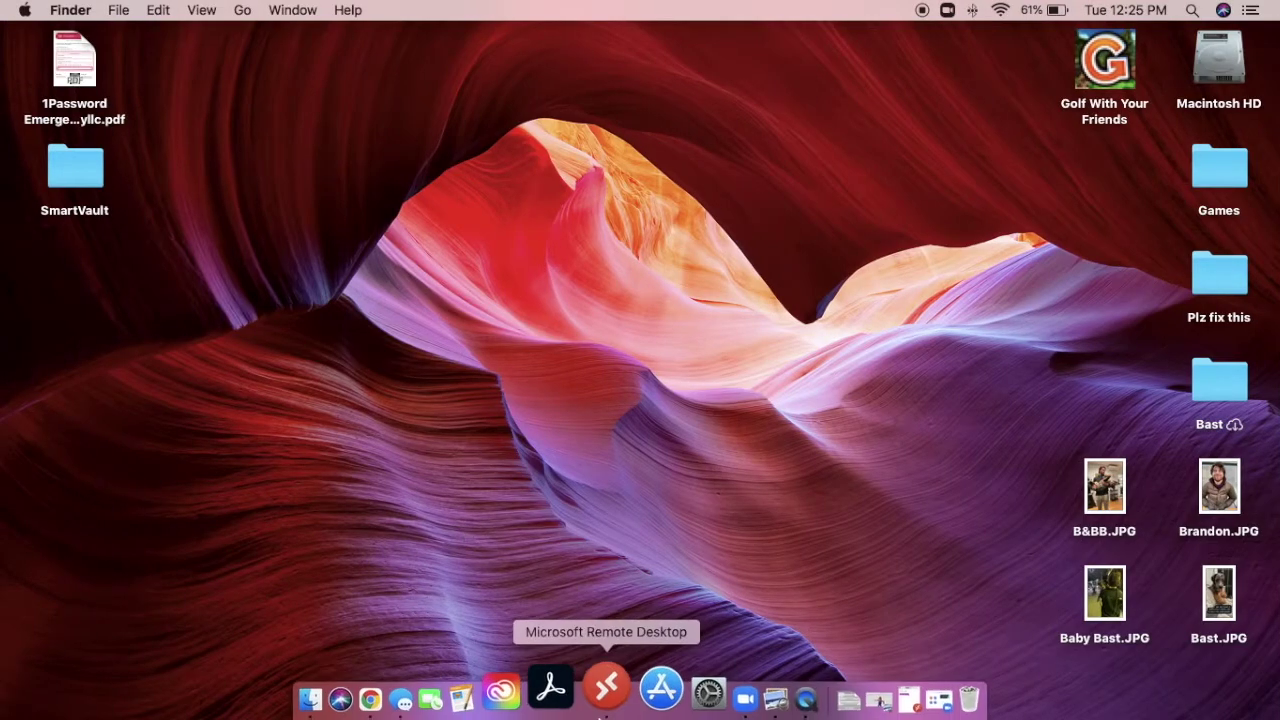
Move the downloaded workbook from the Downloads stack onto the desktop.
click(792, 700)
drag(806, 618, 1110, 384)
click(797, 415)
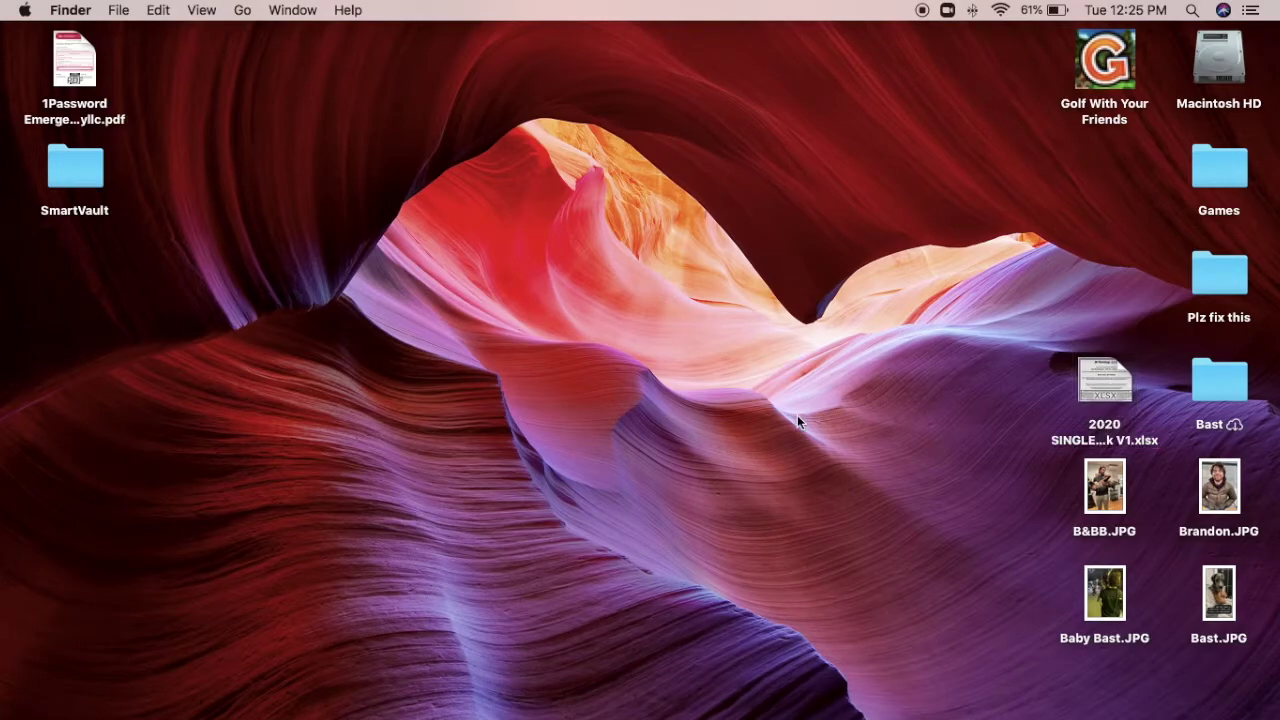
Rename the workbook on the desktop, prefixing the client's name to the file name.
right_click(1104, 365)
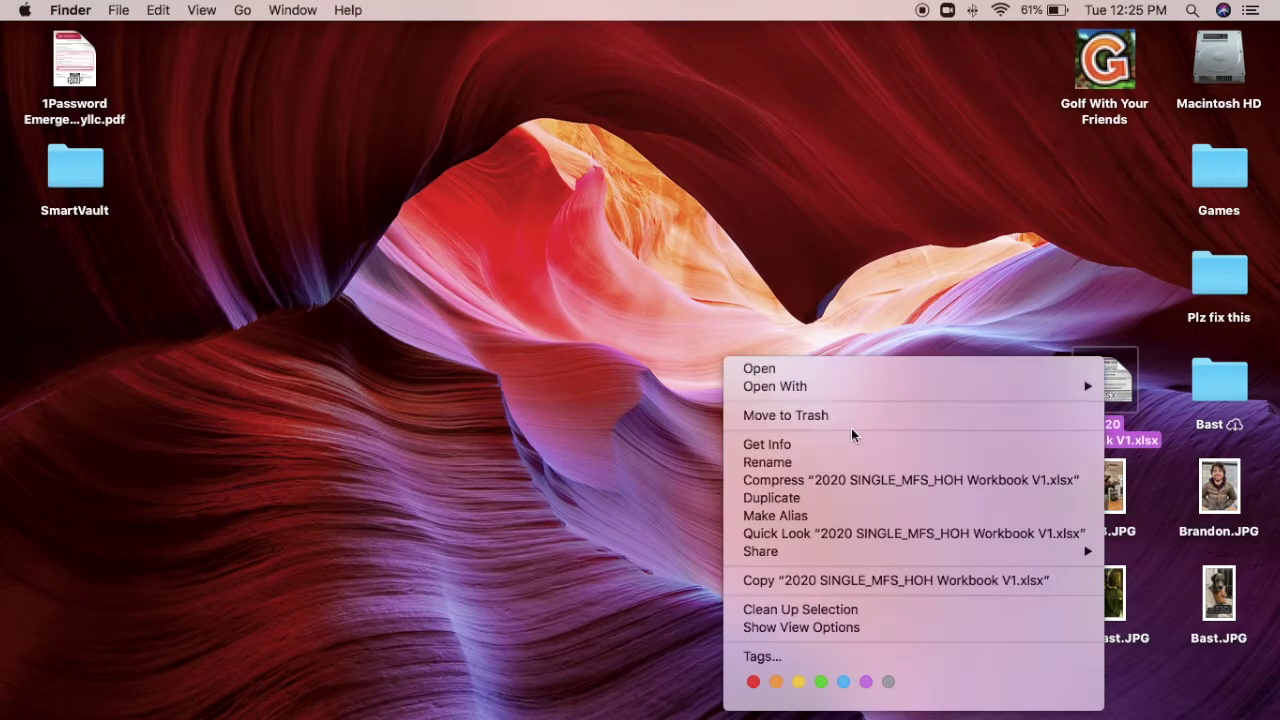
click(805, 462)
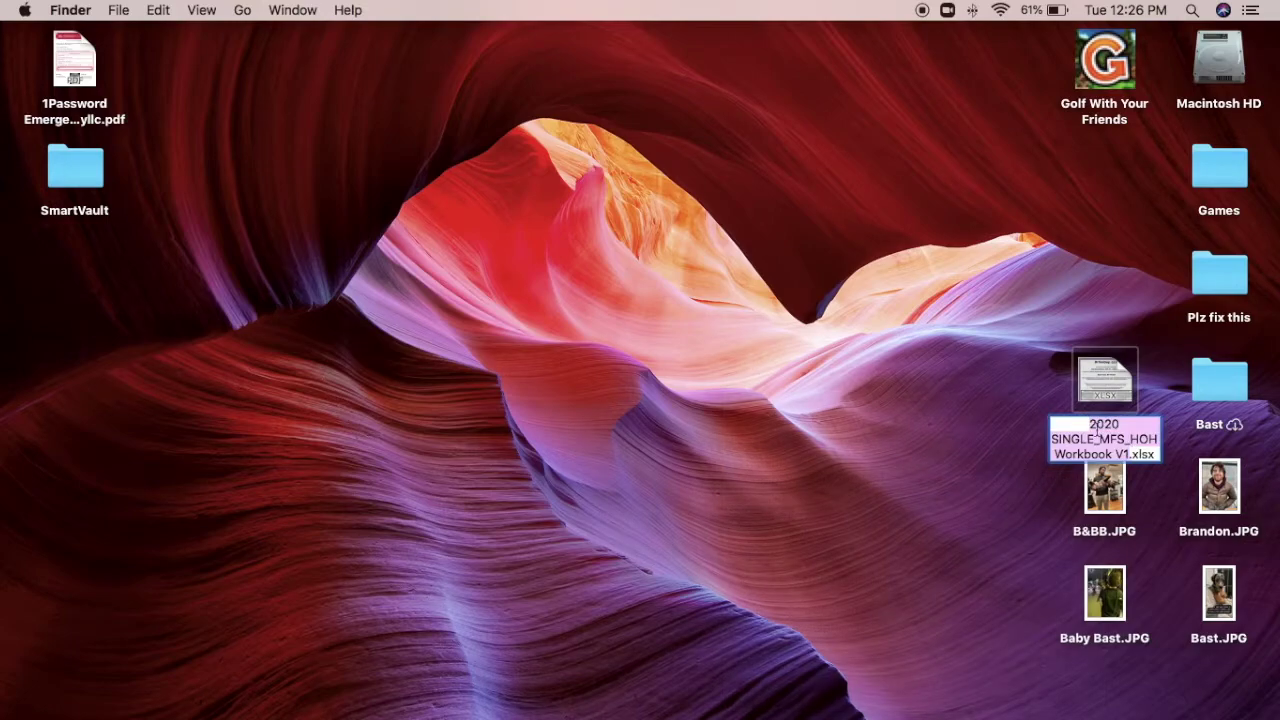
click(1125, 424)
click(1089, 424)
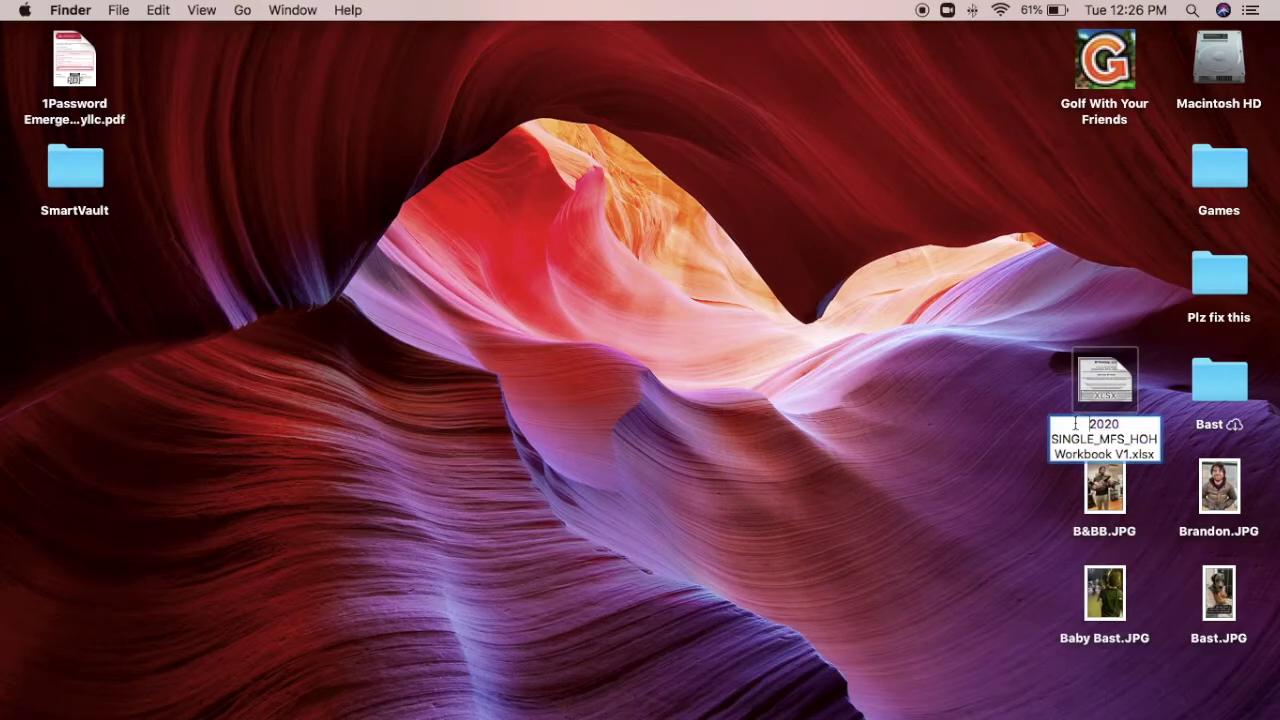
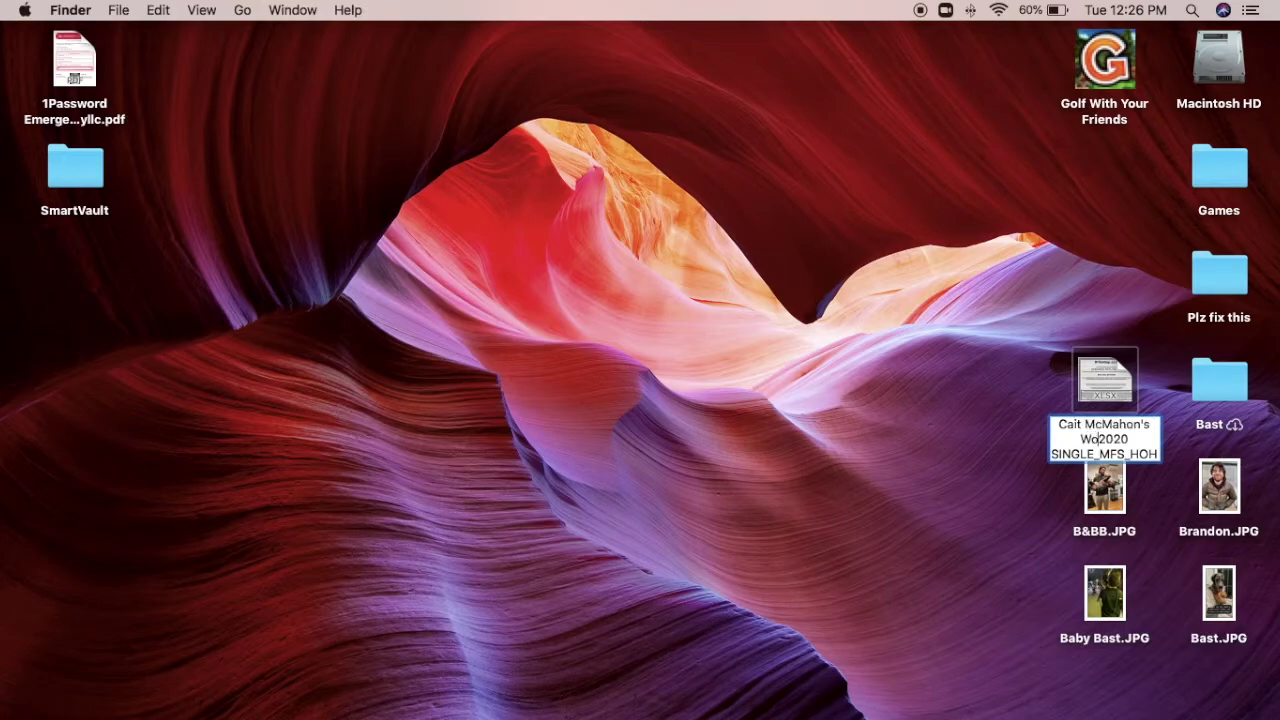
text(ook -)
key(Return)
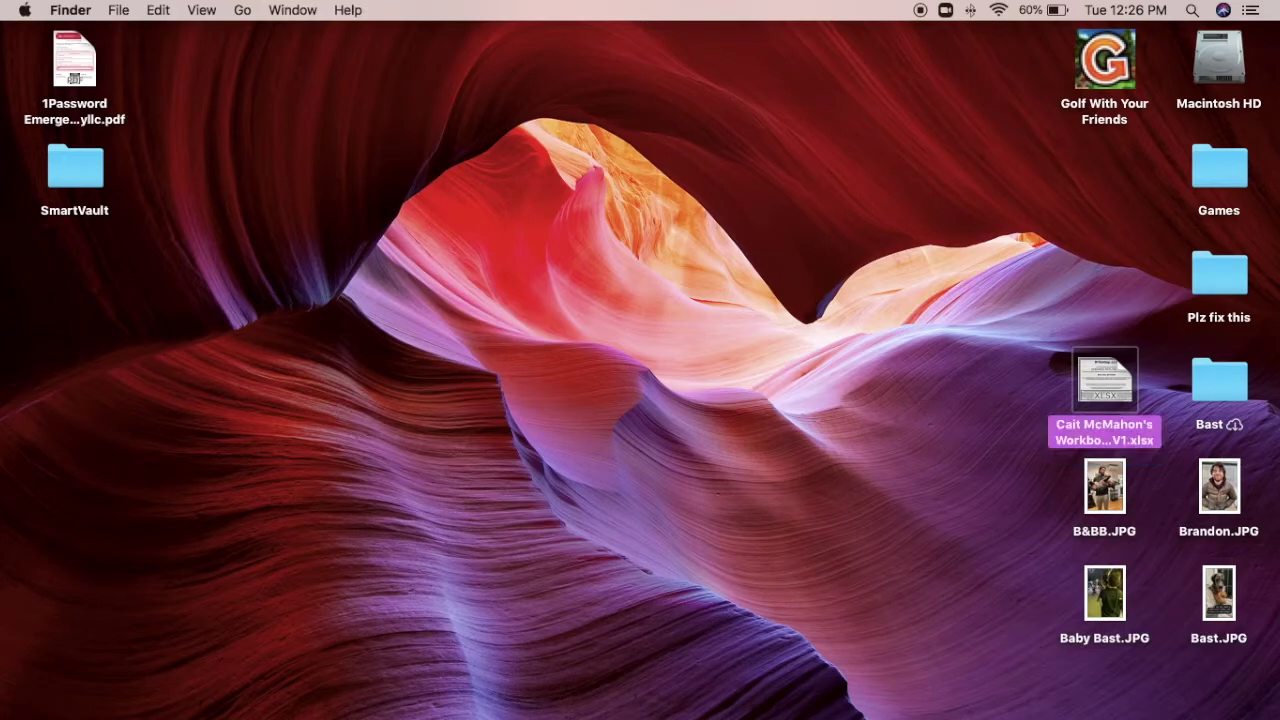
Drag the renamed workbook into the browser's SmartVault upload window.
click(949, 415)
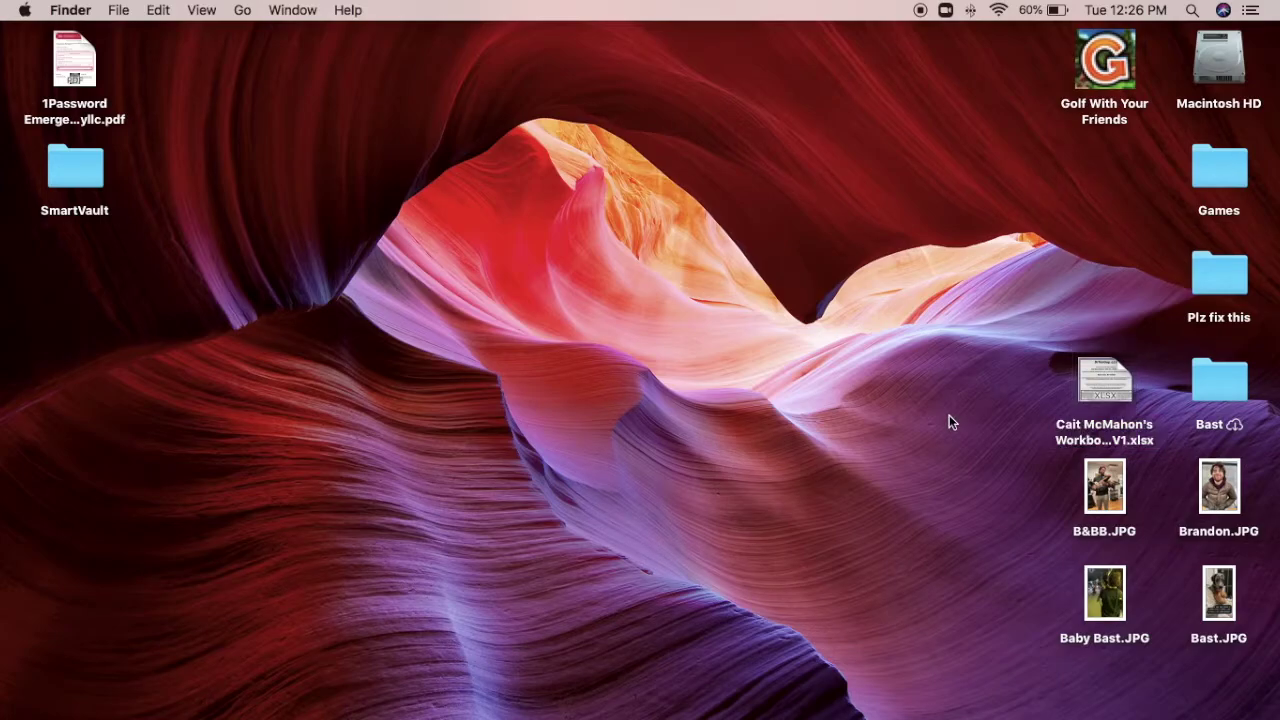
drag(1104, 385, 640, 421)
key(ctrl+Right)
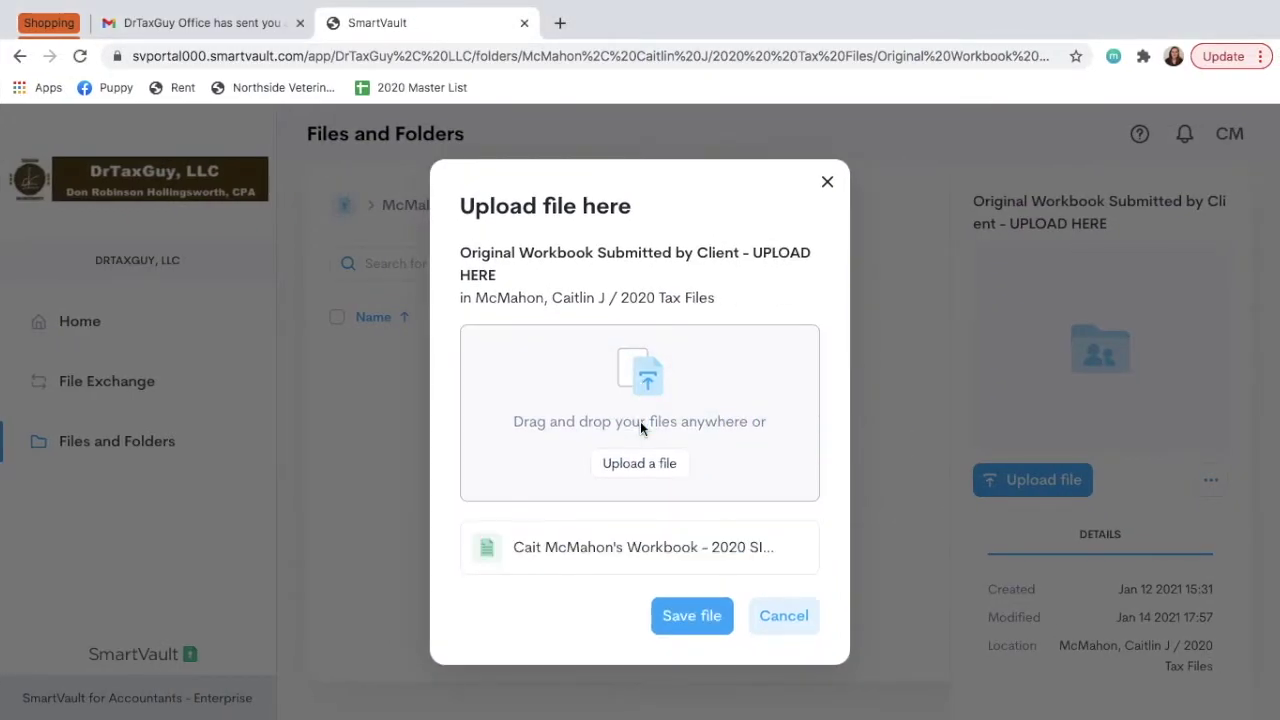
Save the workbook into Original Workbook Submitted by Client, then reopen the upload, pick it again, and cancel.
click(692, 616)
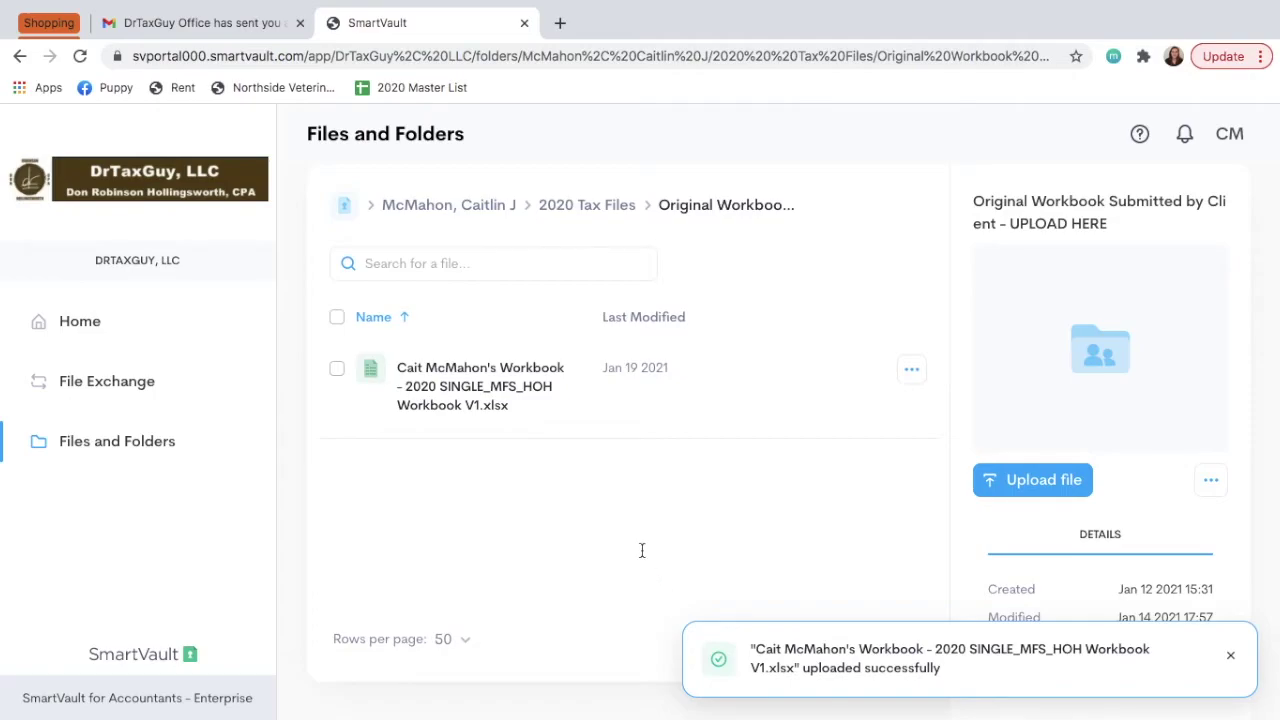
click(1231, 655)
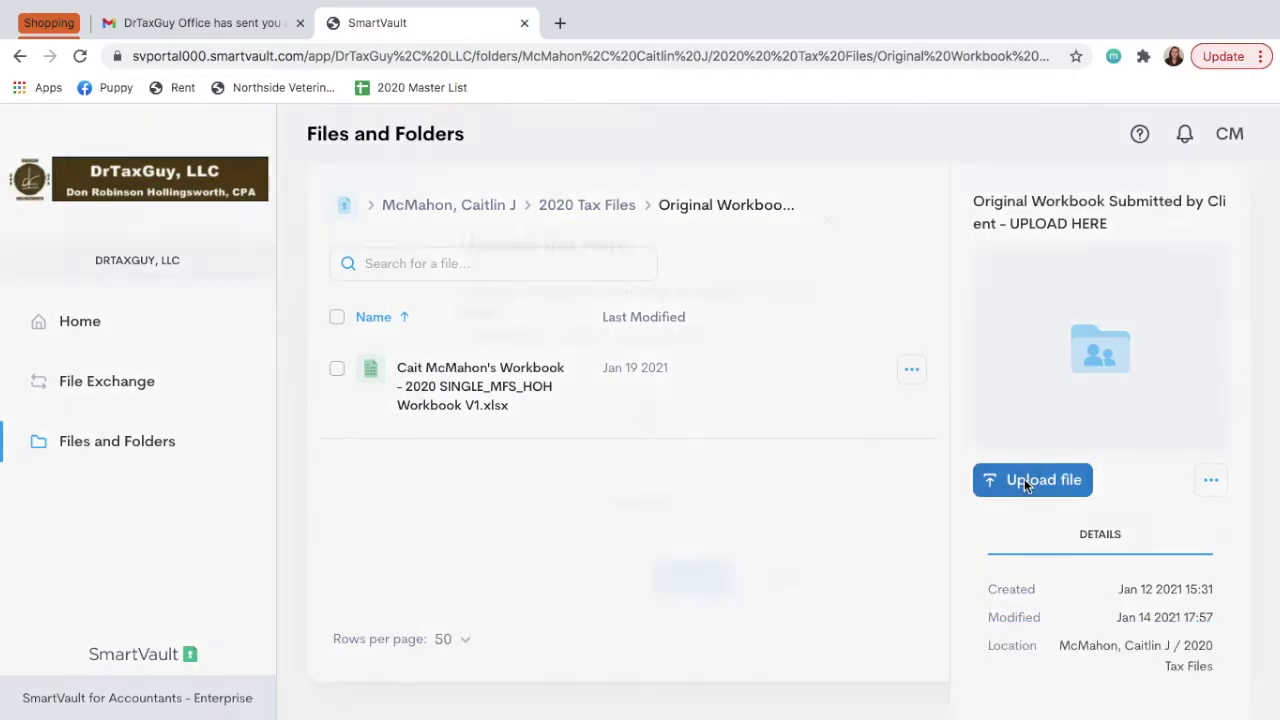
click(1024, 480)
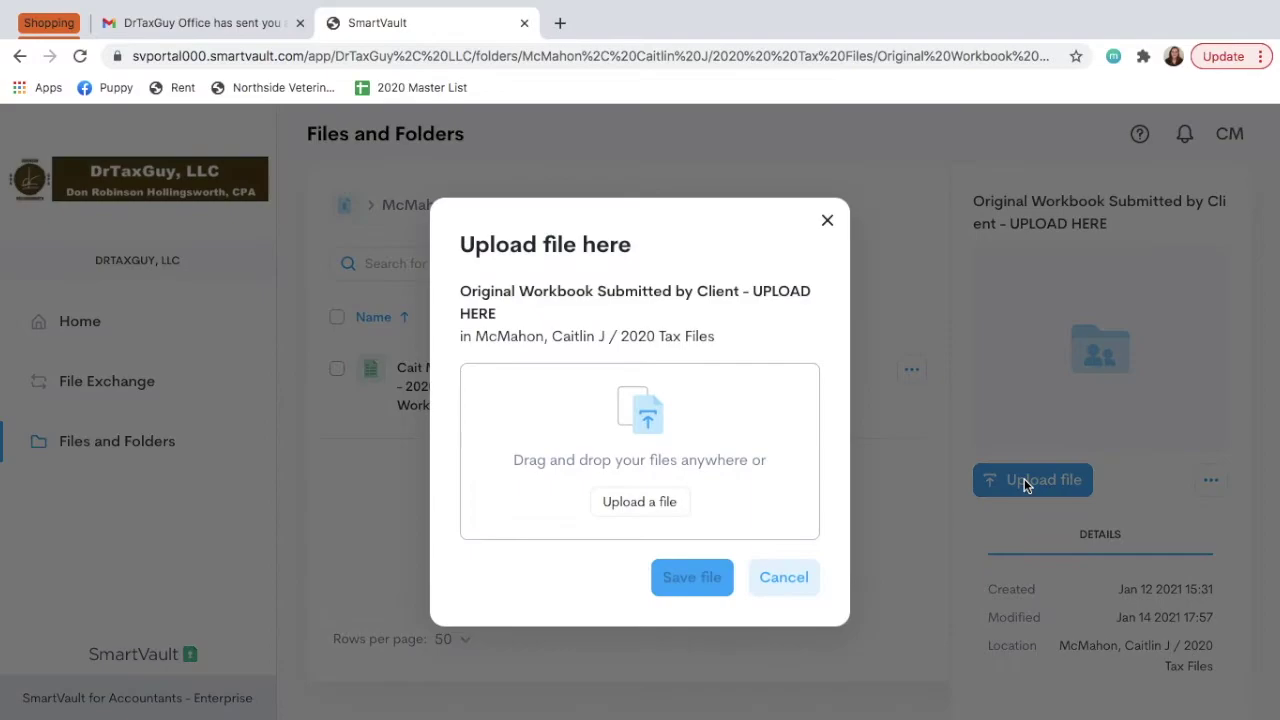
click(640, 513)
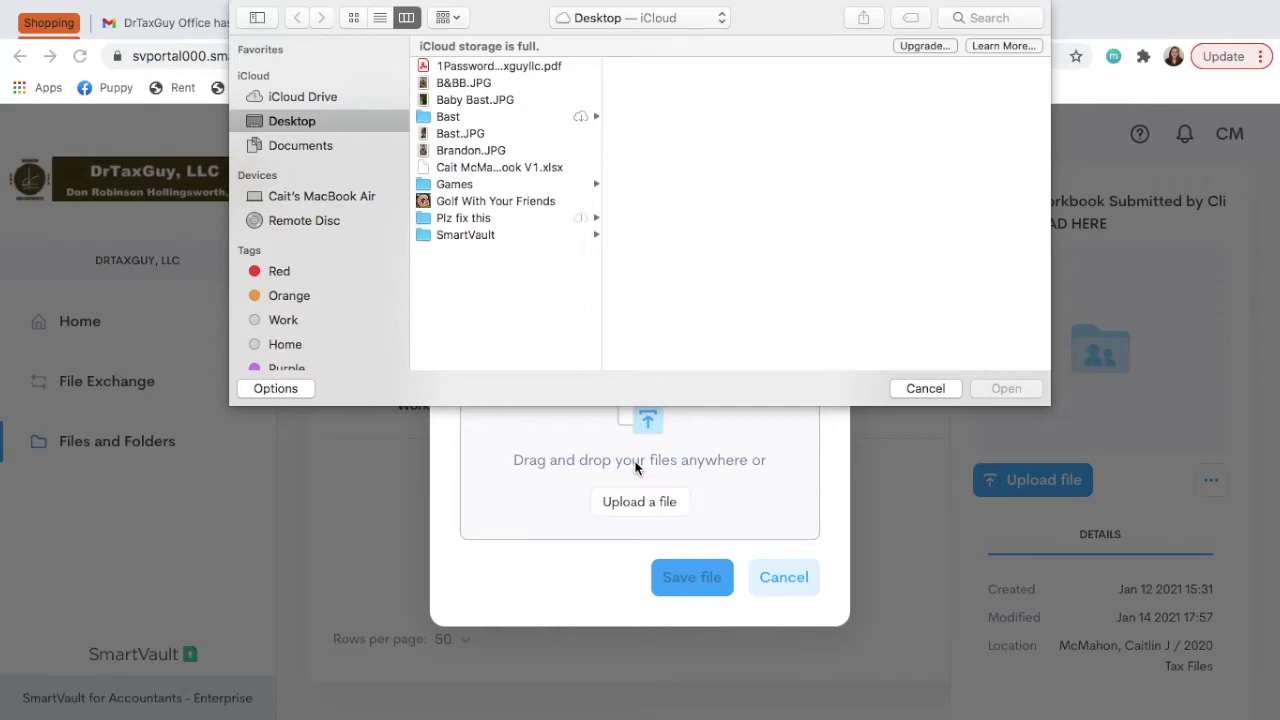
click(545, 169)
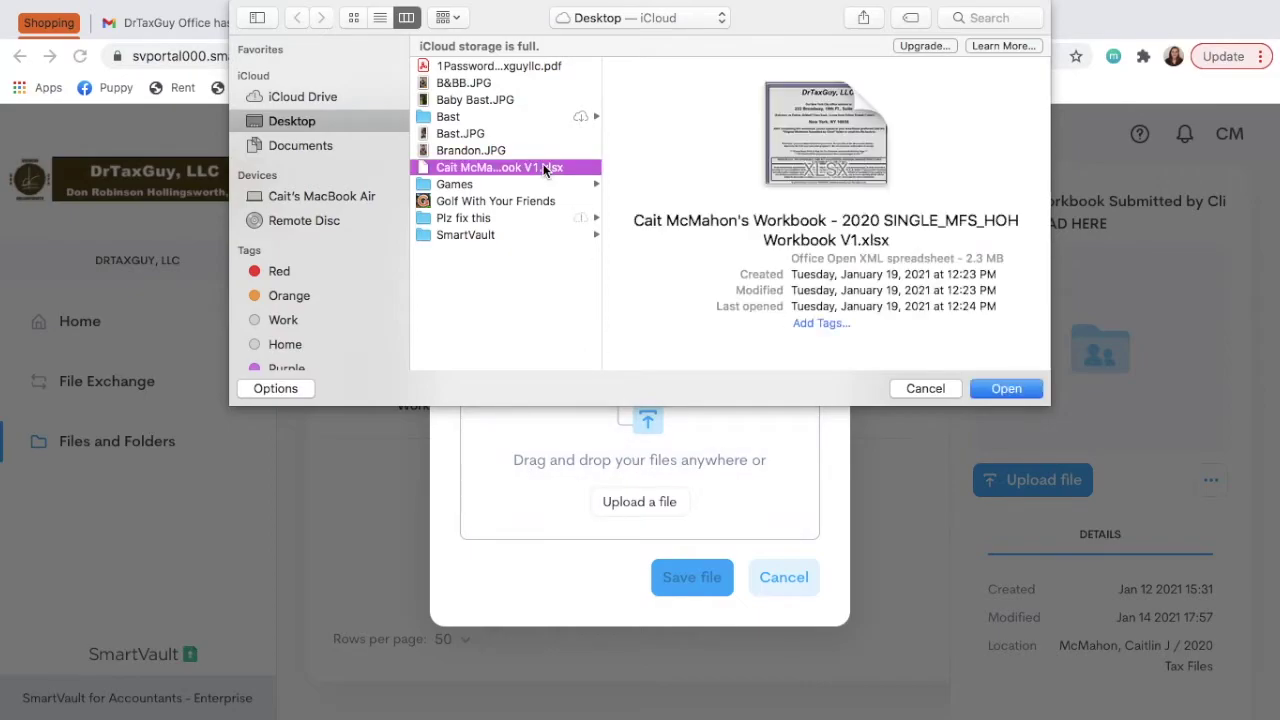
click(1016, 393)
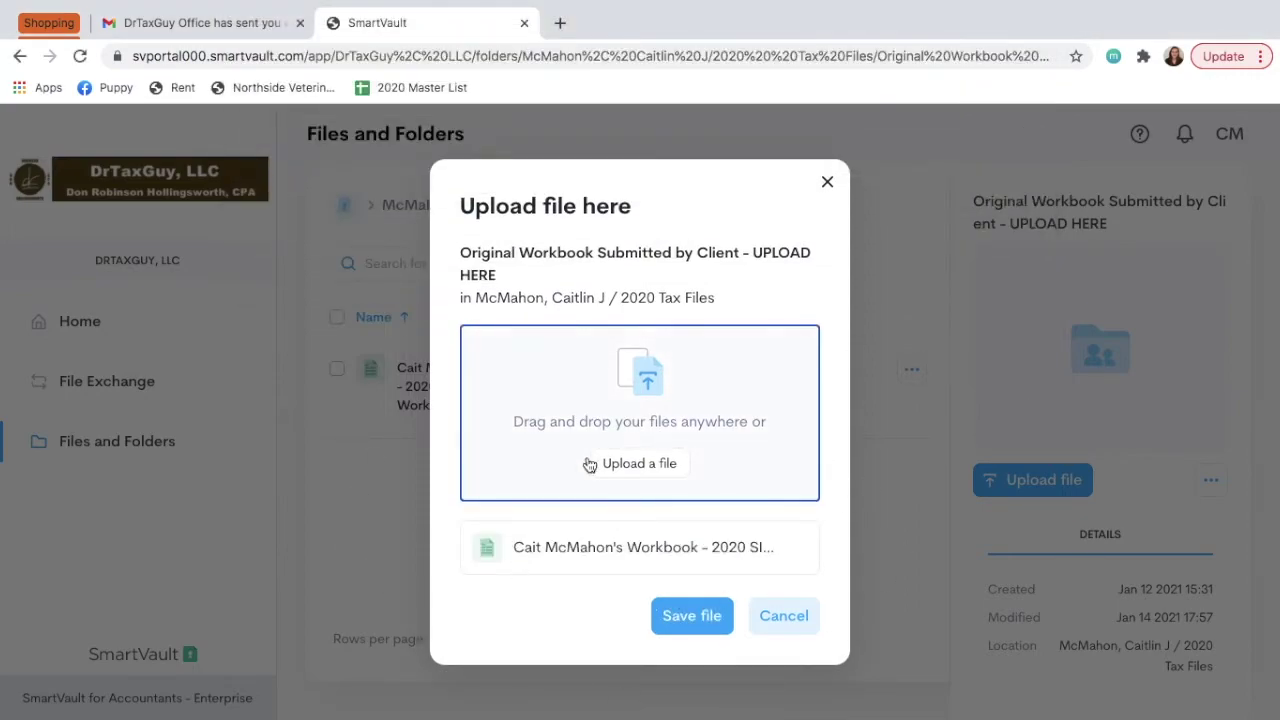
click(783, 618)
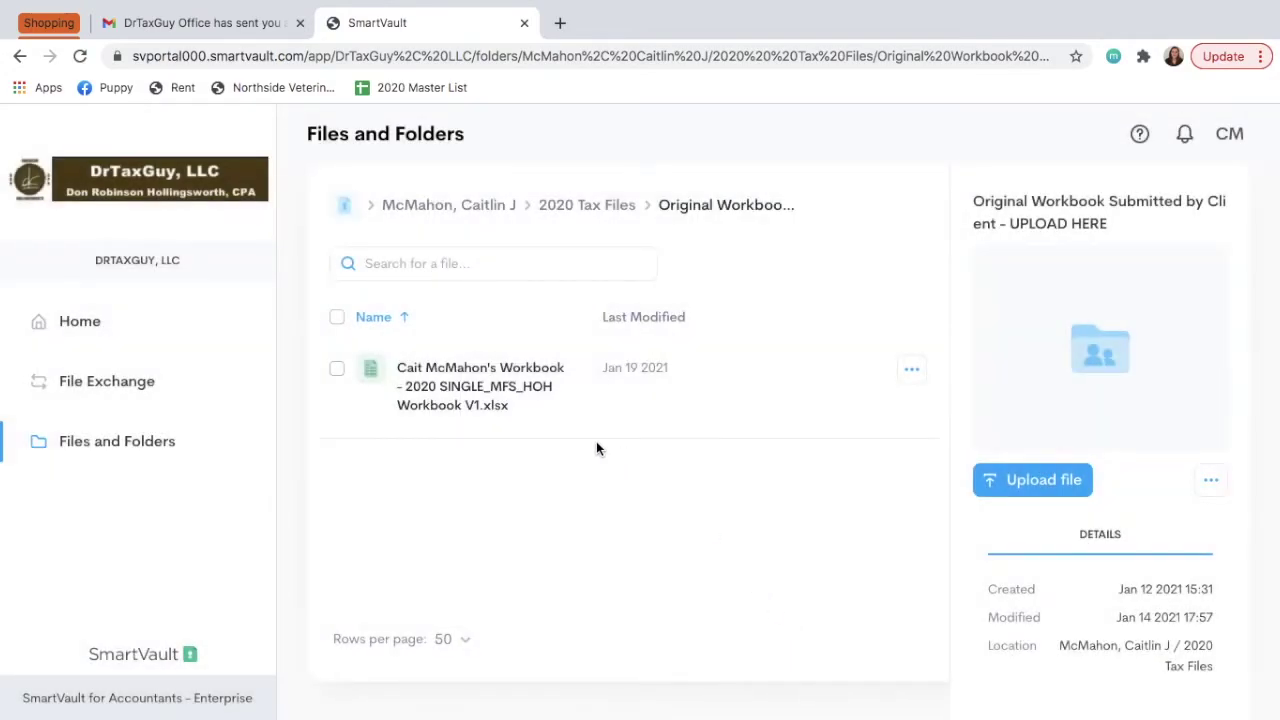
Start an upload into 2020 Tax Files' Source Documents - UPLOAD HERE, then go to the desktop.
click(594, 212)
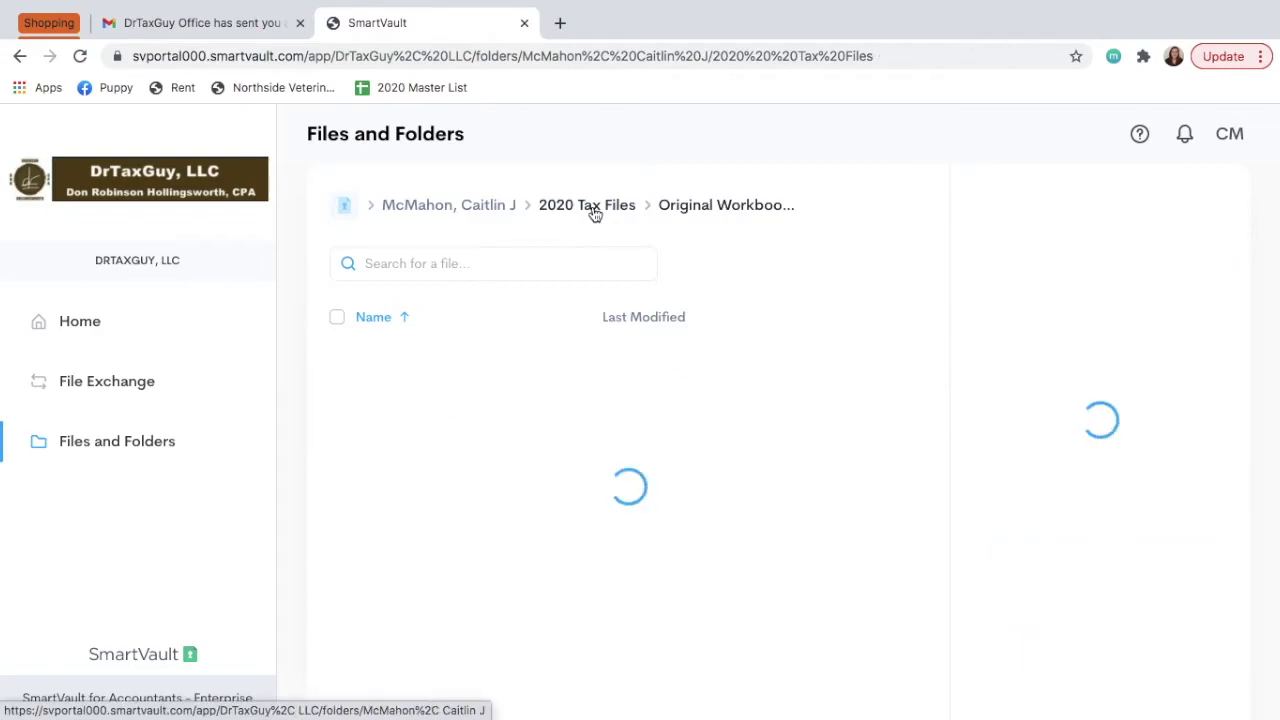
scroll(810, 313, down, 3)
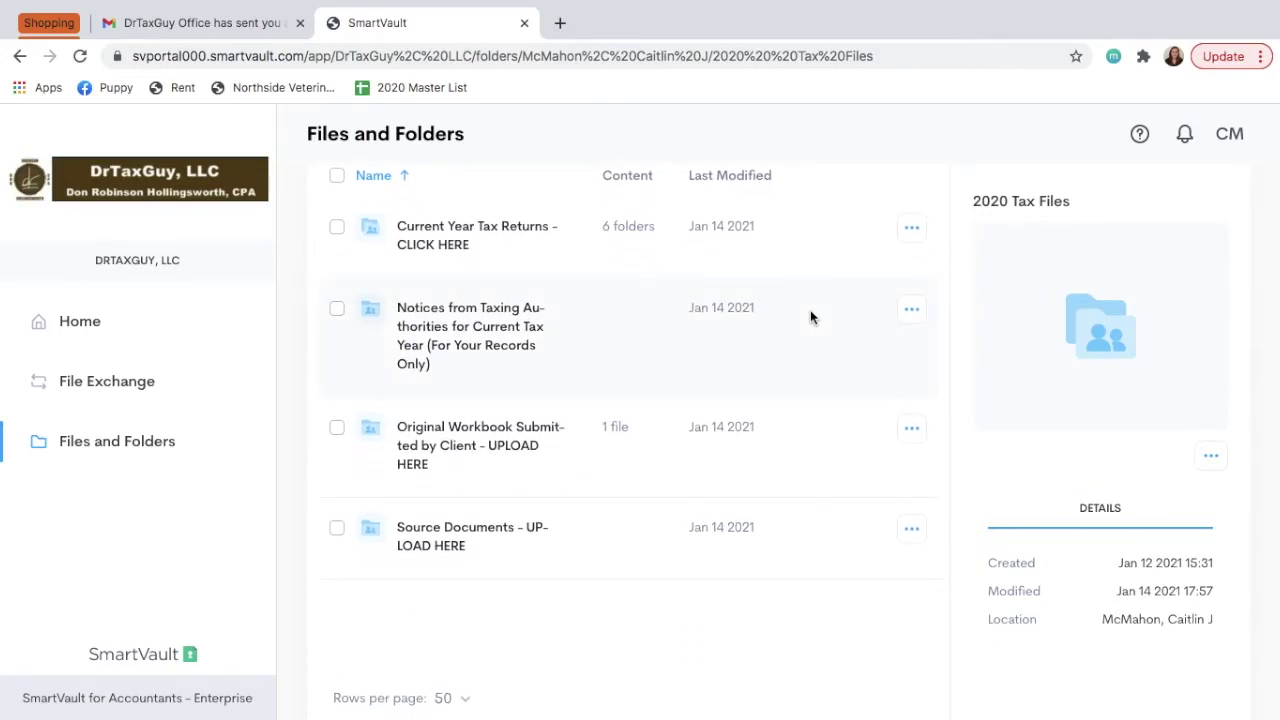
click(435, 545)
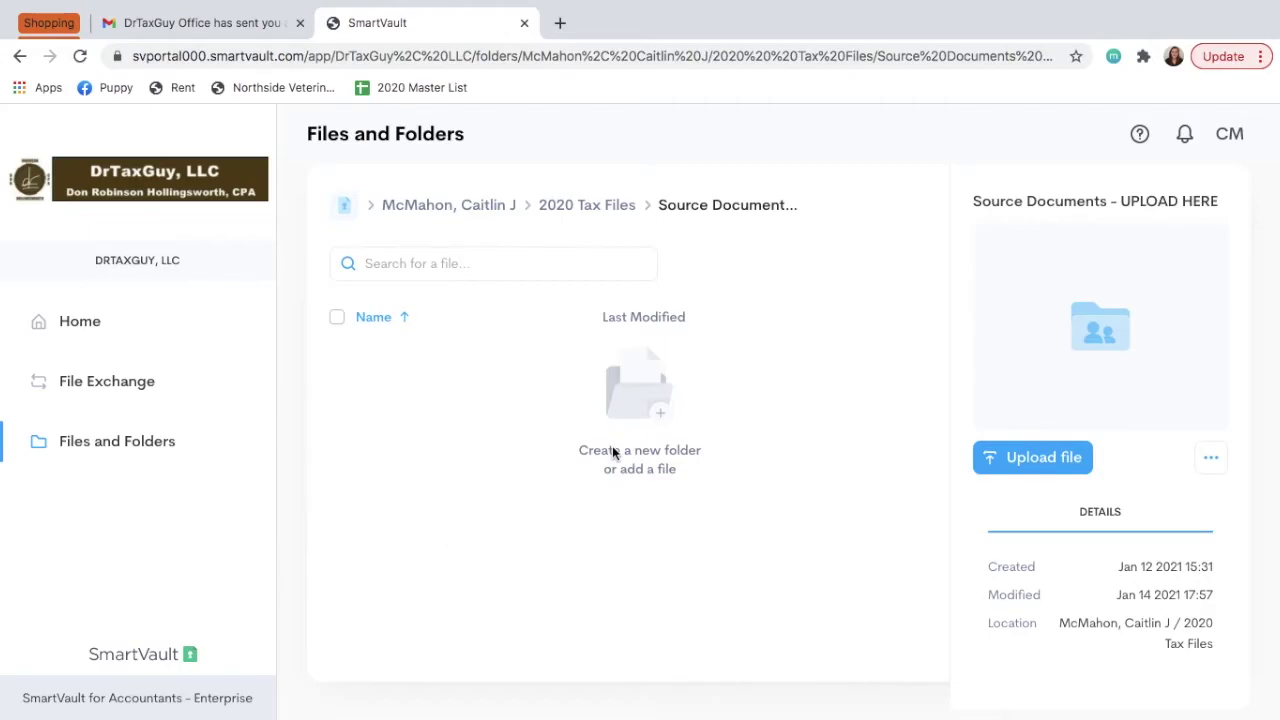
click(1063, 467)
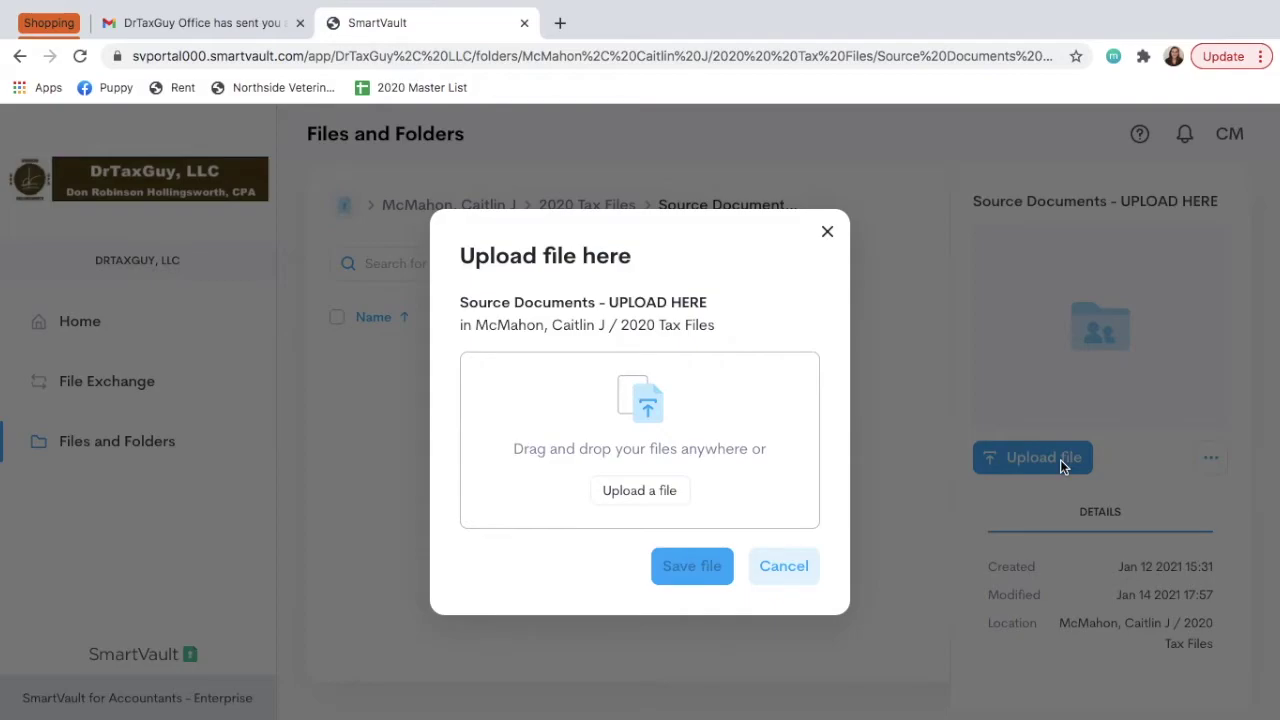
key(ctrl+Left)
click(1010, 491)
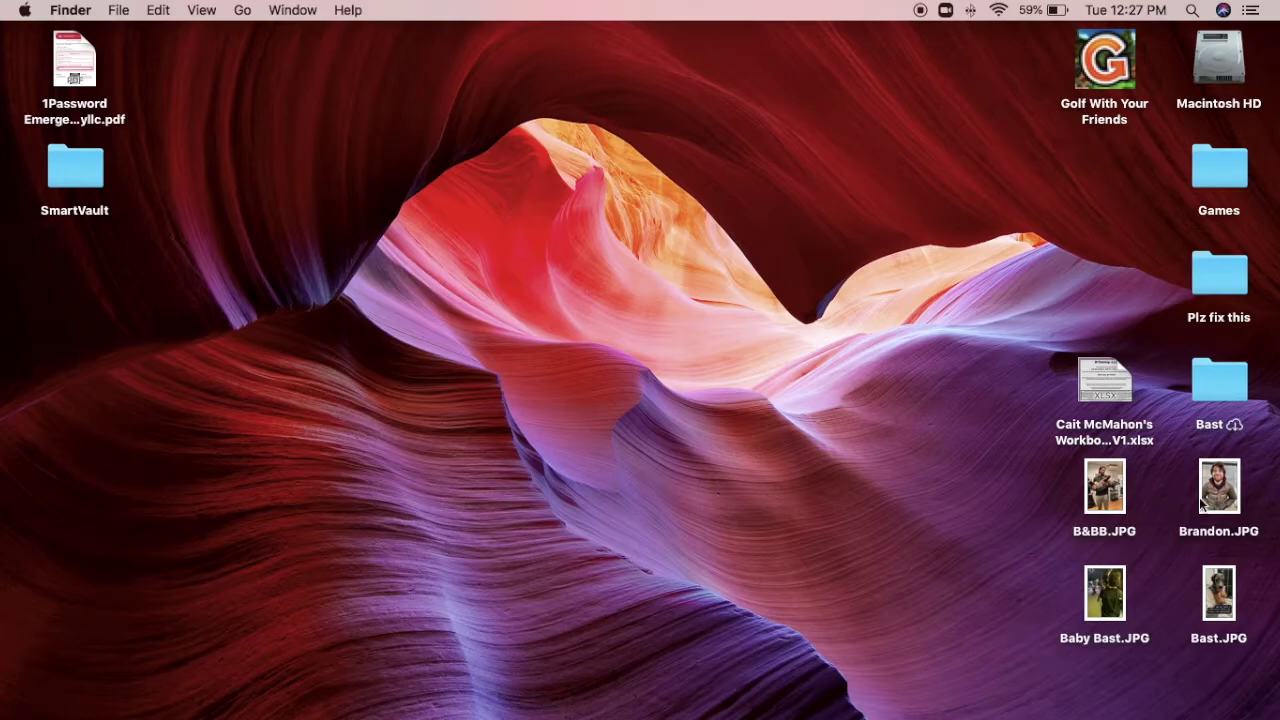
Preview Brandon.JPG, then drag it into the SmartVault Source Documents upload dialog.
double_click(1224, 488)
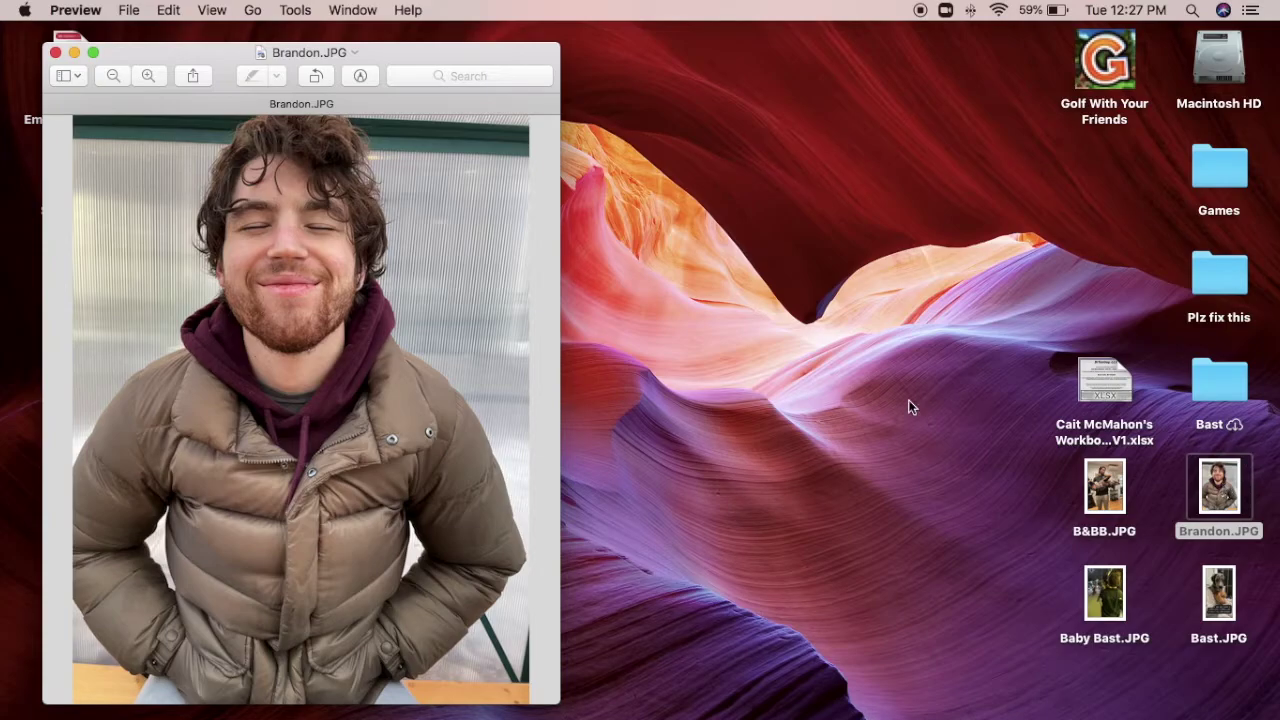
click(56, 54)
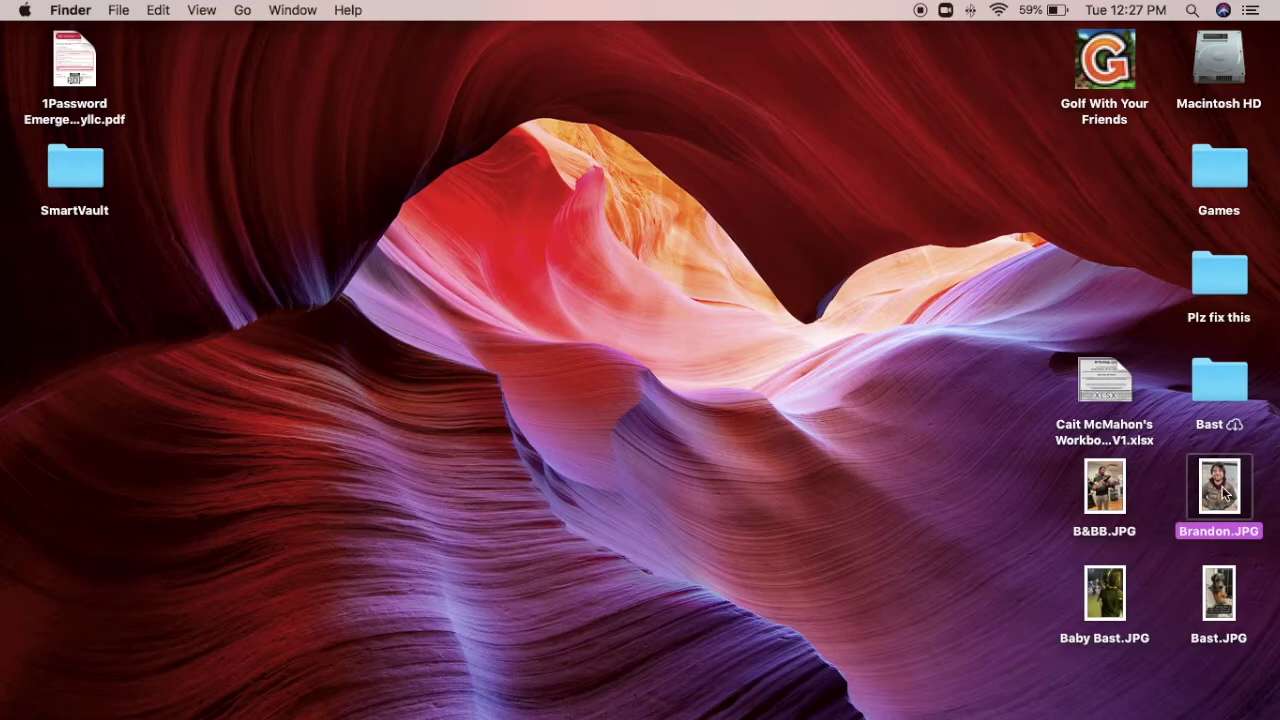
key(ctrl+Right)
drag(1224, 484, 574, 433)
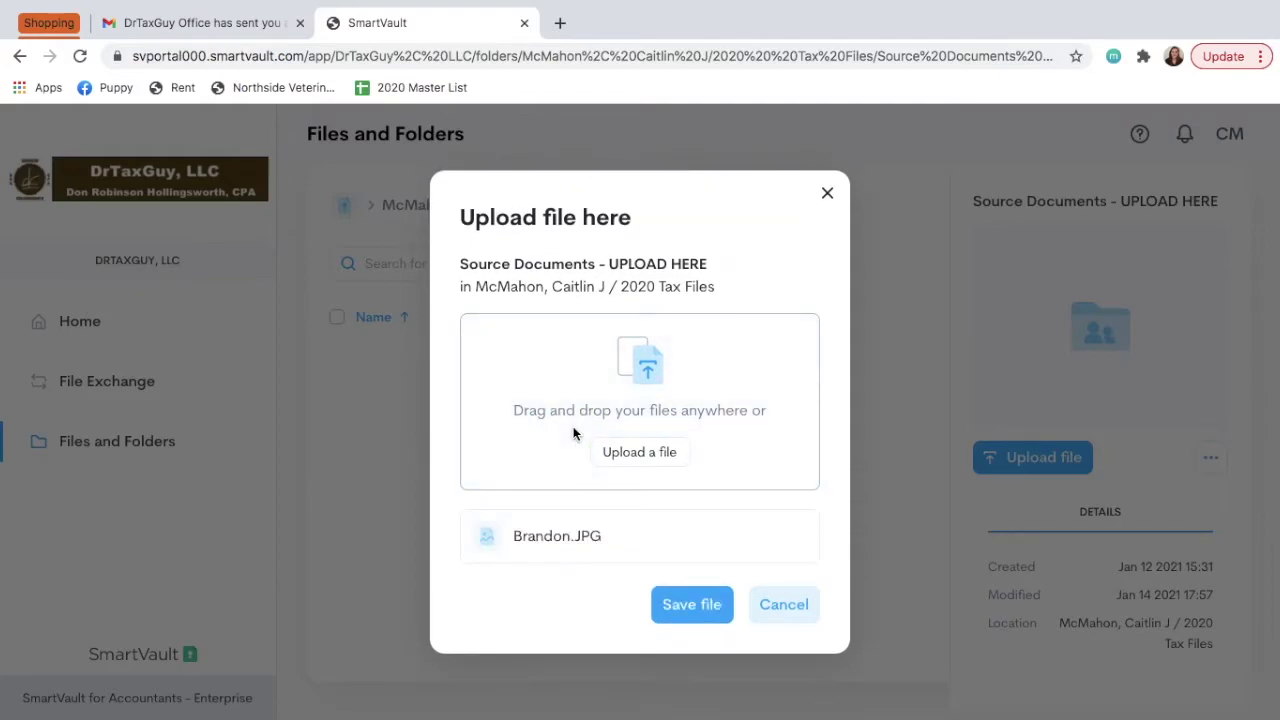
Save the Brandon.JPG upload, then open Baby Bast.JPG in Preview from the desktop.
click(691, 605)
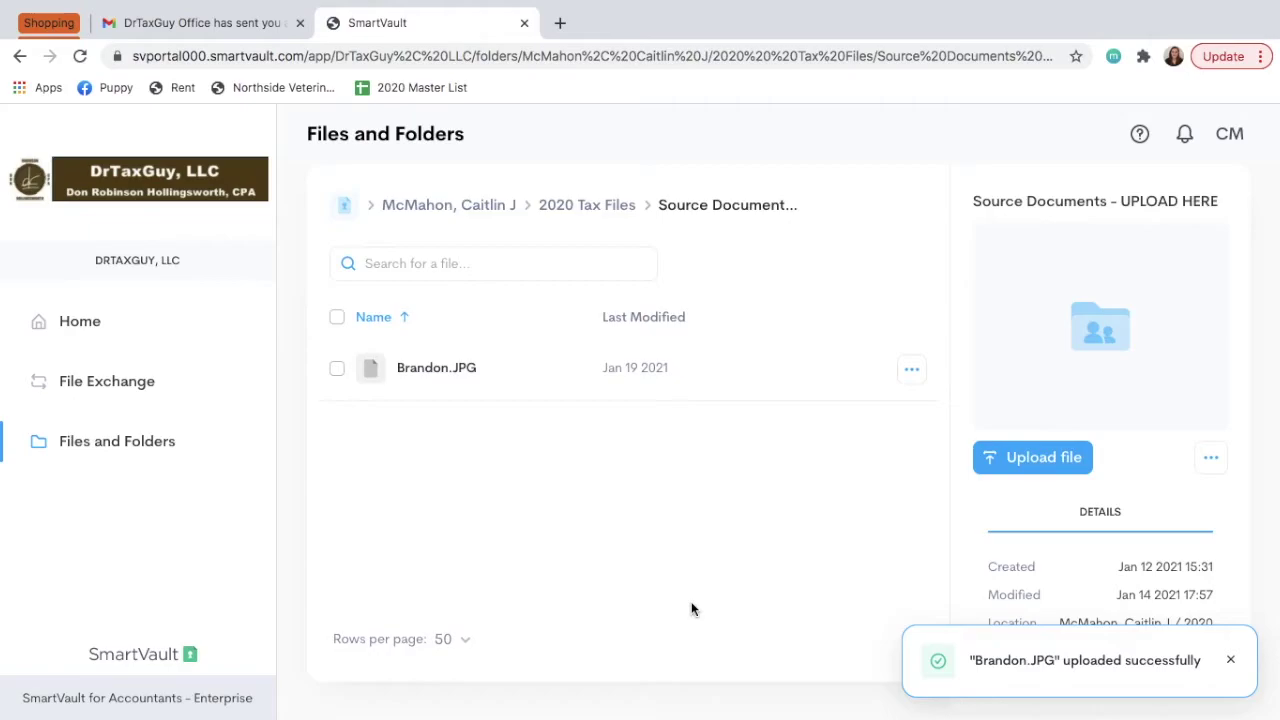
key(ctrl+Left)
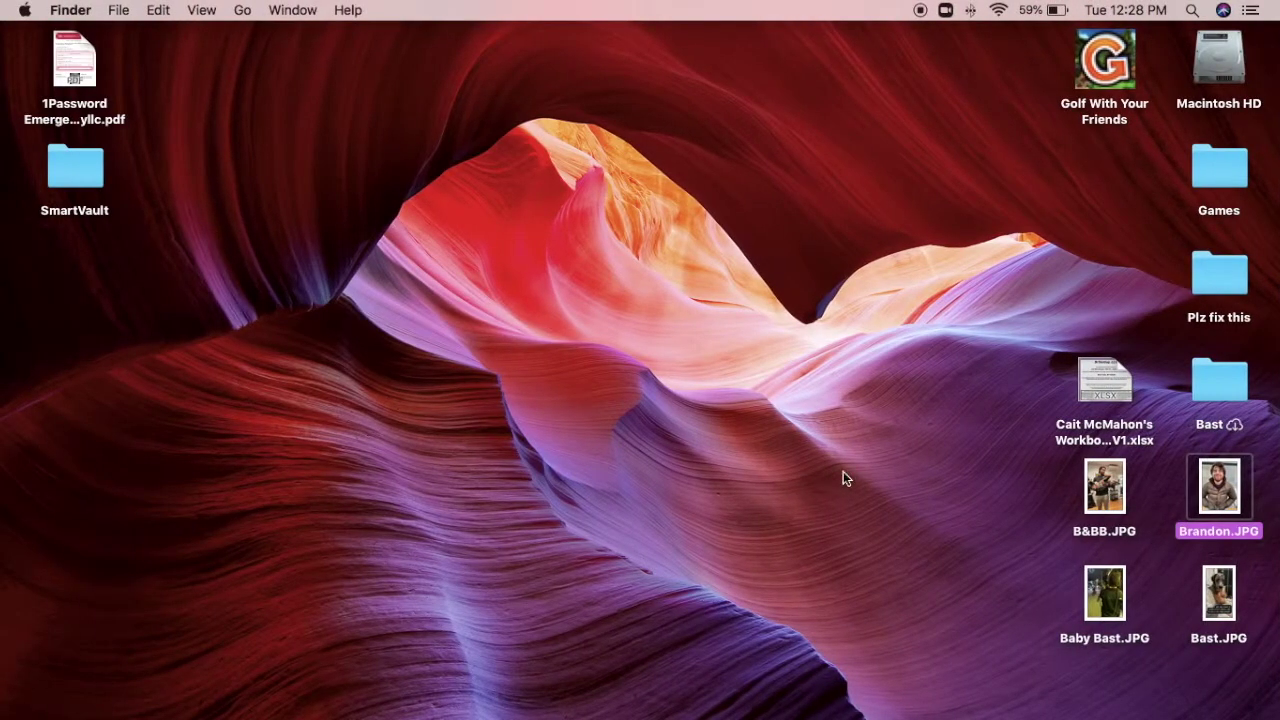
click(875, 551)
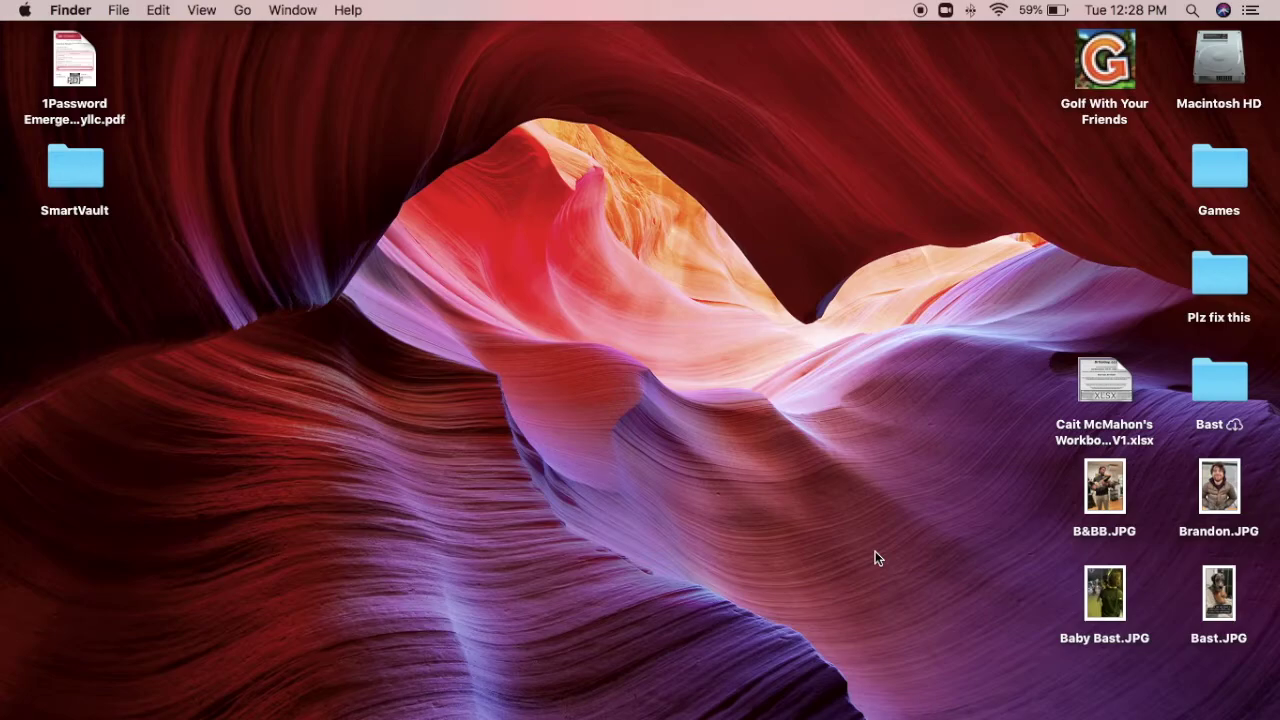
double_click(1104, 600)
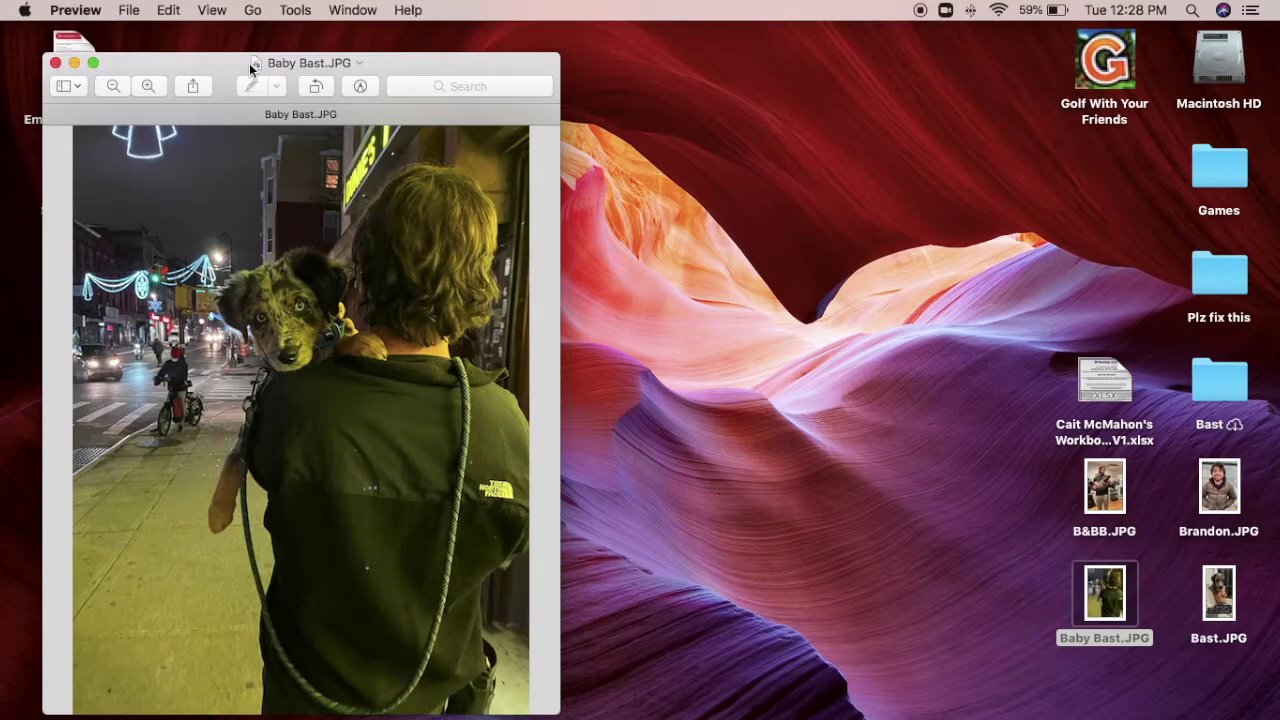
Close the Baby Bast.JPG preview and return to SmartVault.
click(55, 62)
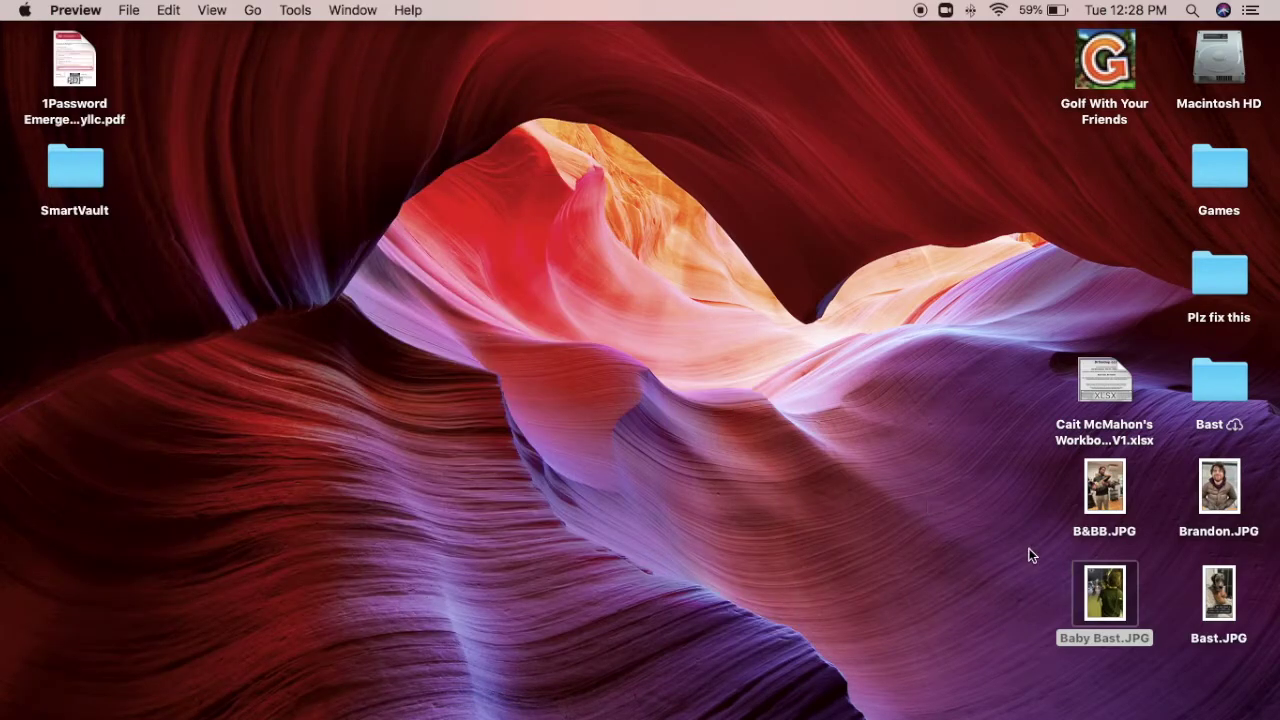
key(ctrl+Right)
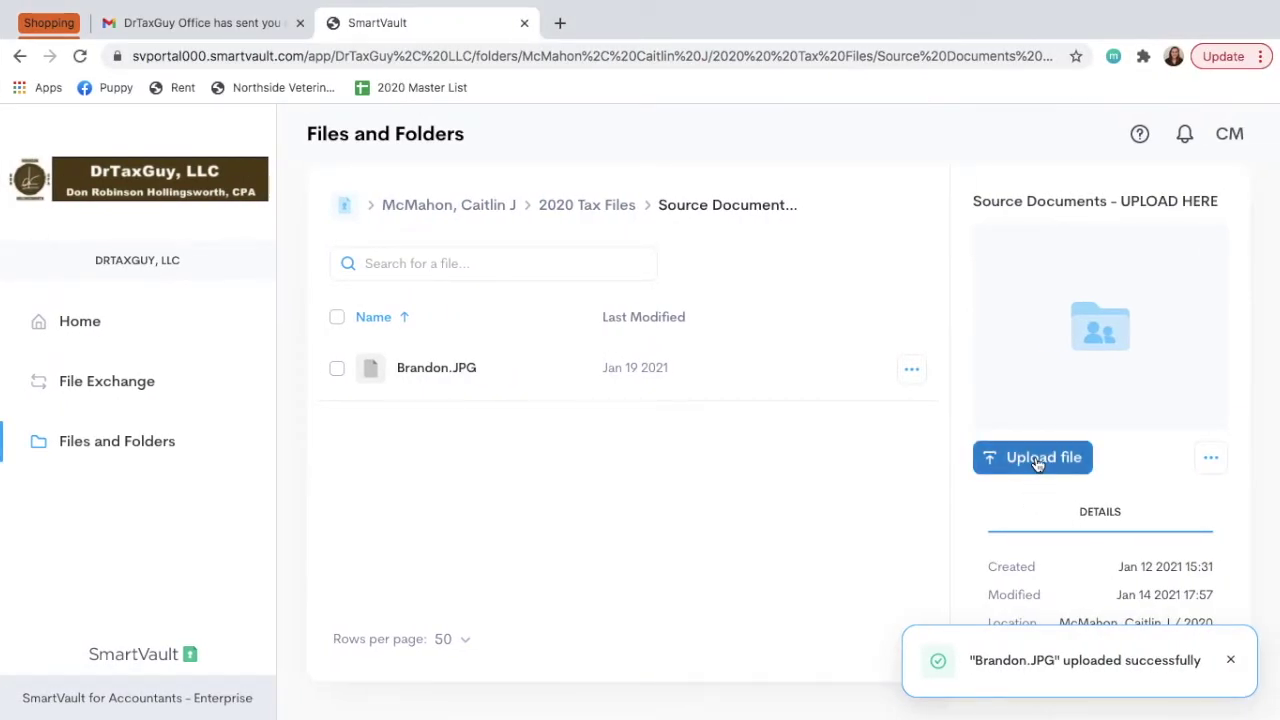
Drag Baby Bast.JPG from the desktop into a new upload and save it to Source Documents.
click(1038, 462)
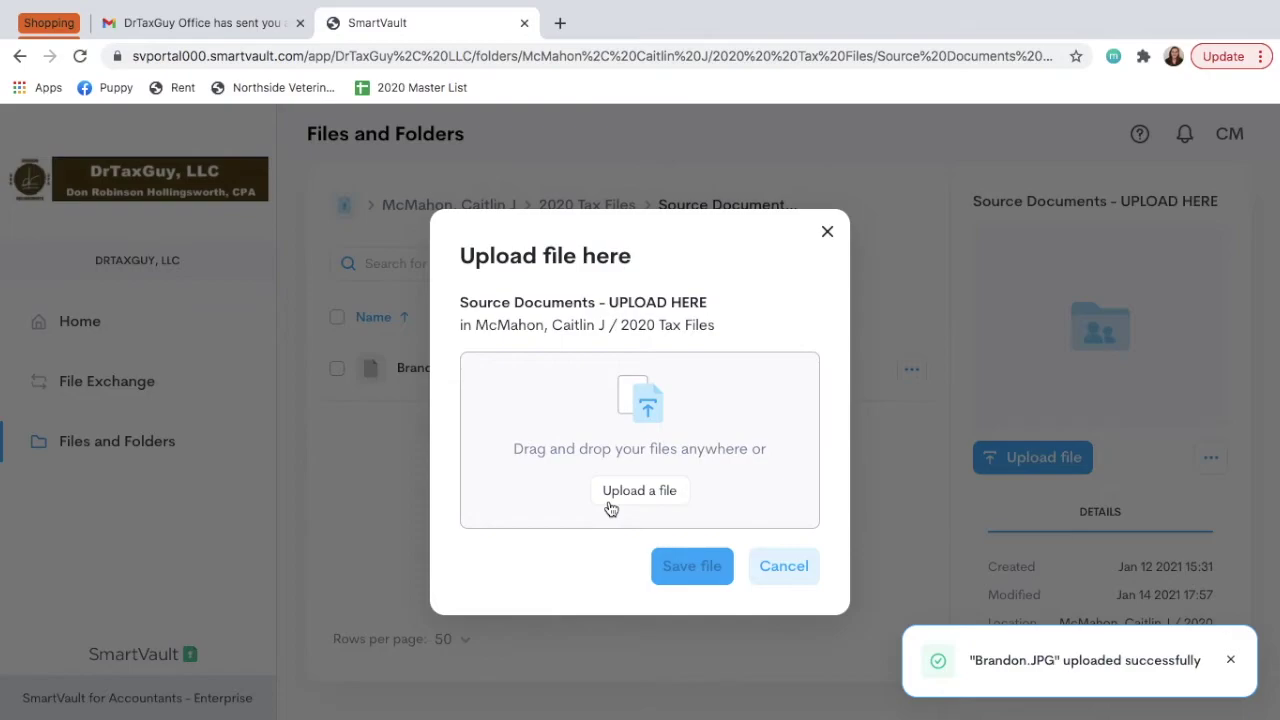
key(ctrl+Left)
drag(1096, 590, 639, 415)
key(ctrl+Right)
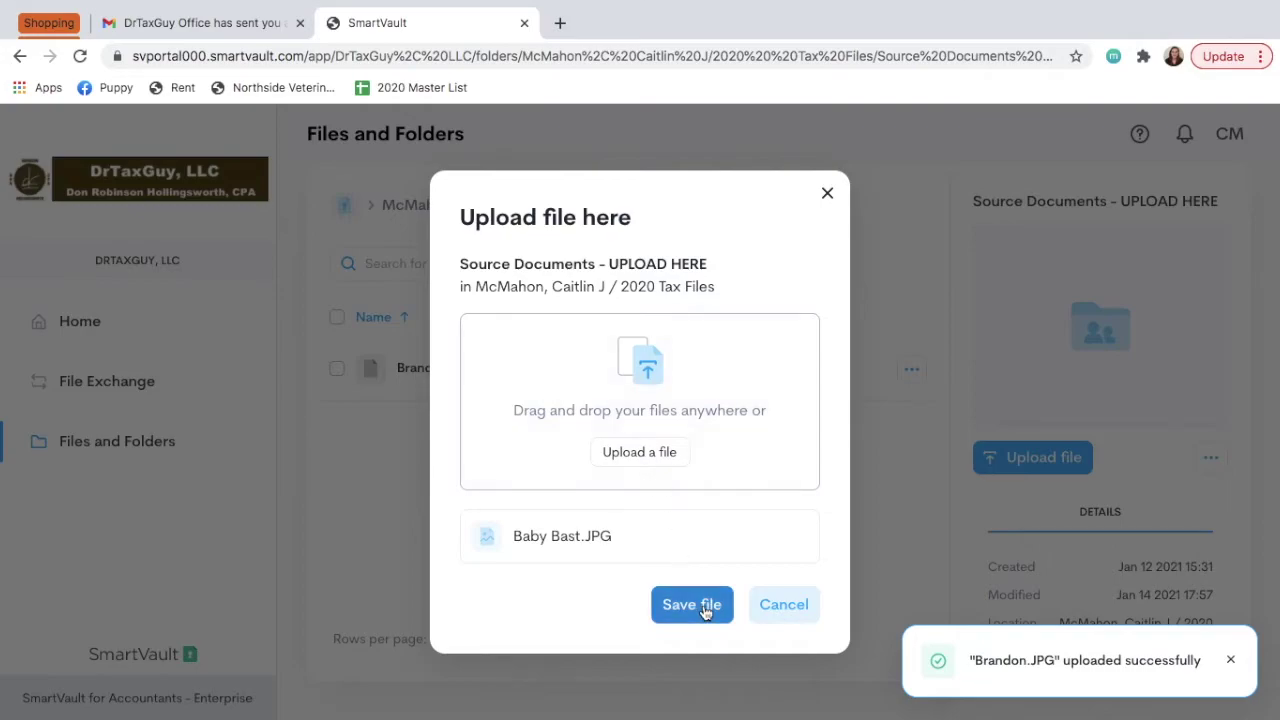
click(696, 606)
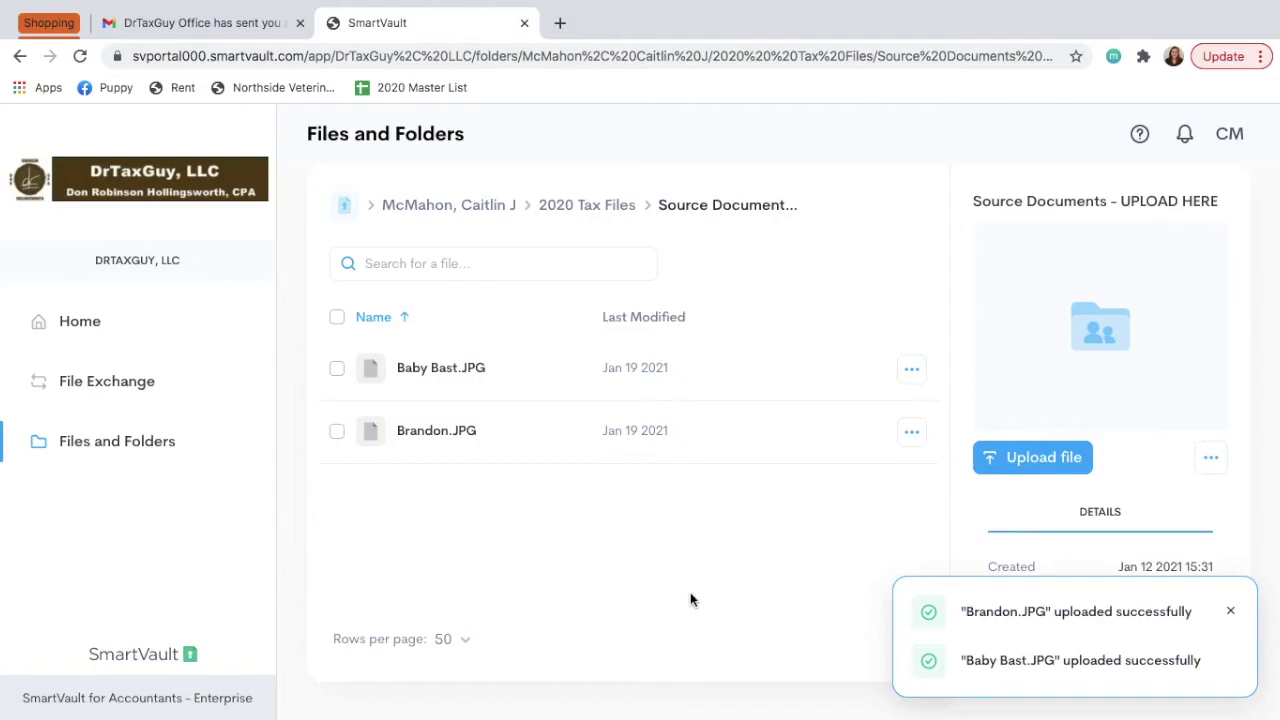
Go from Files and Folders through BAST RULES THE WORLD, INC and 2020 Tax Files to Source Documents - UPLOAD HERE.
click(103, 449)
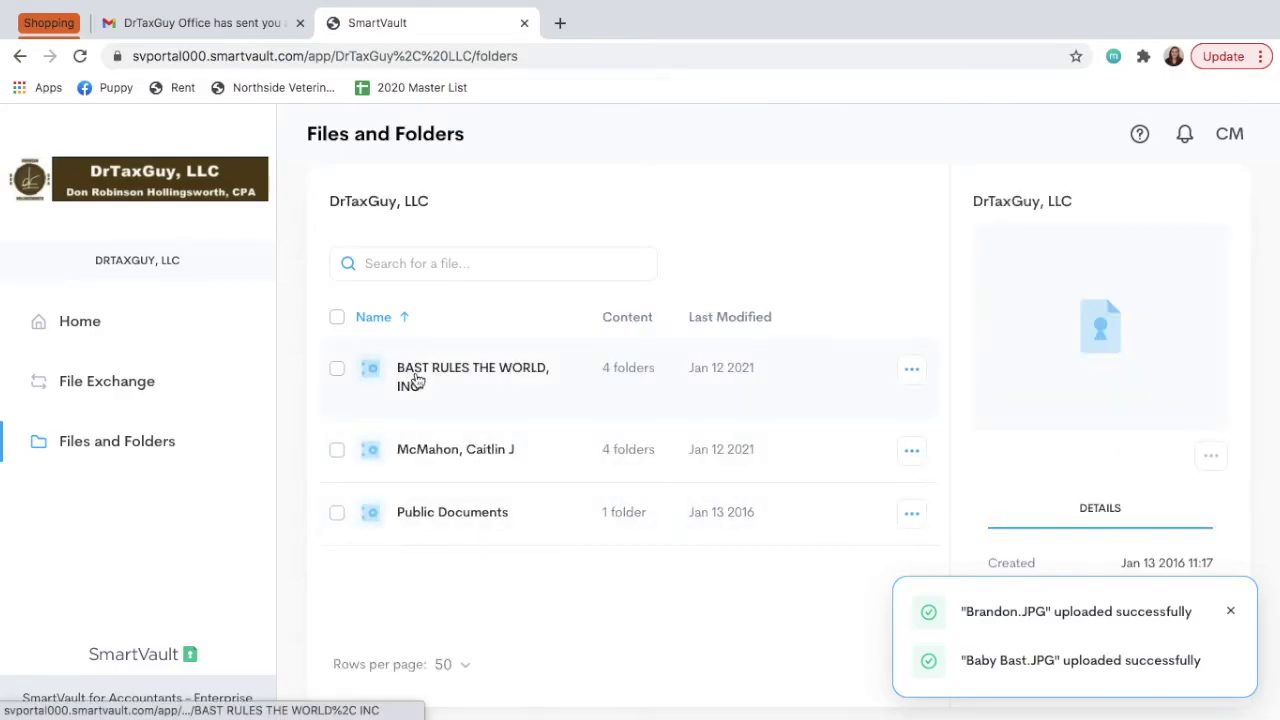
click(468, 379)
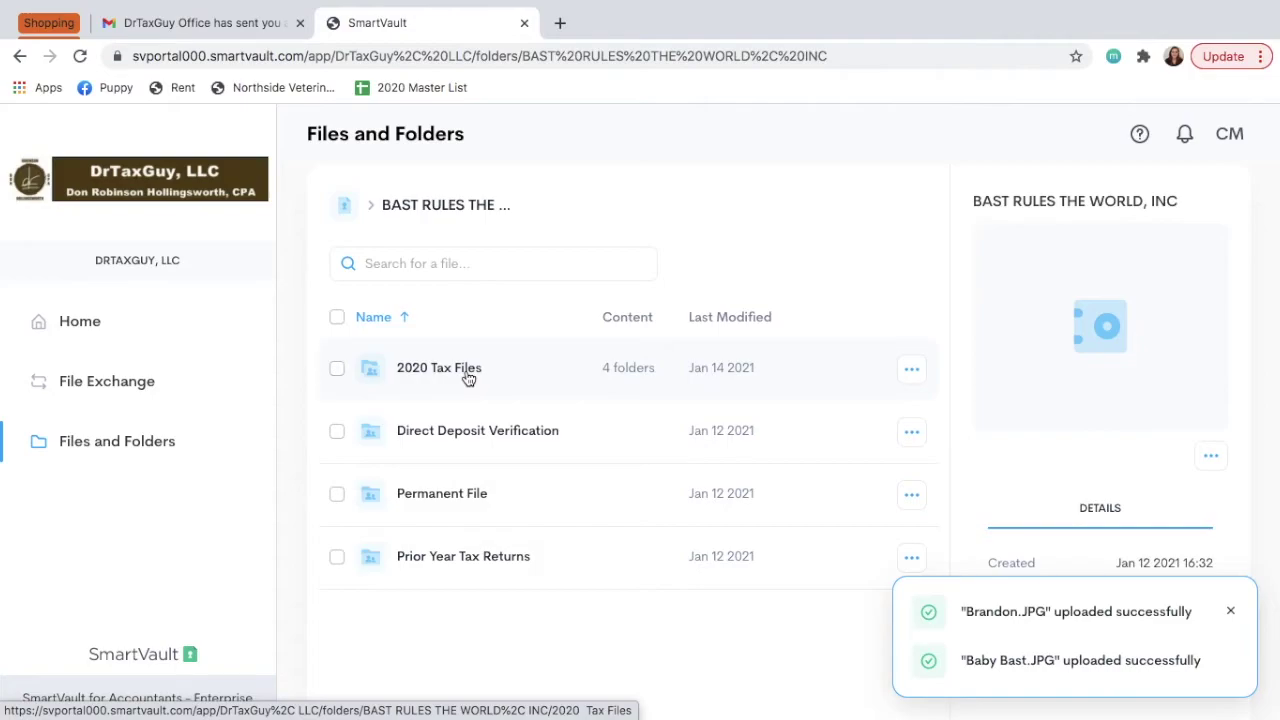
click(525, 377)
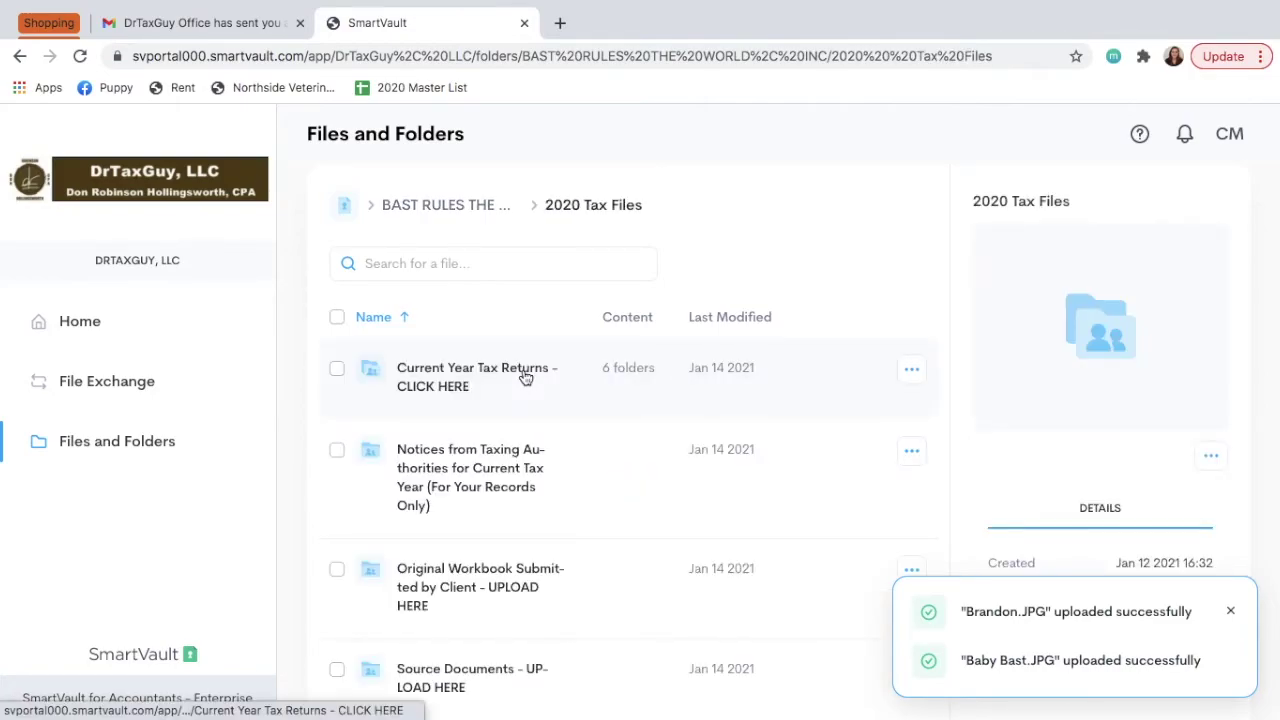
scroll(534, 517, down, 3)
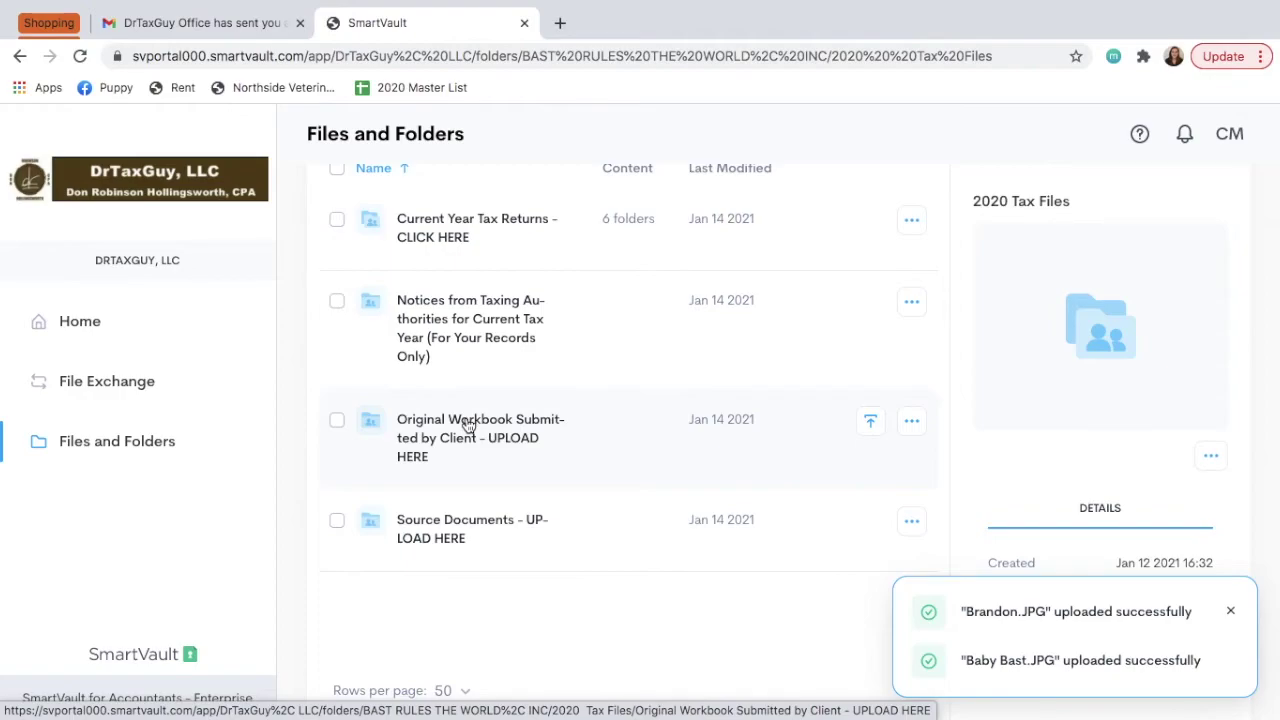
click(494, 551)
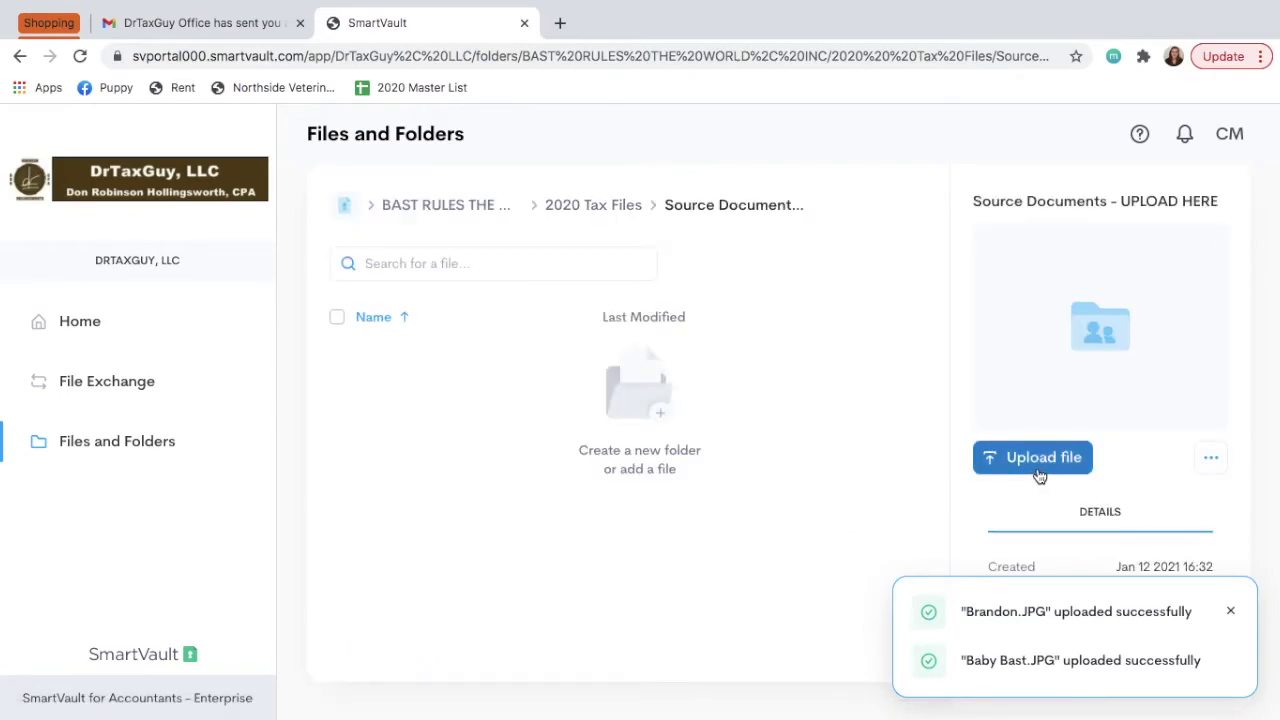
Move the Bast.JPG desktop icon beside B&BB.JPG.
key(ctrl+Left)
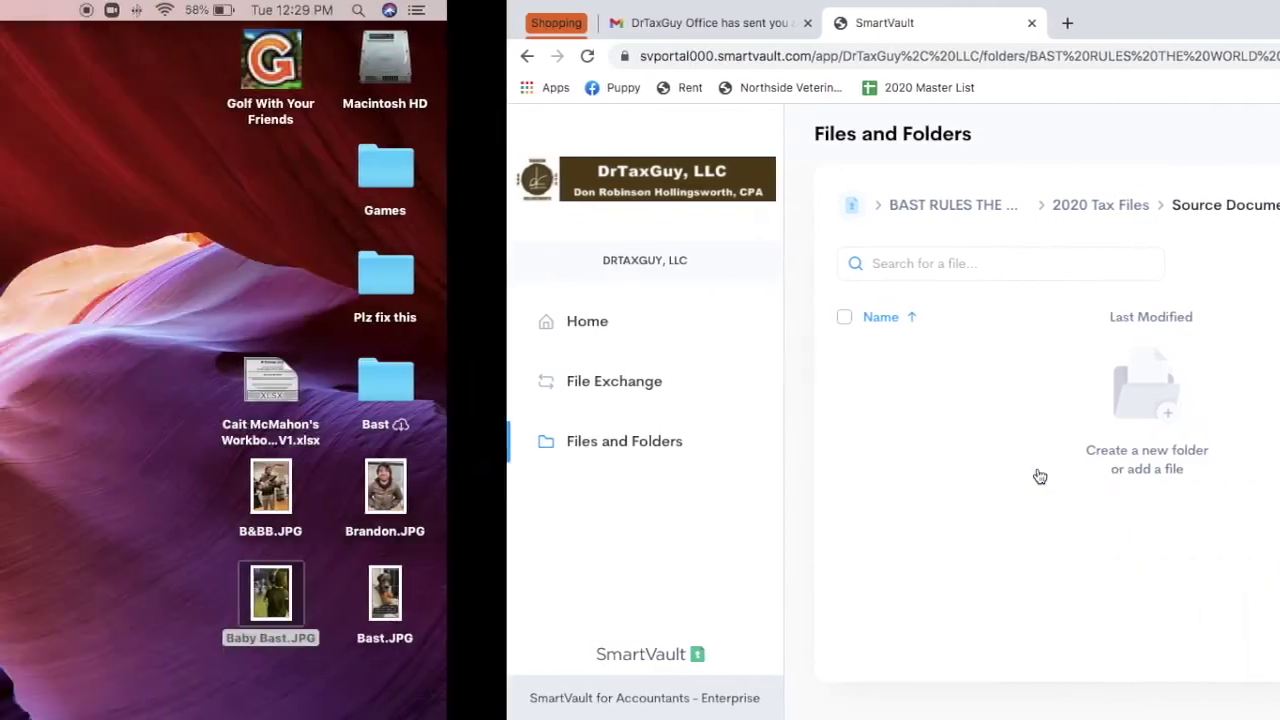
click(975, 515)
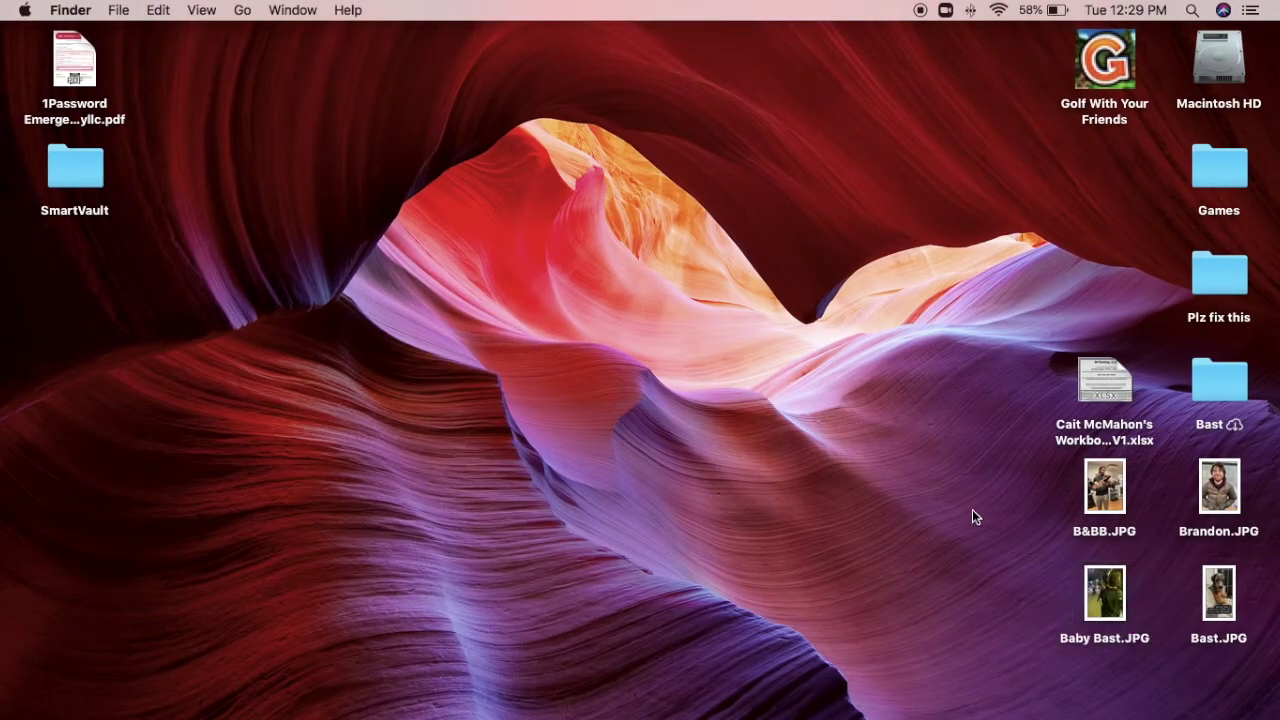
drag(1224, 600, 1002, 483)
click(1004, 594)
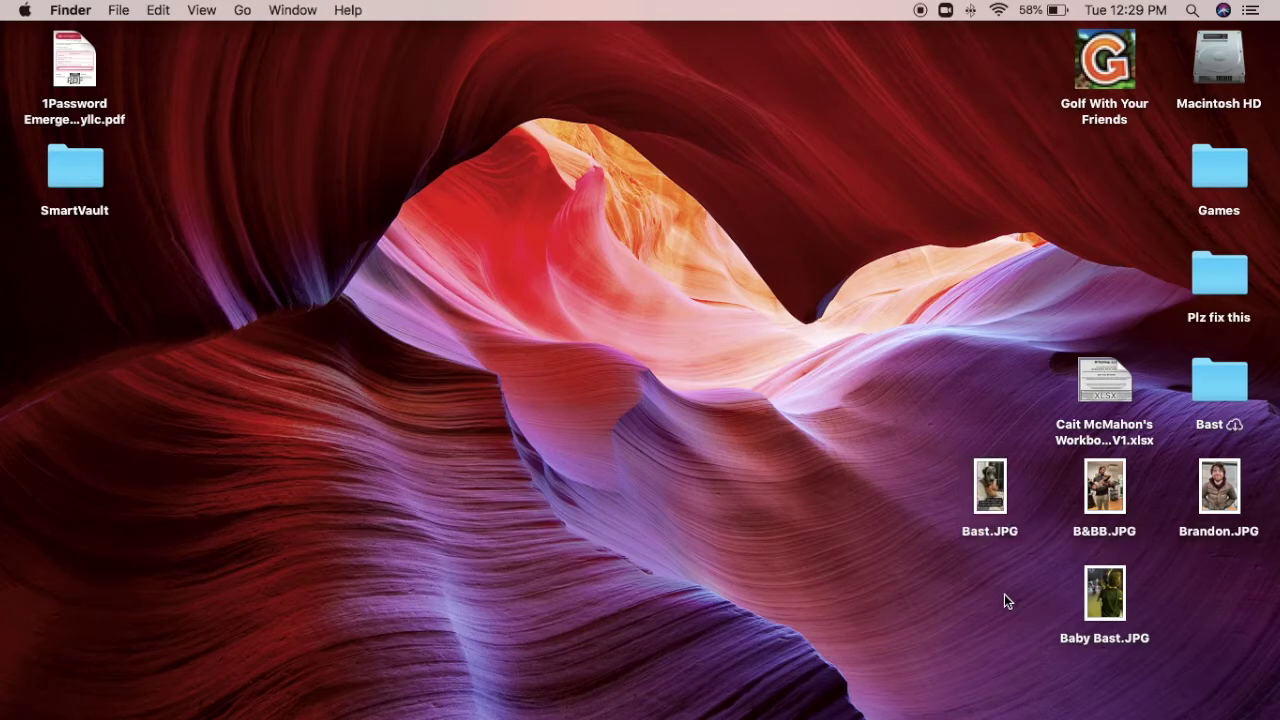
Preview the Bast.JPG photo, close it, and return to SmartVault.
click(995, 482)
double_click(995, 482)
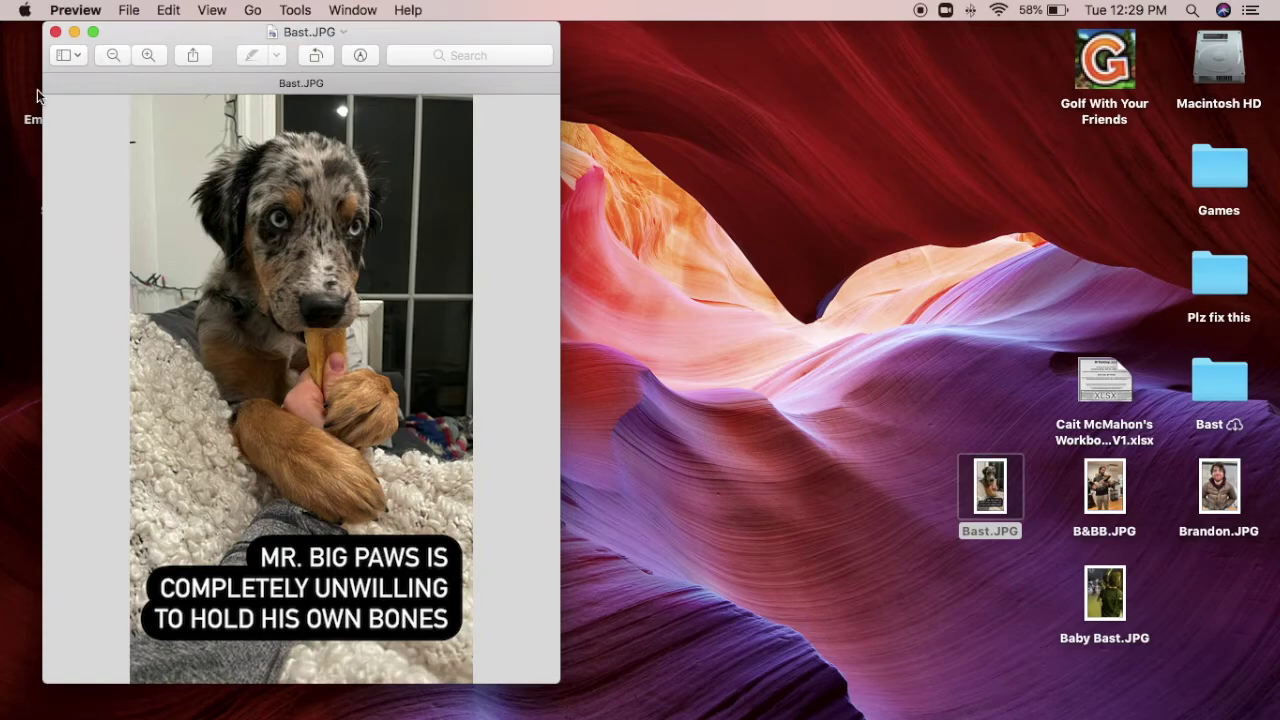
click(56, 33)
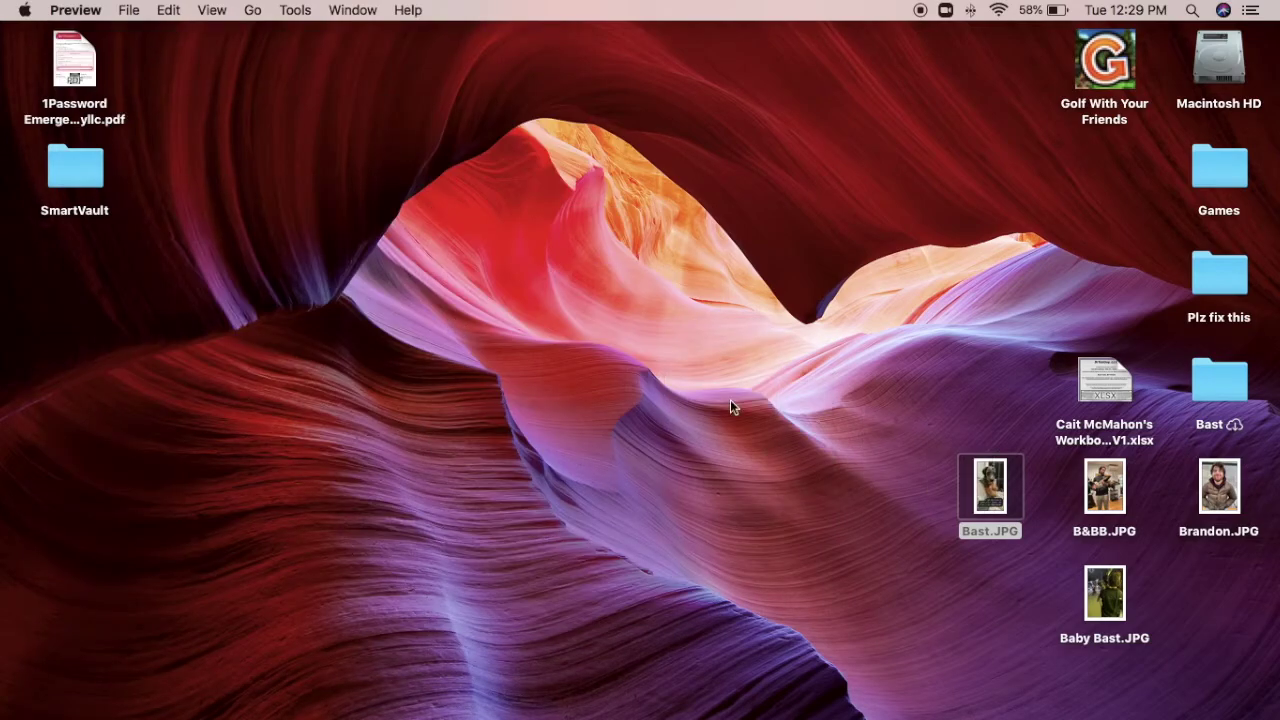
key(ctrl+Right)
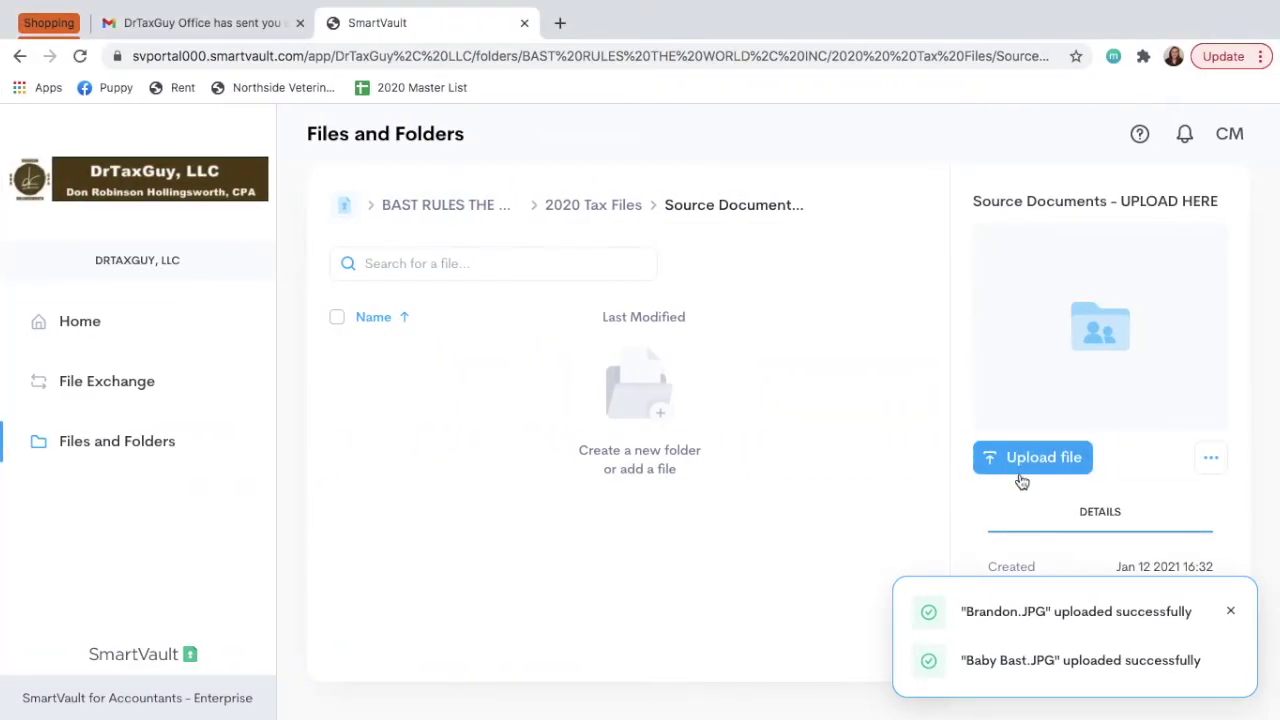
Drag Bast.JPG from the desktop into a new upload and save it to Source Documents.
click(1032, 470)
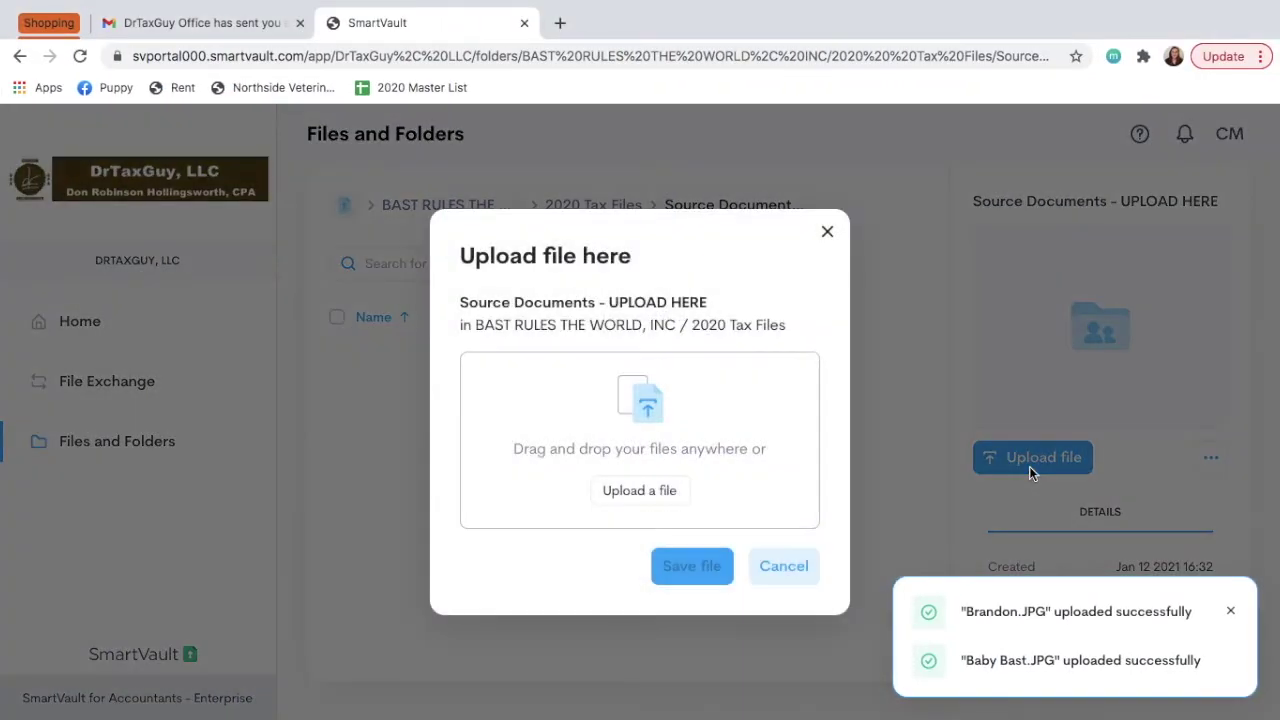
key(ctrl+Left)
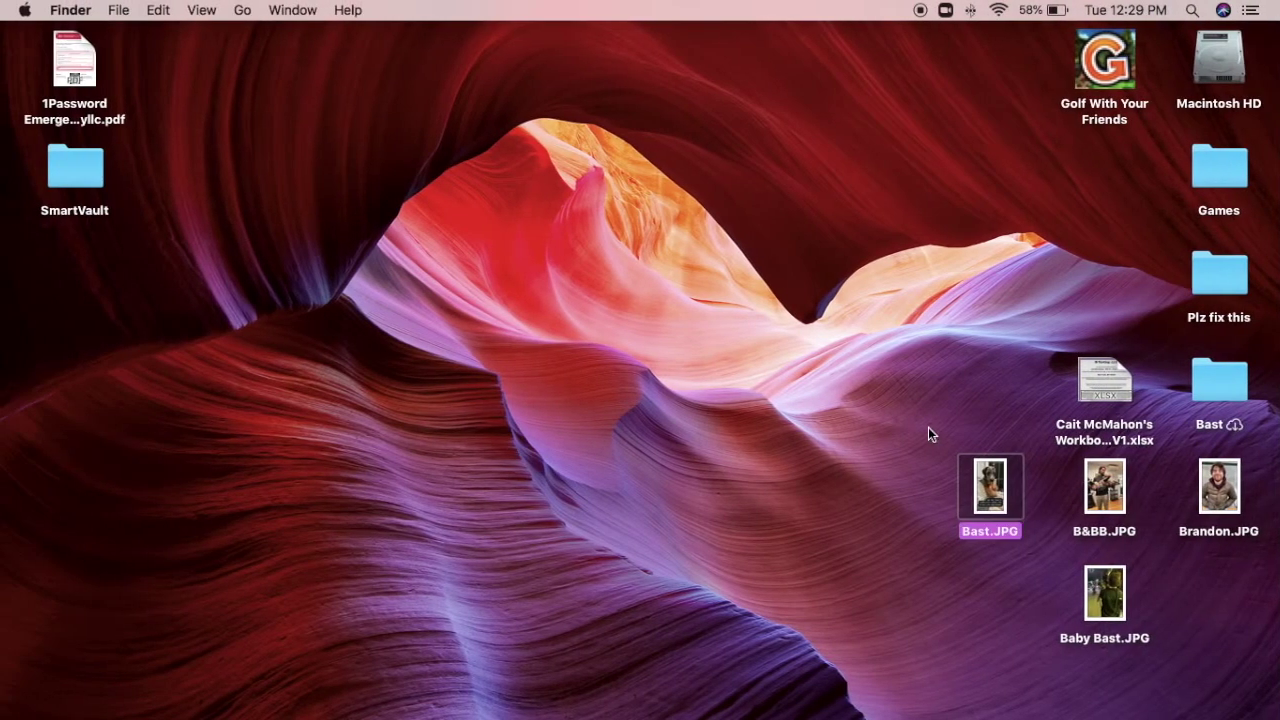
drag(987, 485, 691, 430)
key(ctrl+Right)
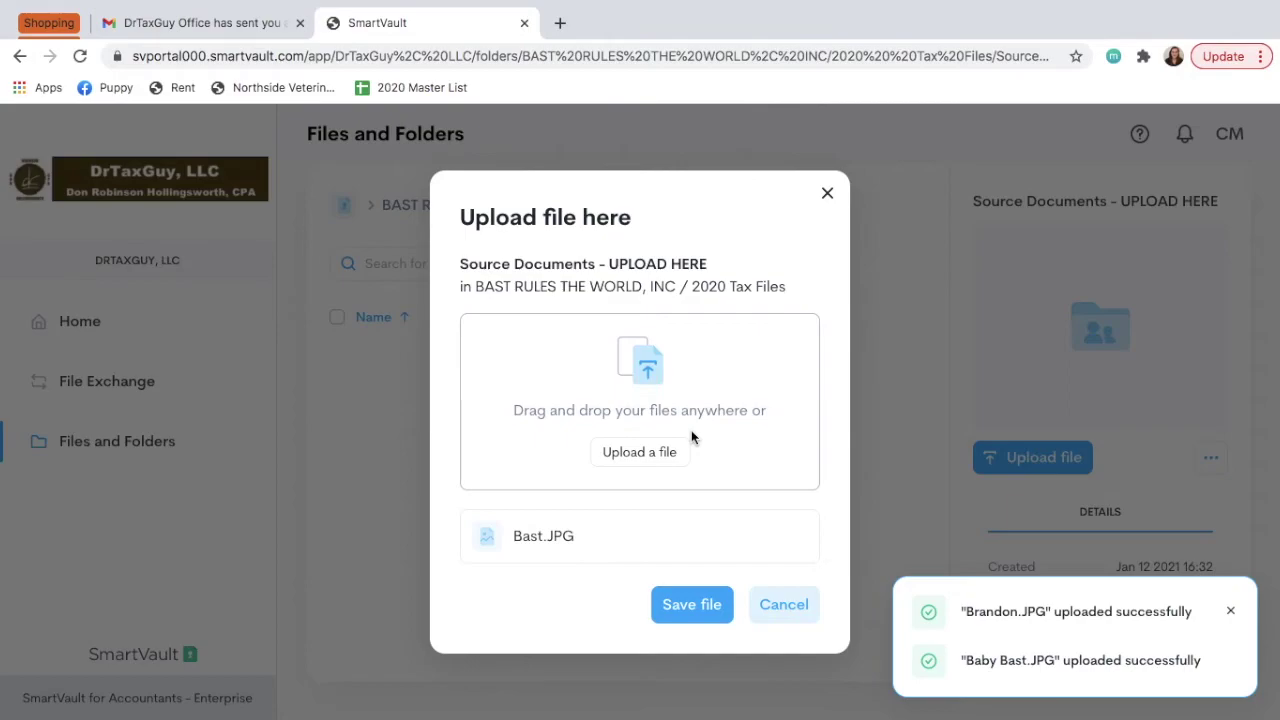
click(705, 606)
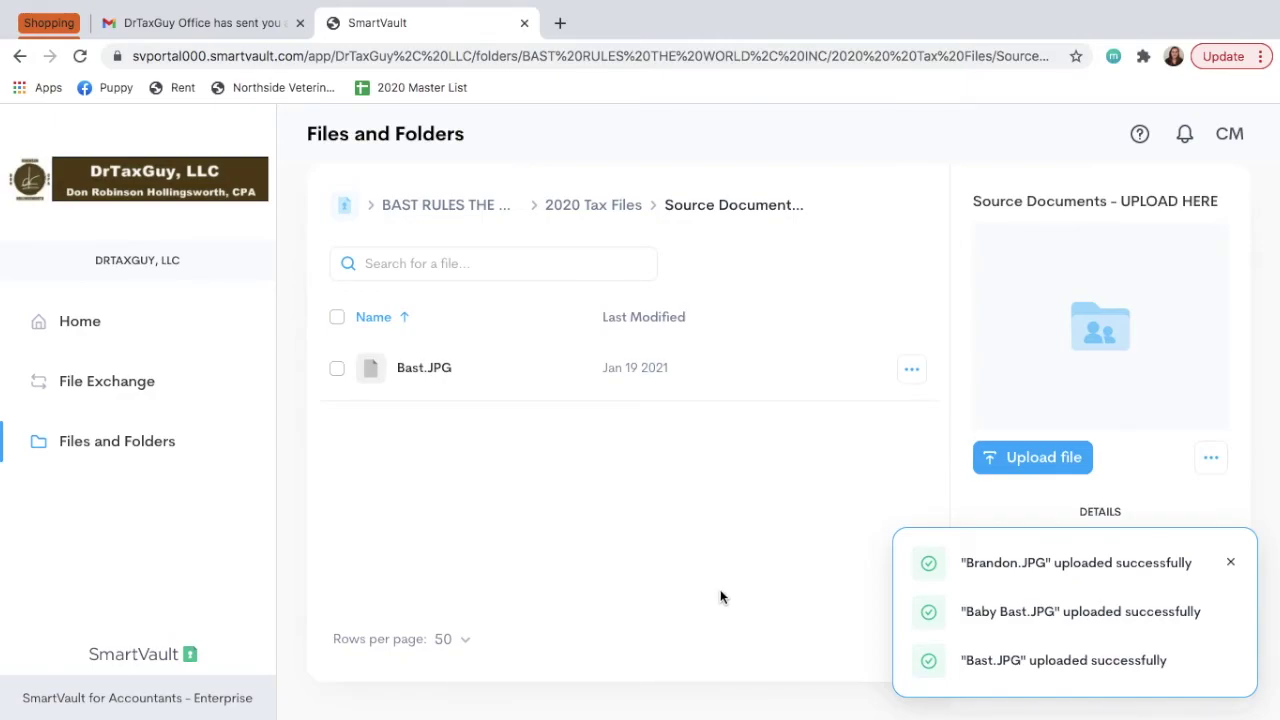
Check B&BB.JPG in Preview from the desktop, close it, and return to SmartVault.
key(ctrl+Left)
click(659, 574)
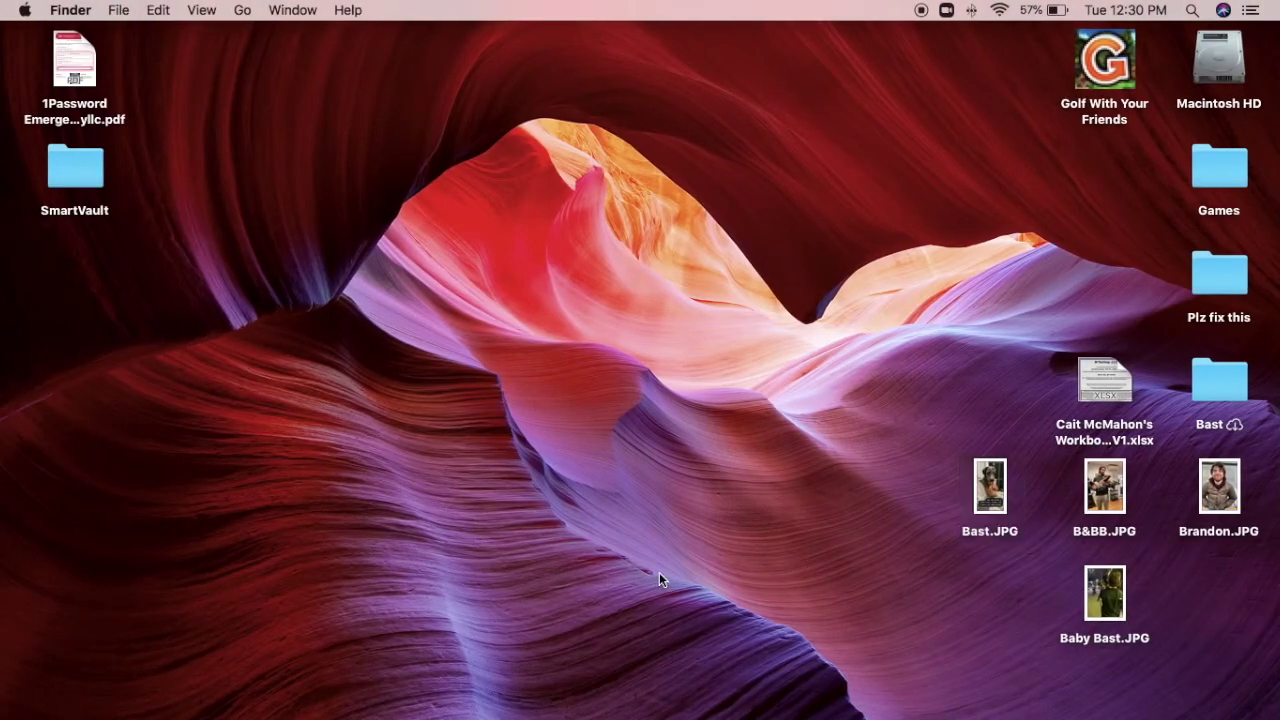
double_click(1110, 500)
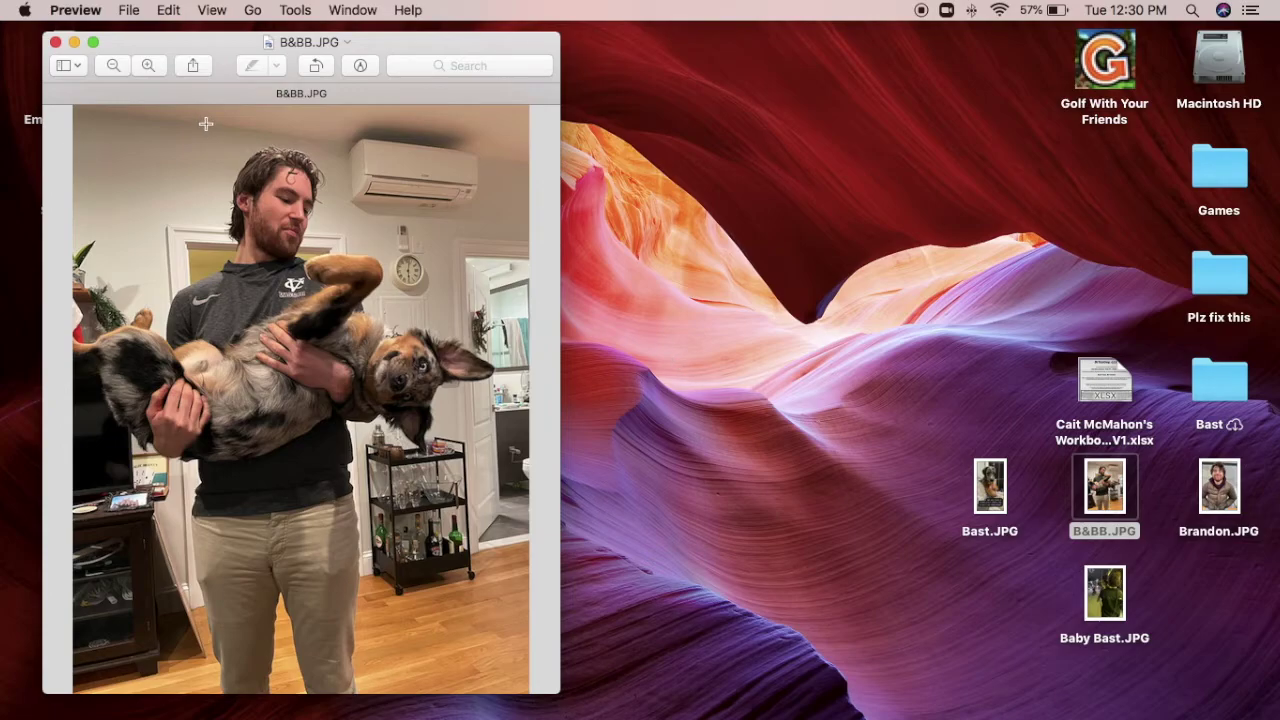
click(55, 42)
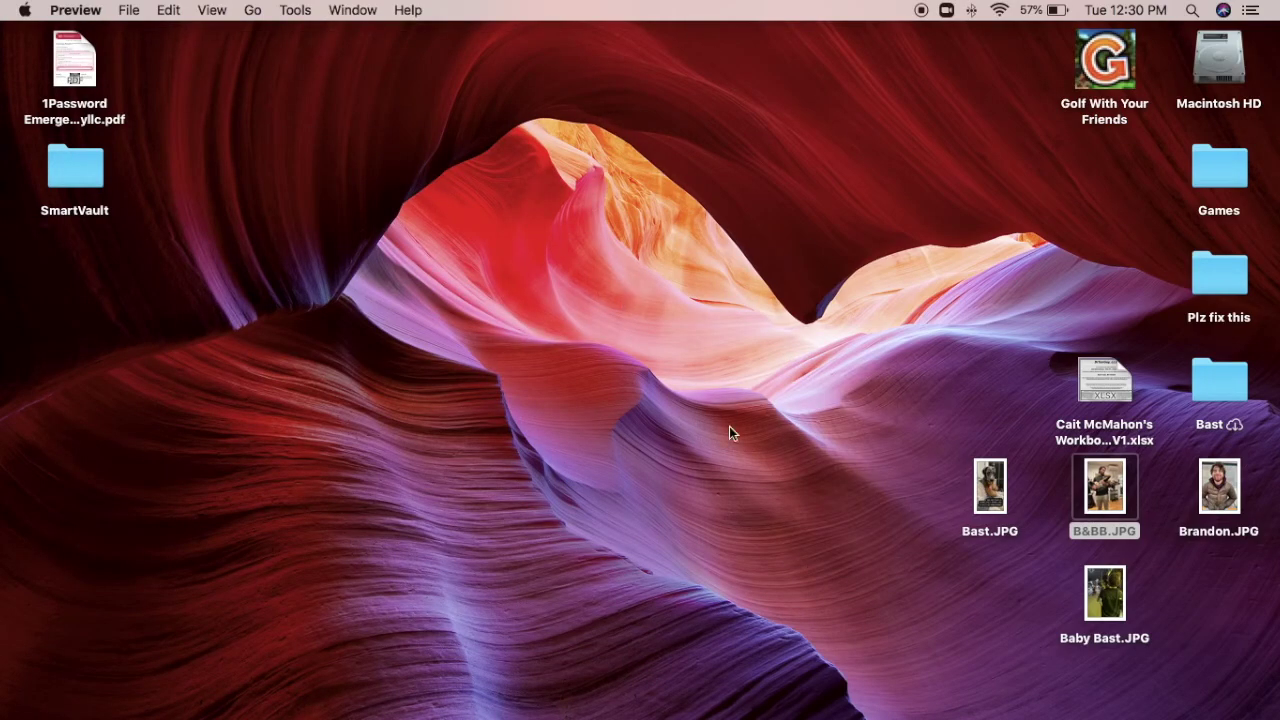
key(ctrl+Right)
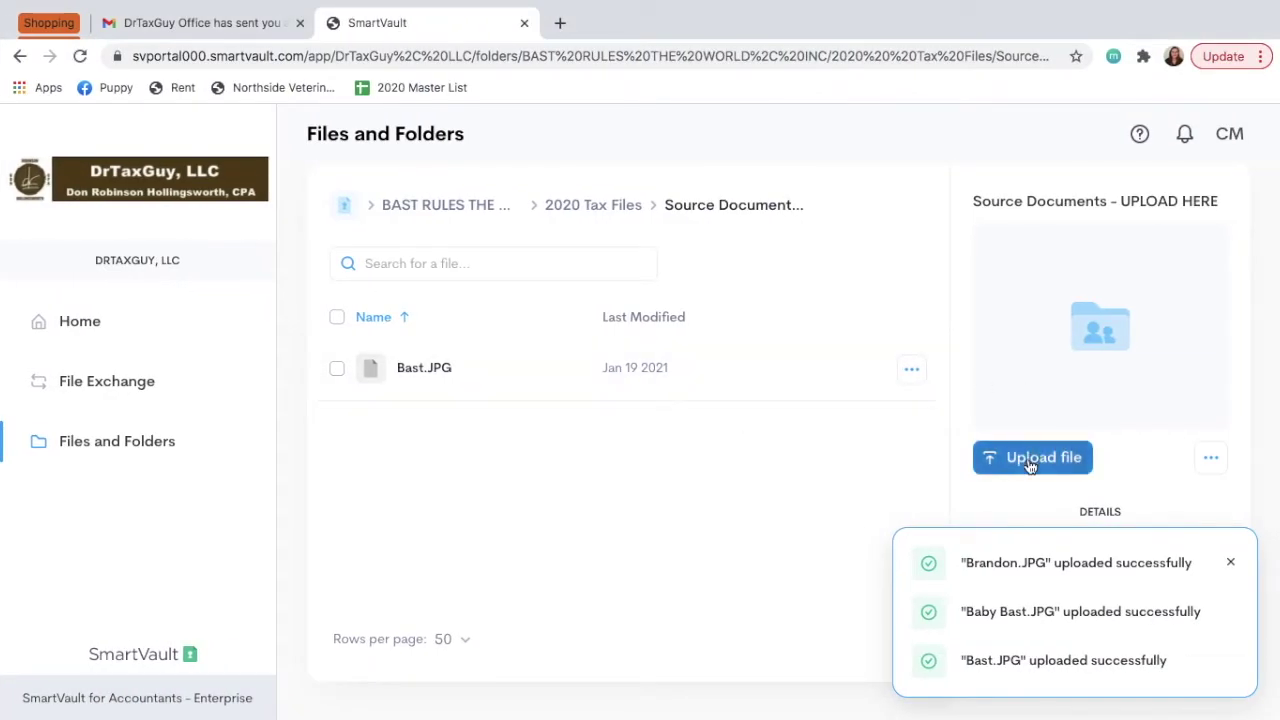
Pick B&BB.JPG from the Desktop via the file browser, save the upload, and dismiss the notifications.
click(1030, 465)
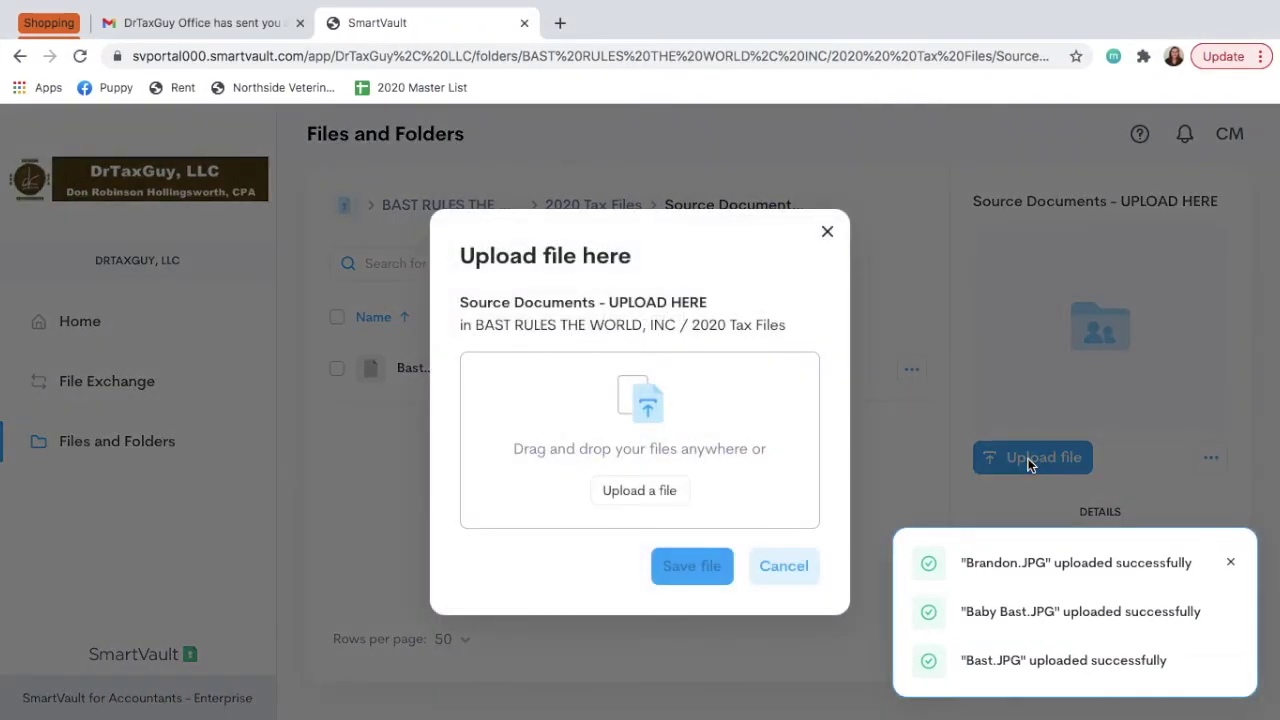
click(620, 502)
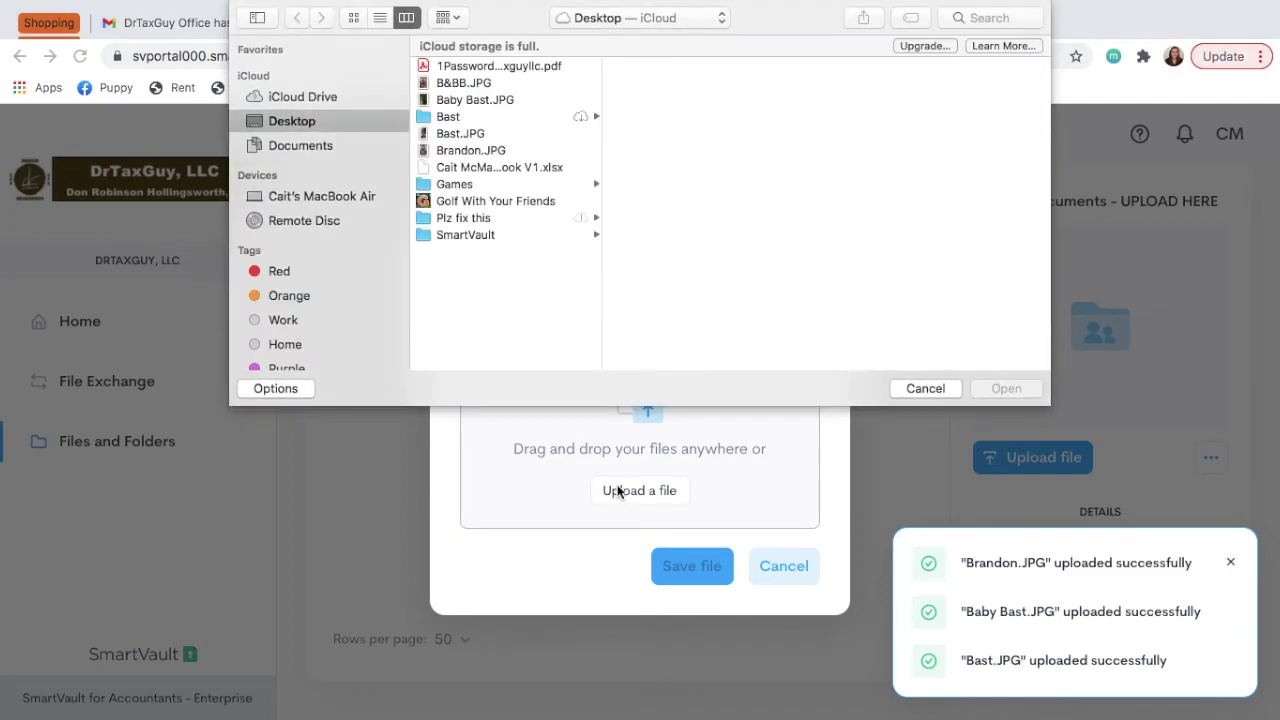
click(486, 98)
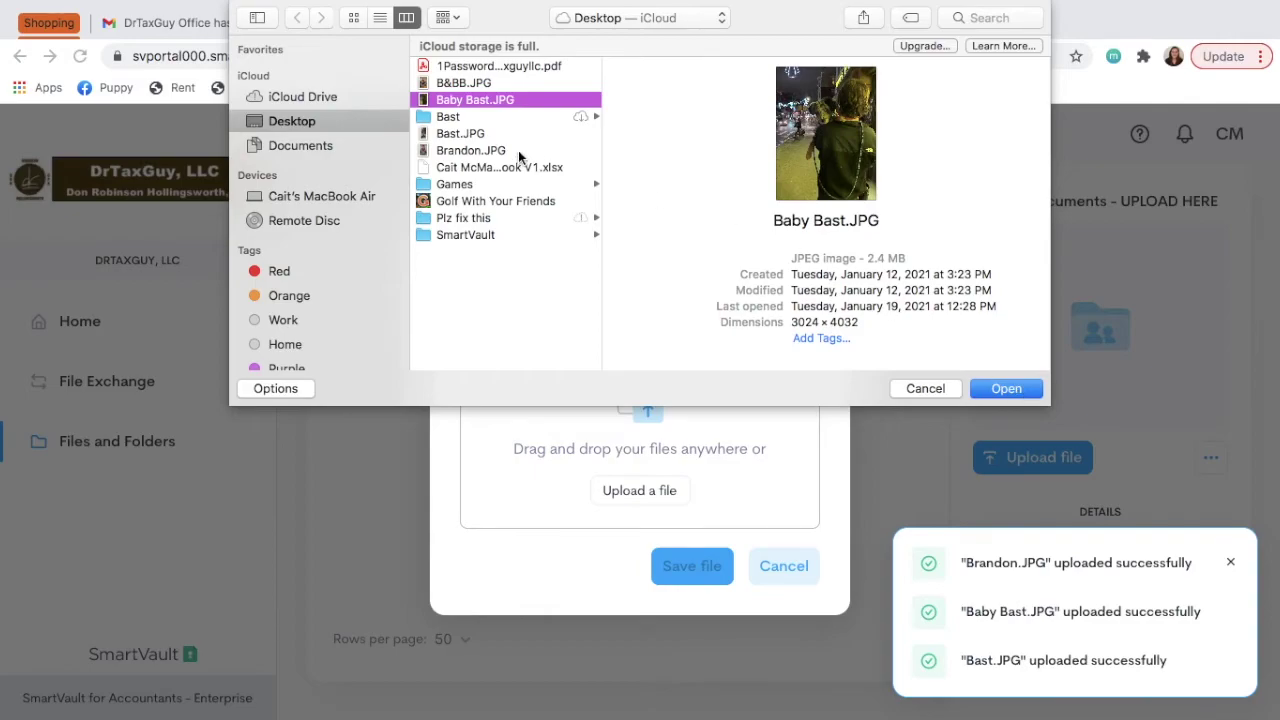
click(470, 85)
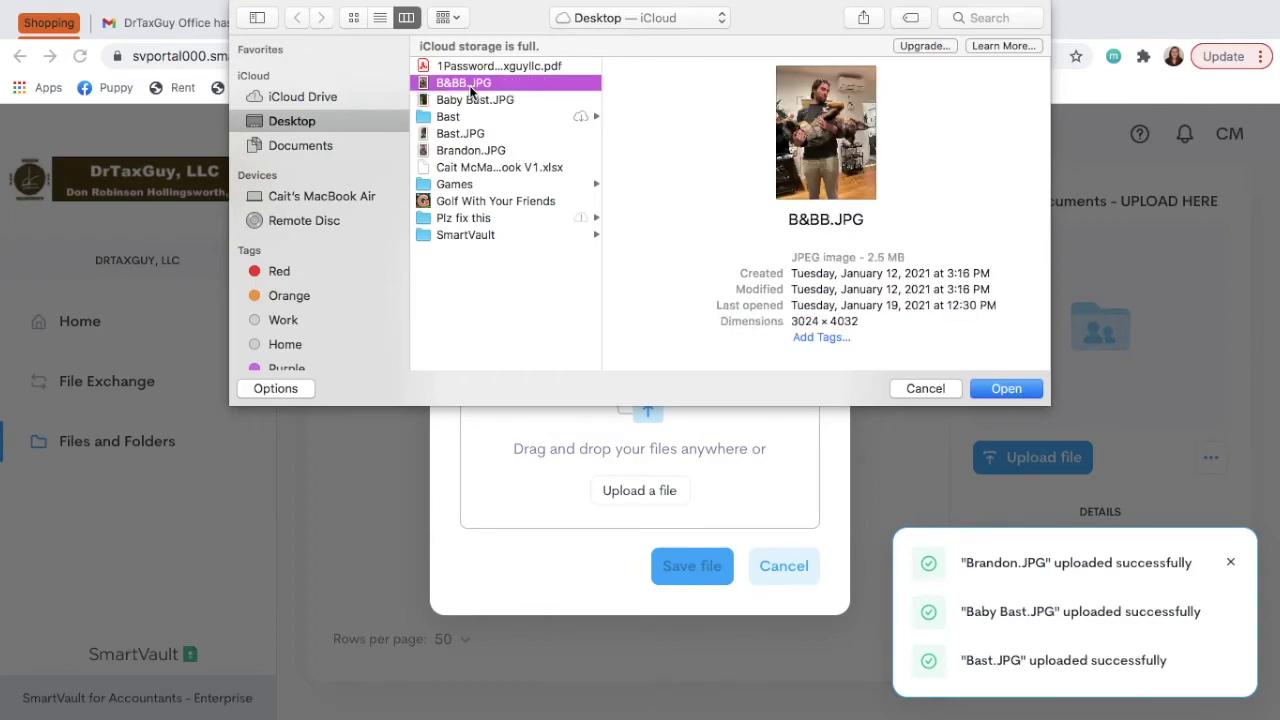
click(1033, 395)
click(1014, 390)
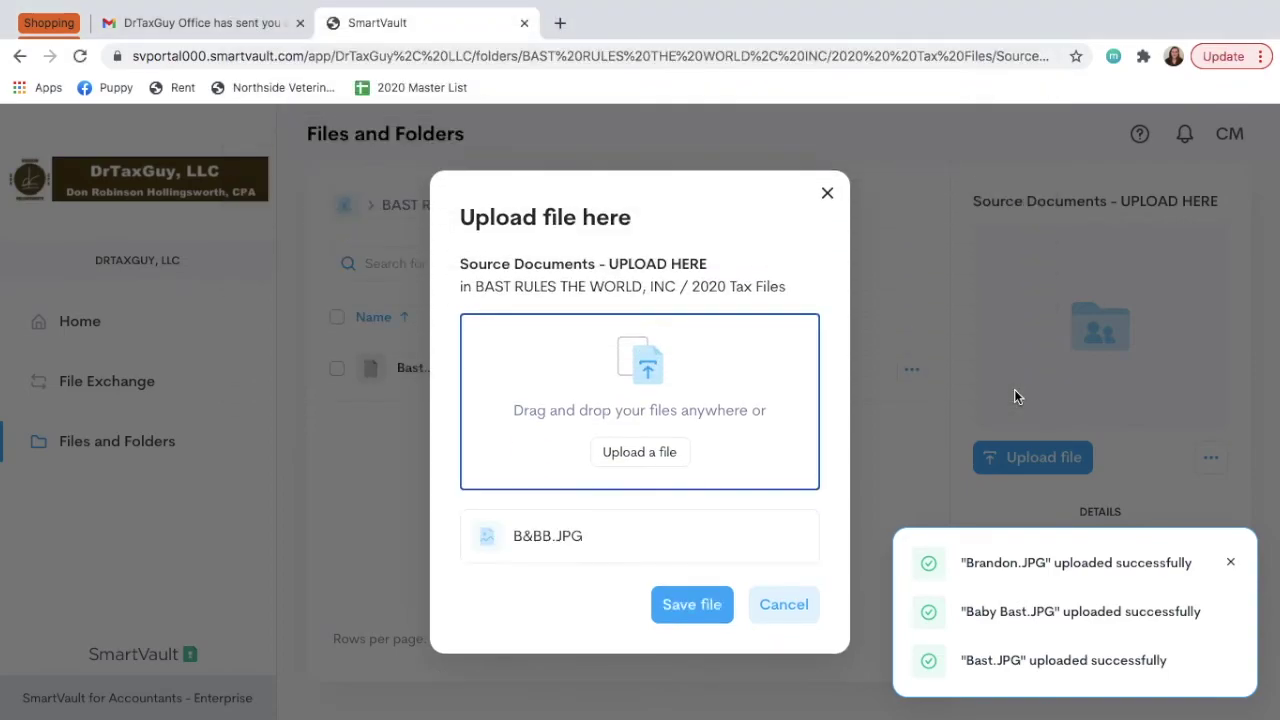
click(686, 610)
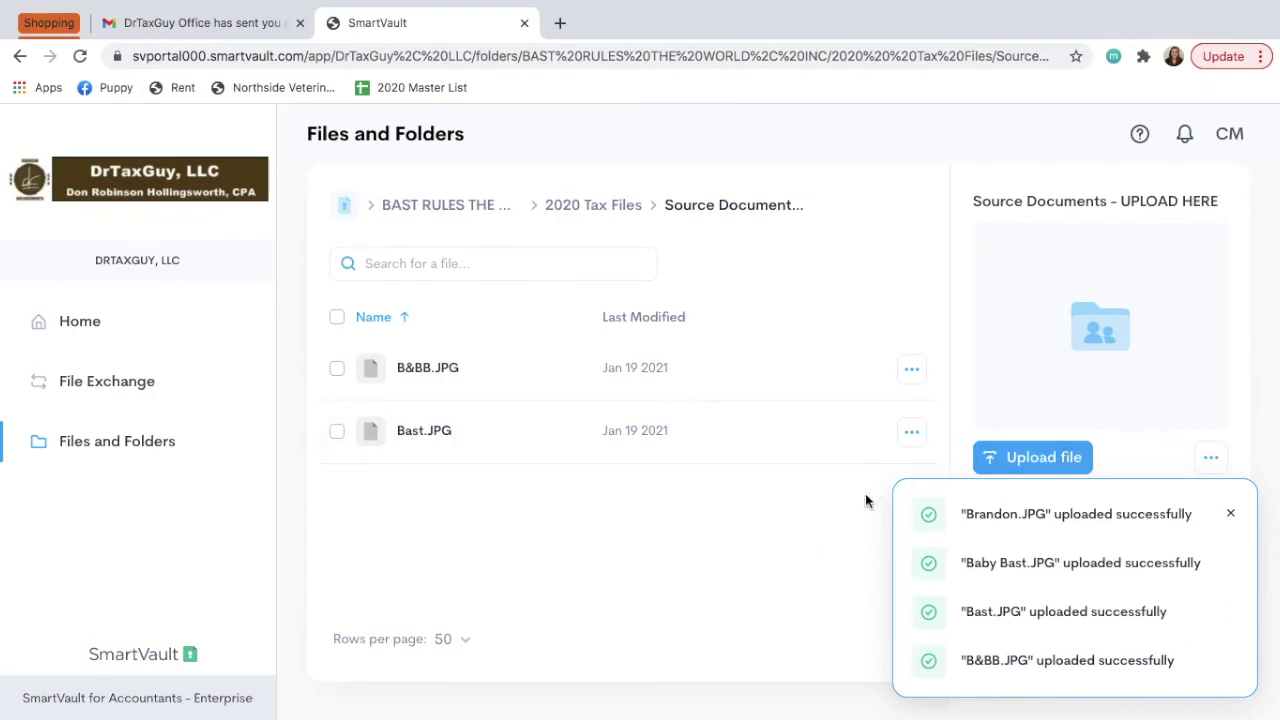
click(1231, 514)
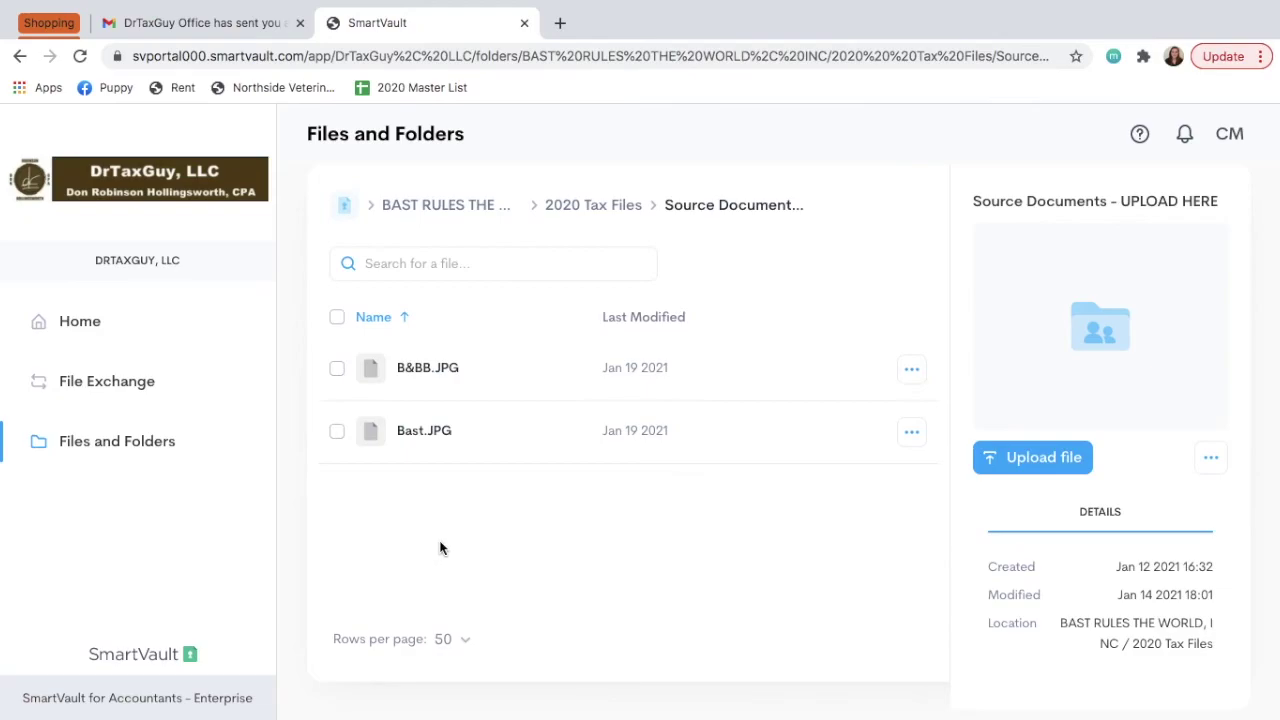
Browse from Files and Folders to the client's 2020 Tax Files 'Source Documents - UPLOAD HERE' folder.
click(146, 449)
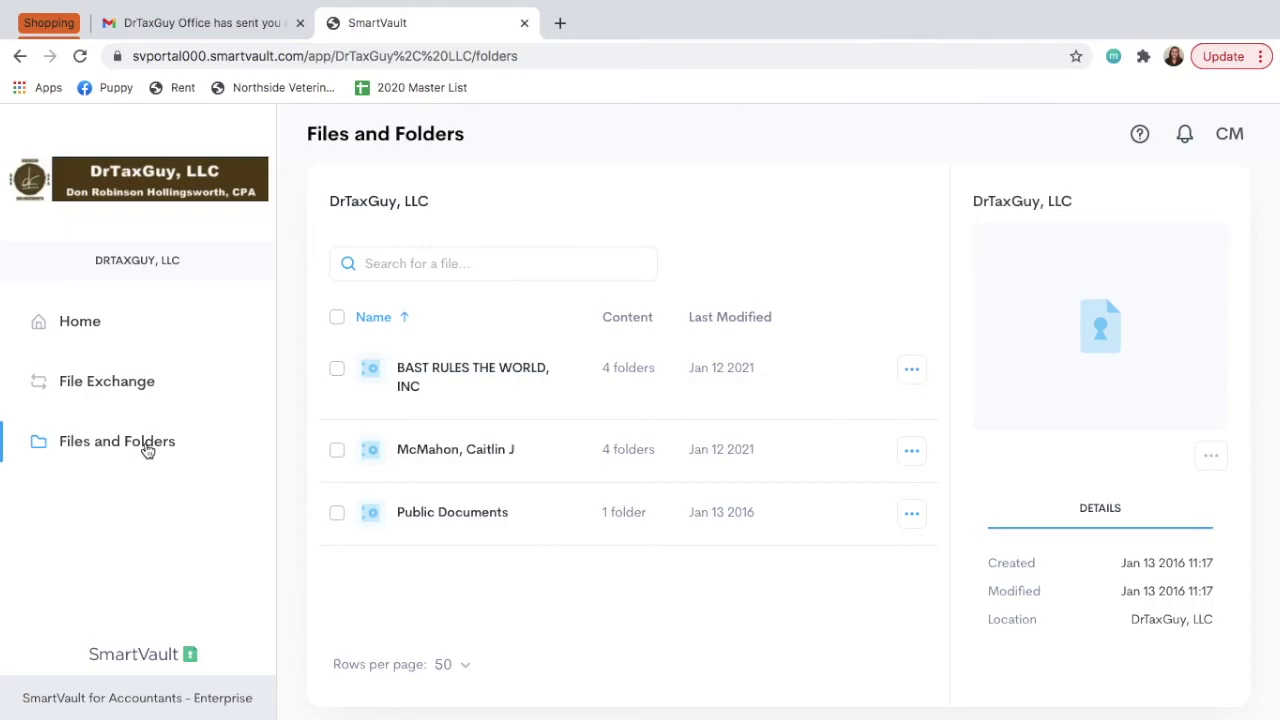
click(452, 451)
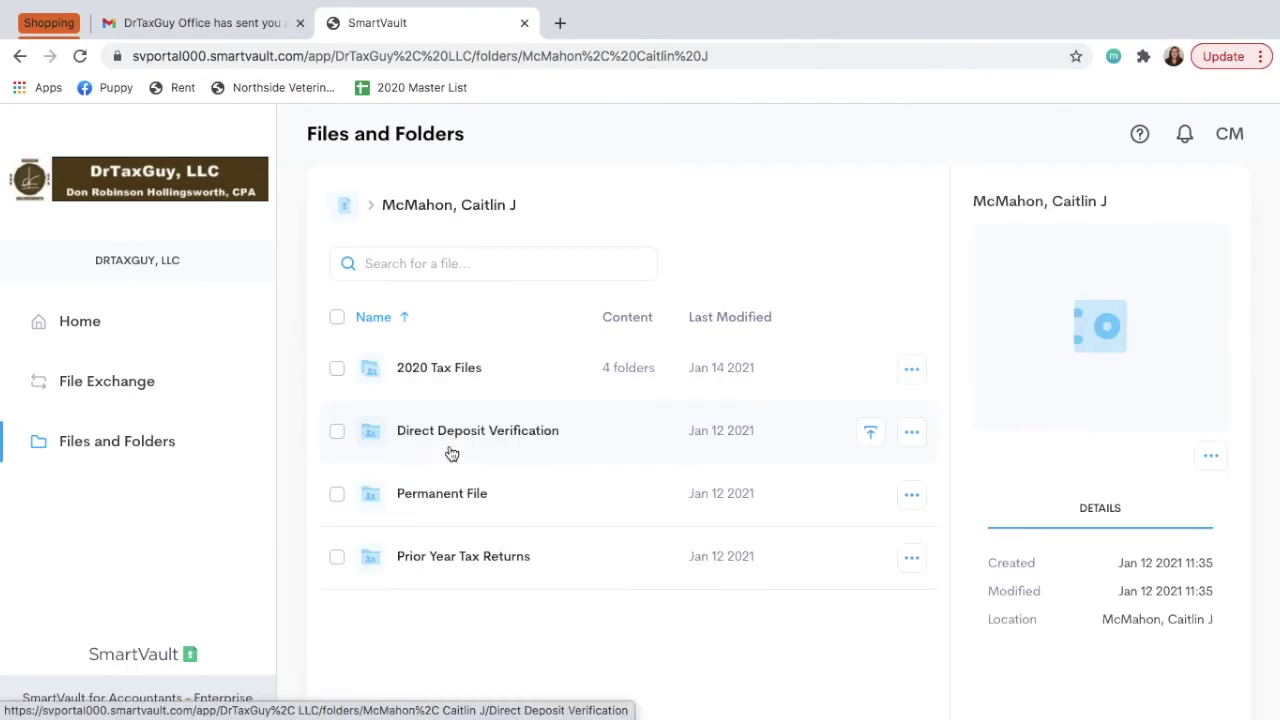
click(438, 369)
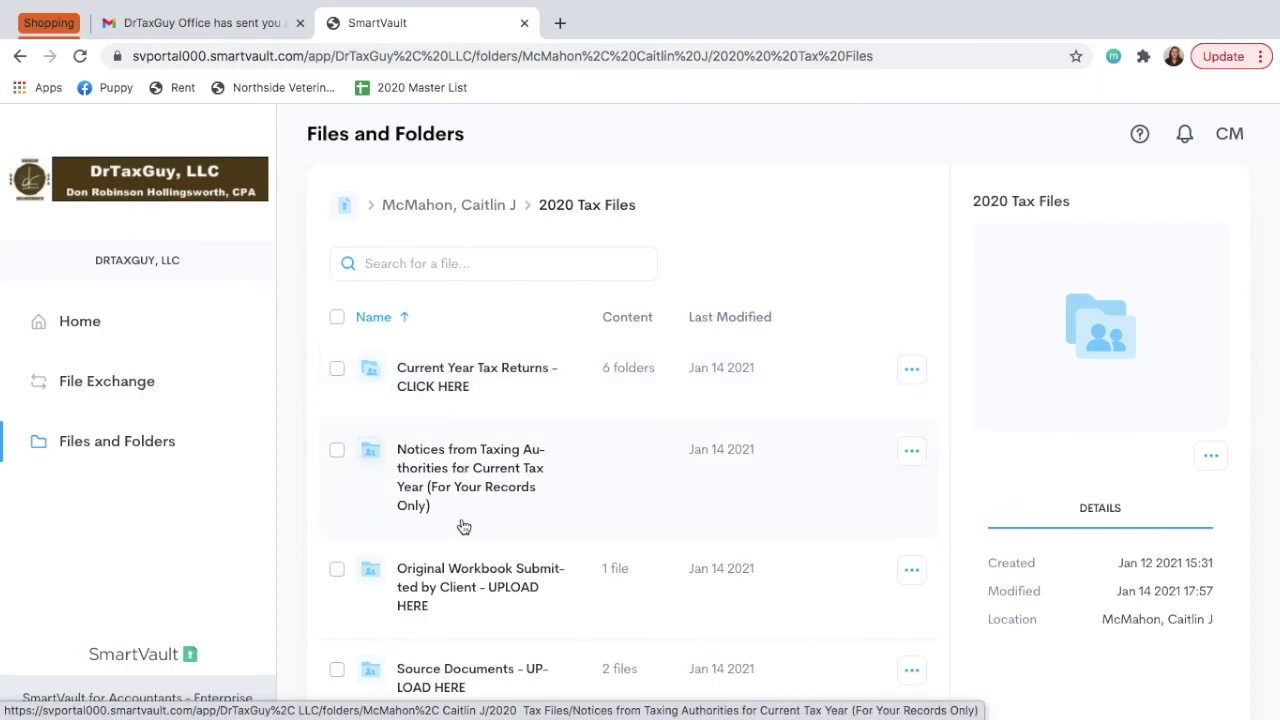
scroll(460, 530, down, 3)
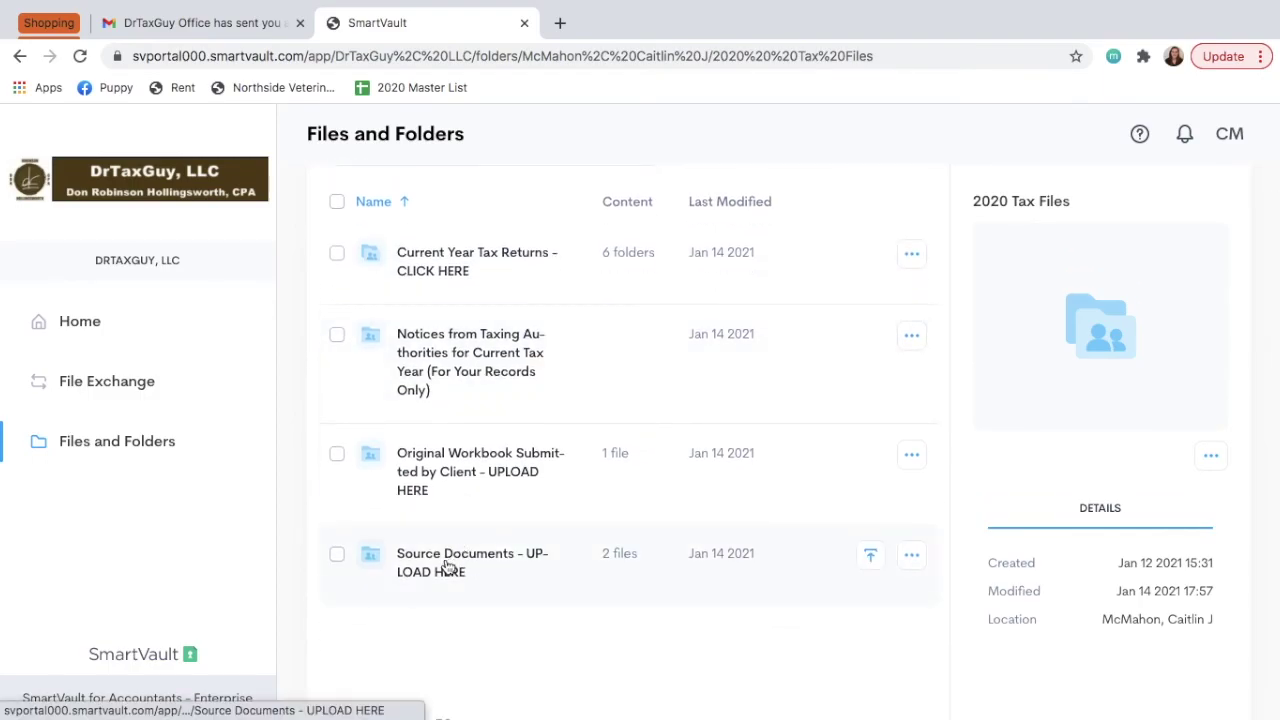
click(447, 567)
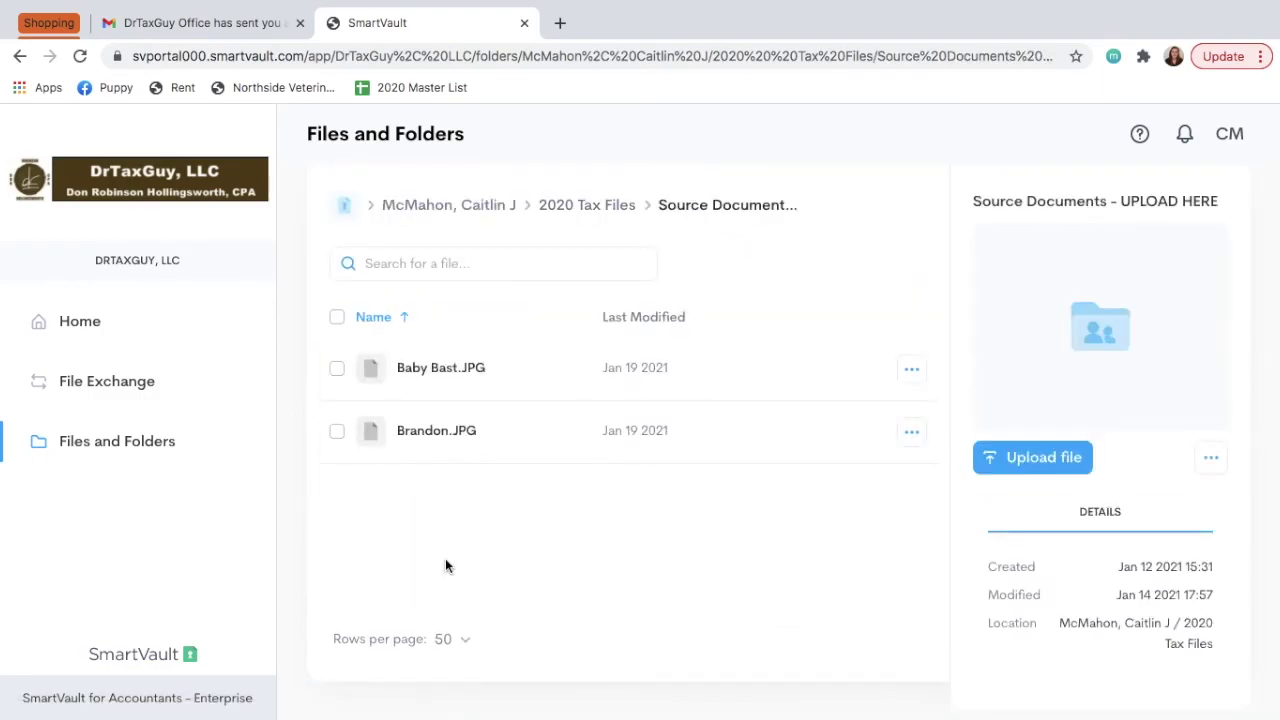
click(436, 431)
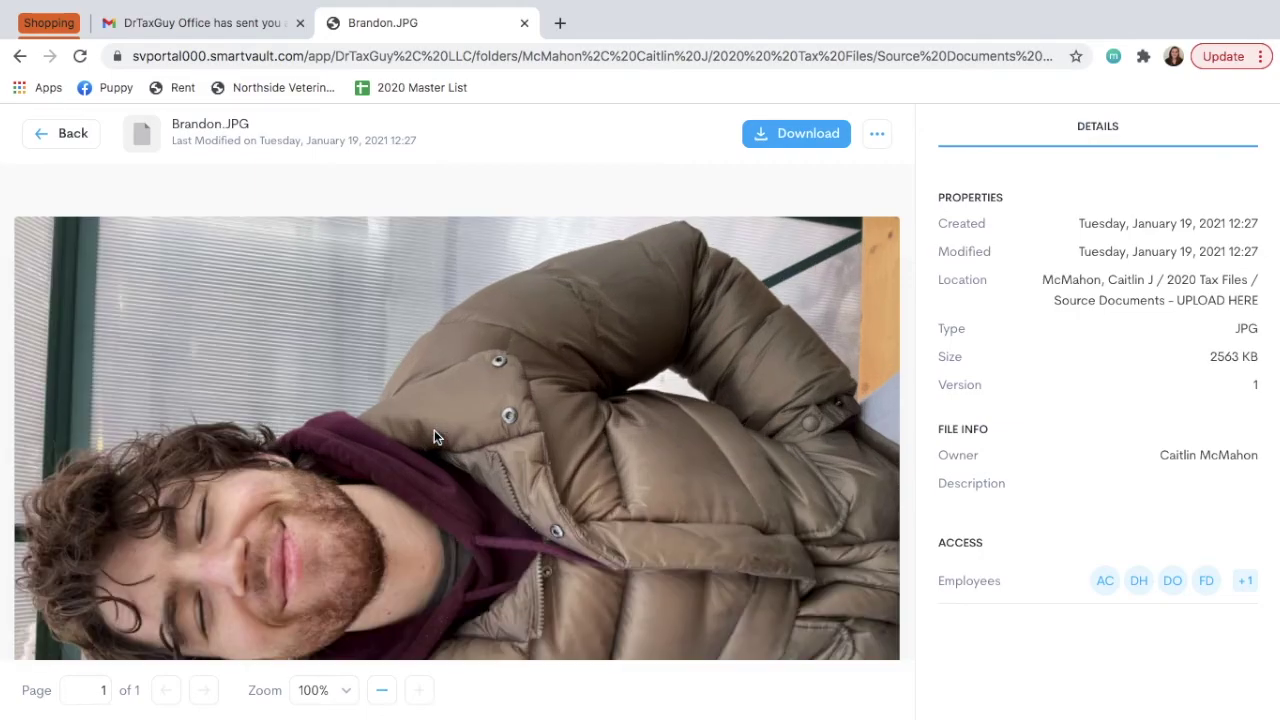
scroll(434, 437, down, 3)
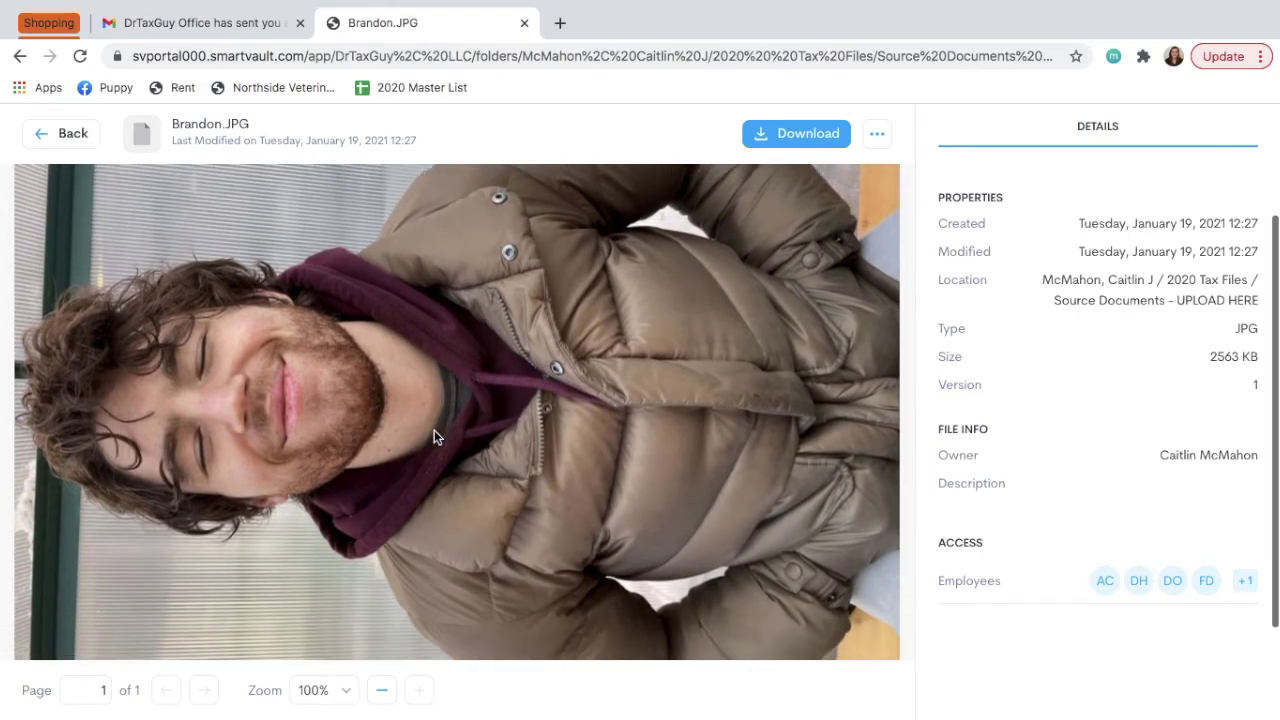
scroll(434, 430, down, 2)
scroll(434, 430, up, 2)
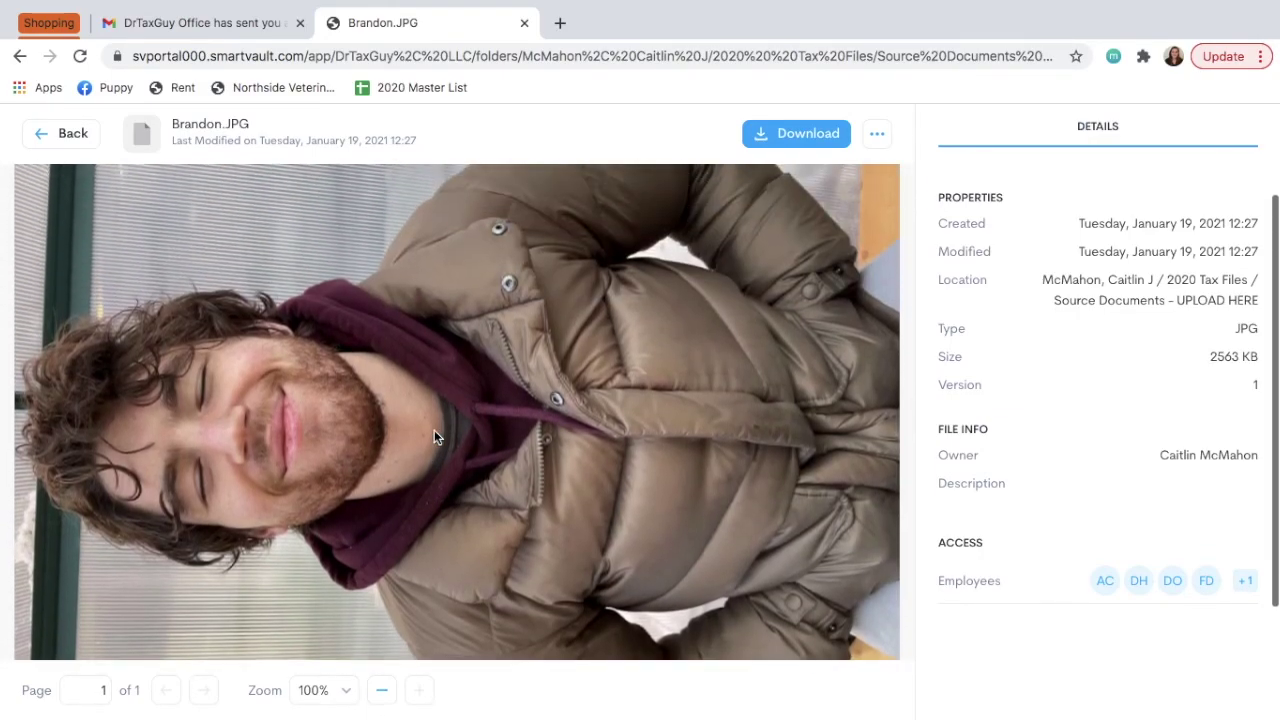
scroll(434, 437, up, 3)
scroll(434, 437, down, 1)
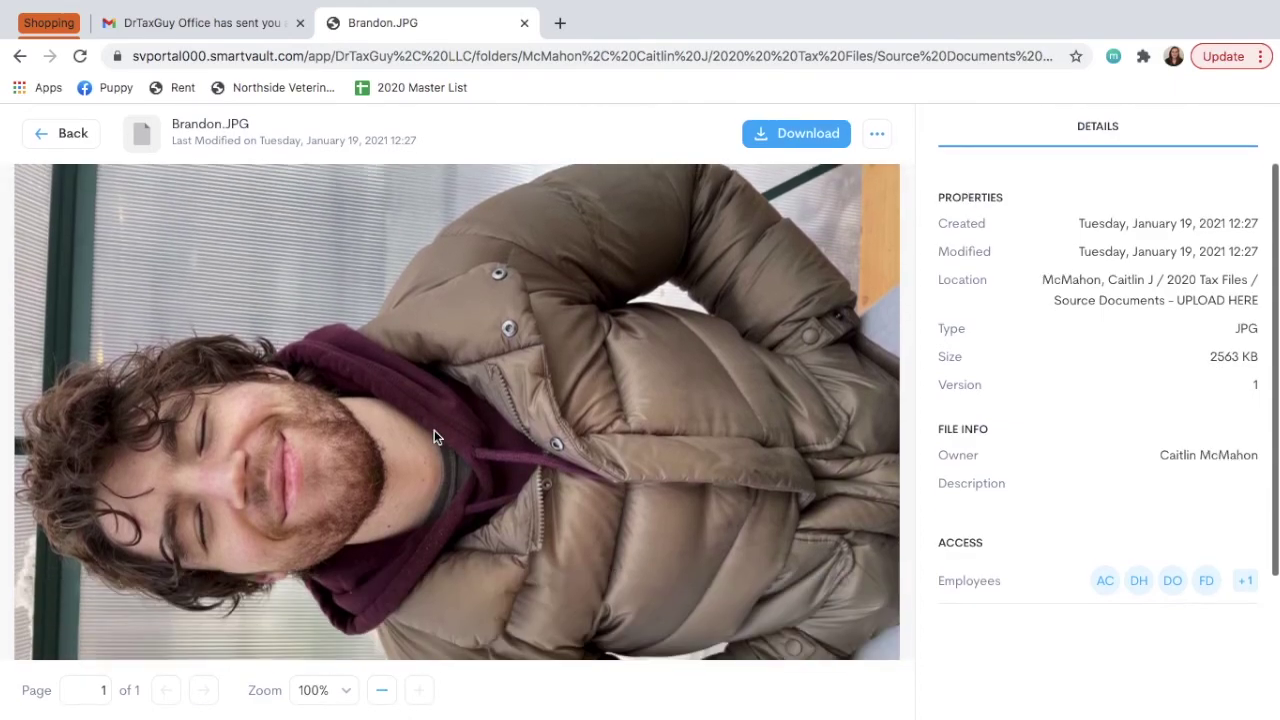
scroll(434, 437, down, 2)
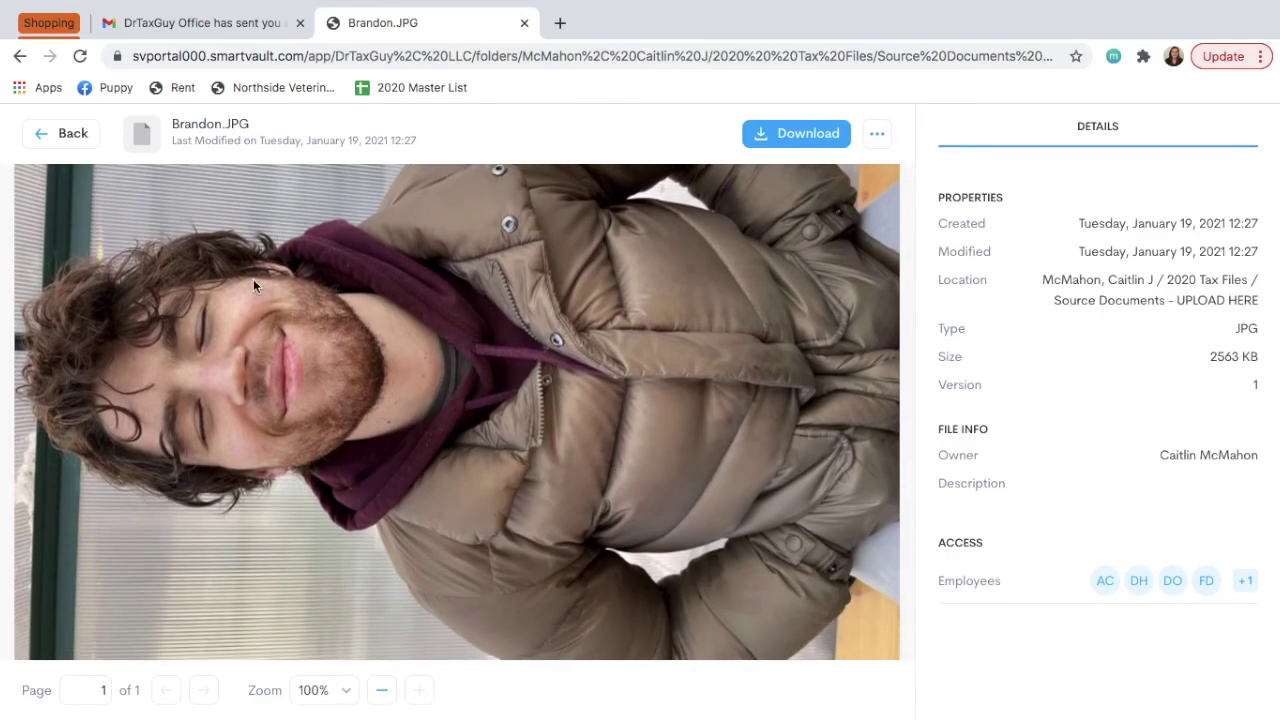
click(62, 140)
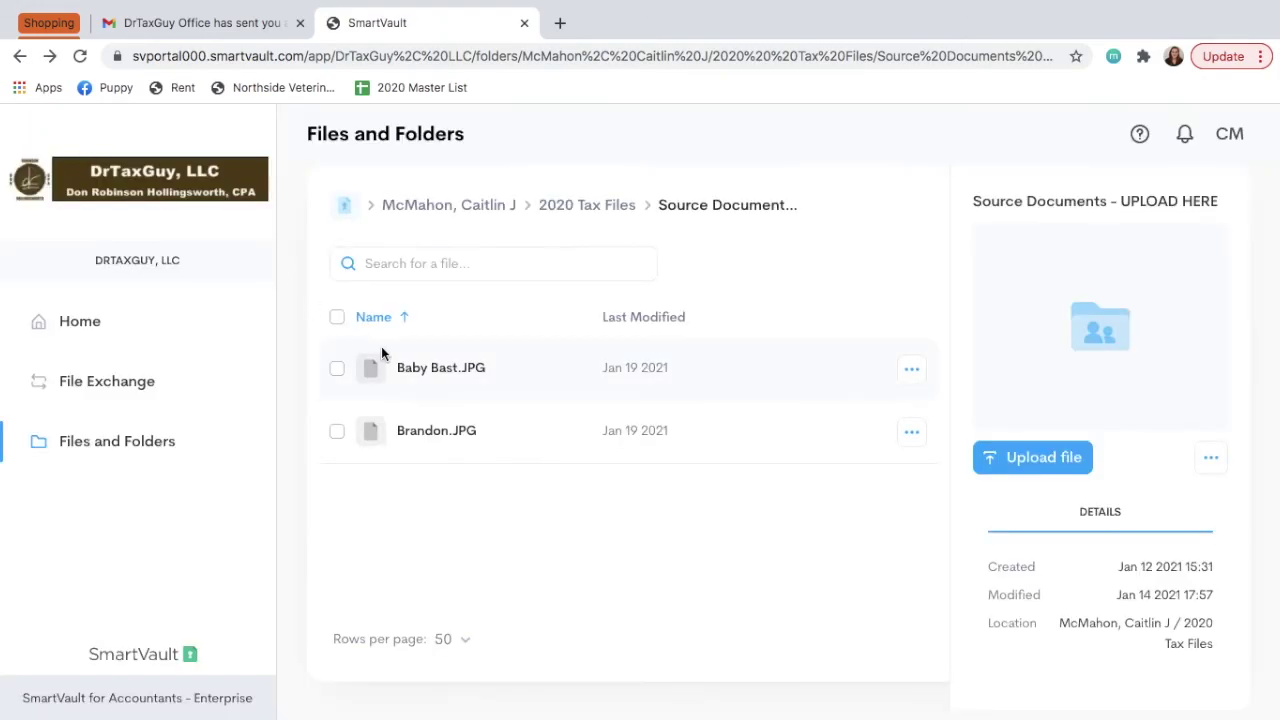
click(444, 369)
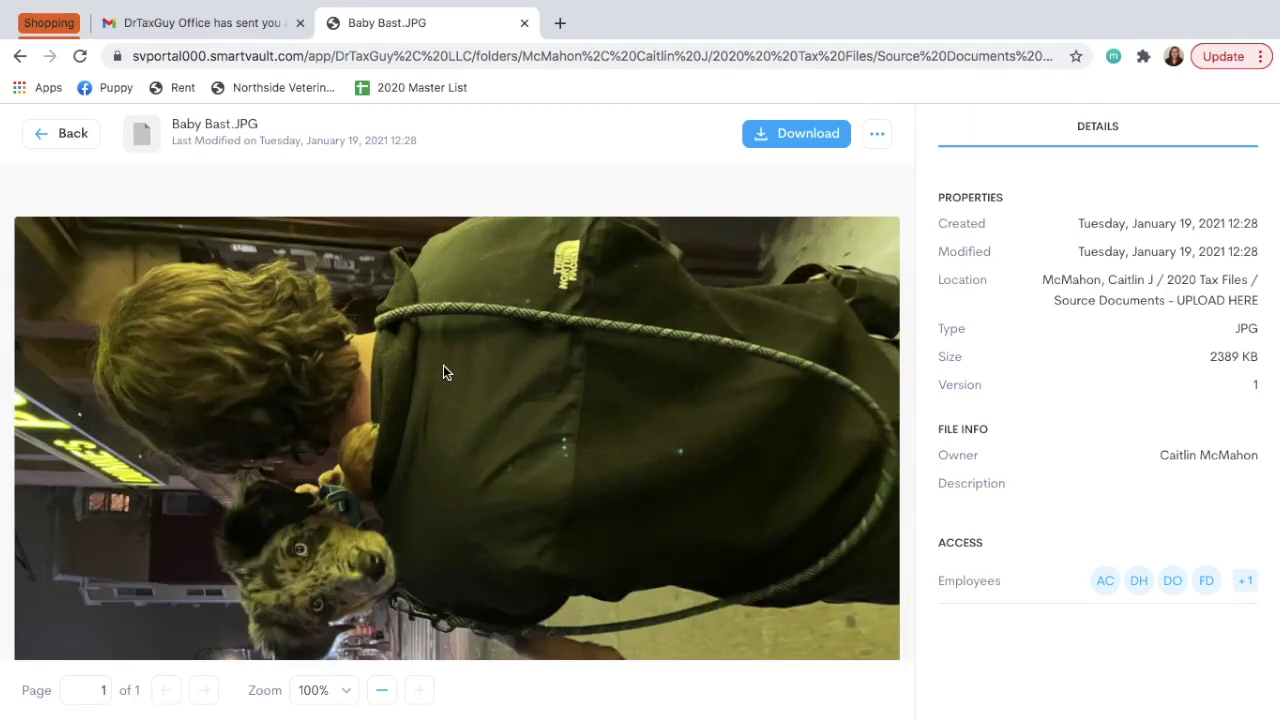
scroll(443, 372, down, 1)
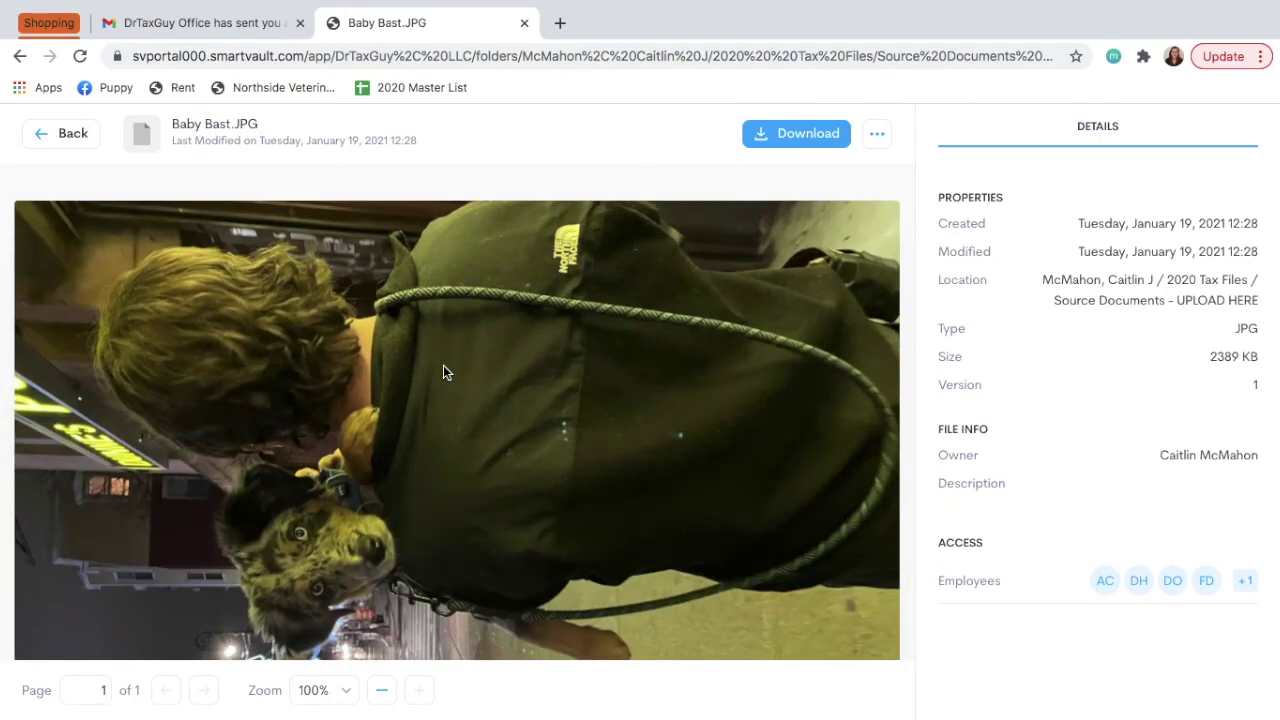
scroll(443, 372, up, 1)
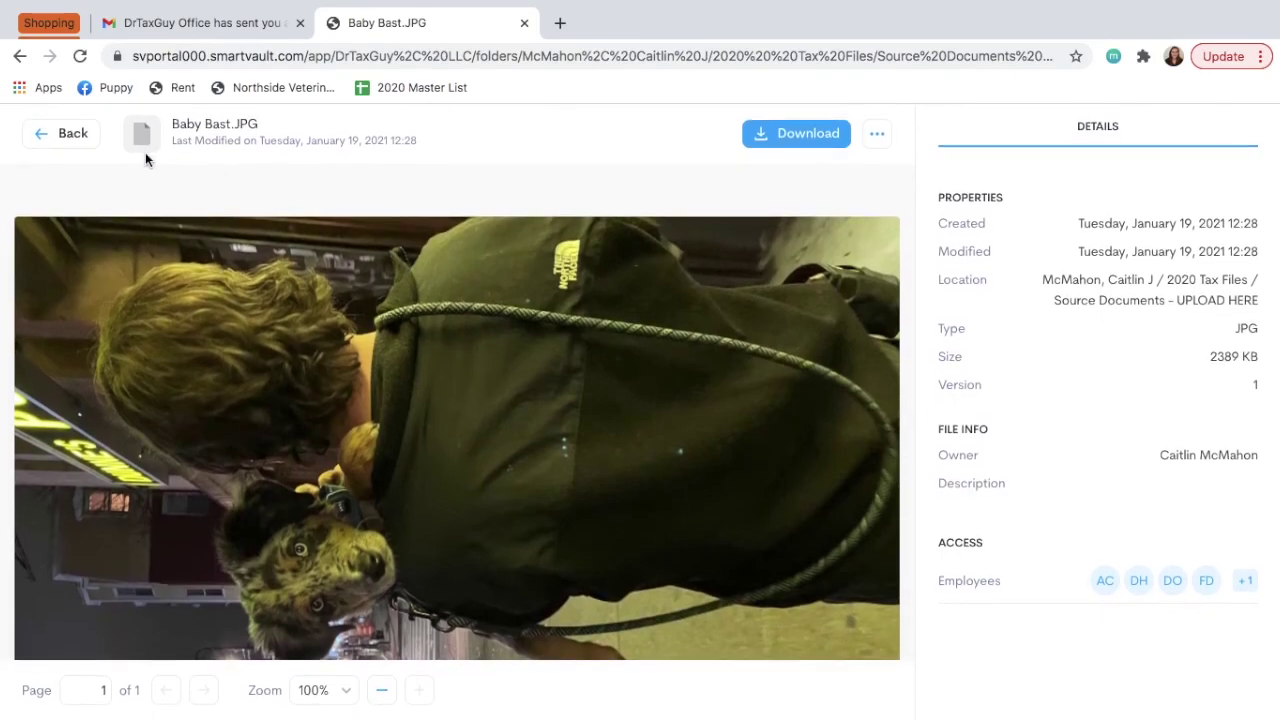
click(71, 141)
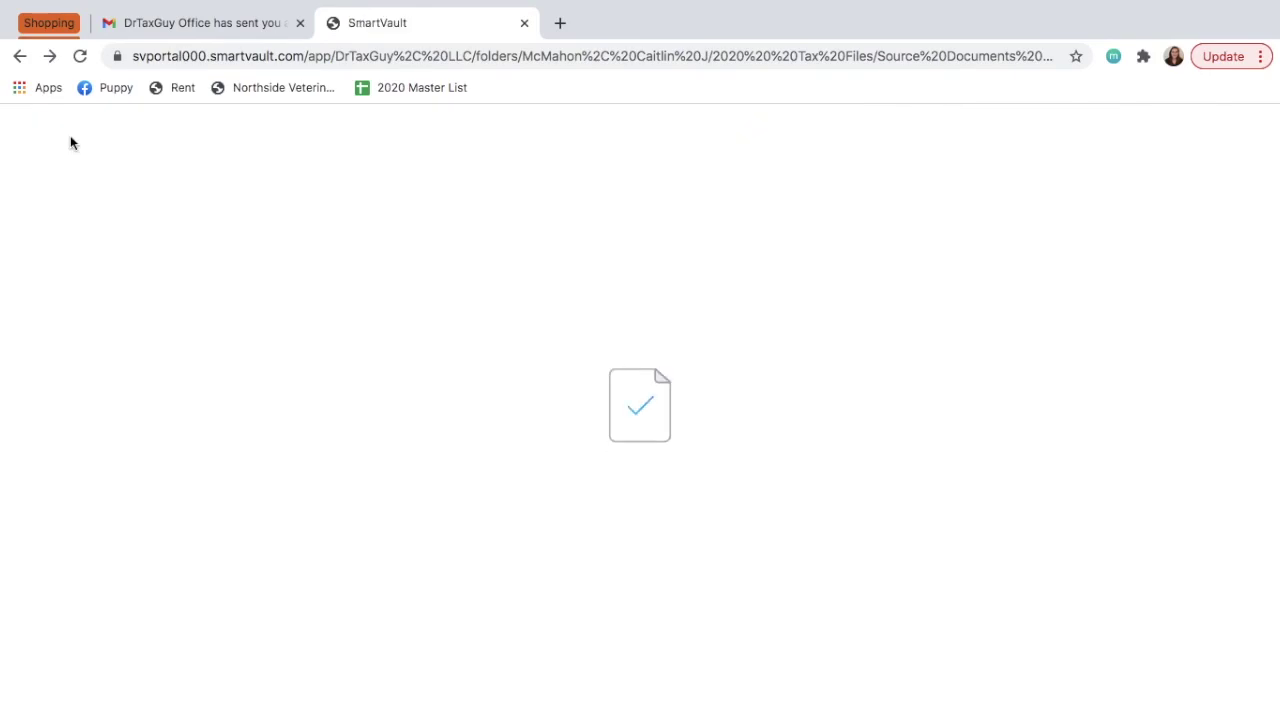